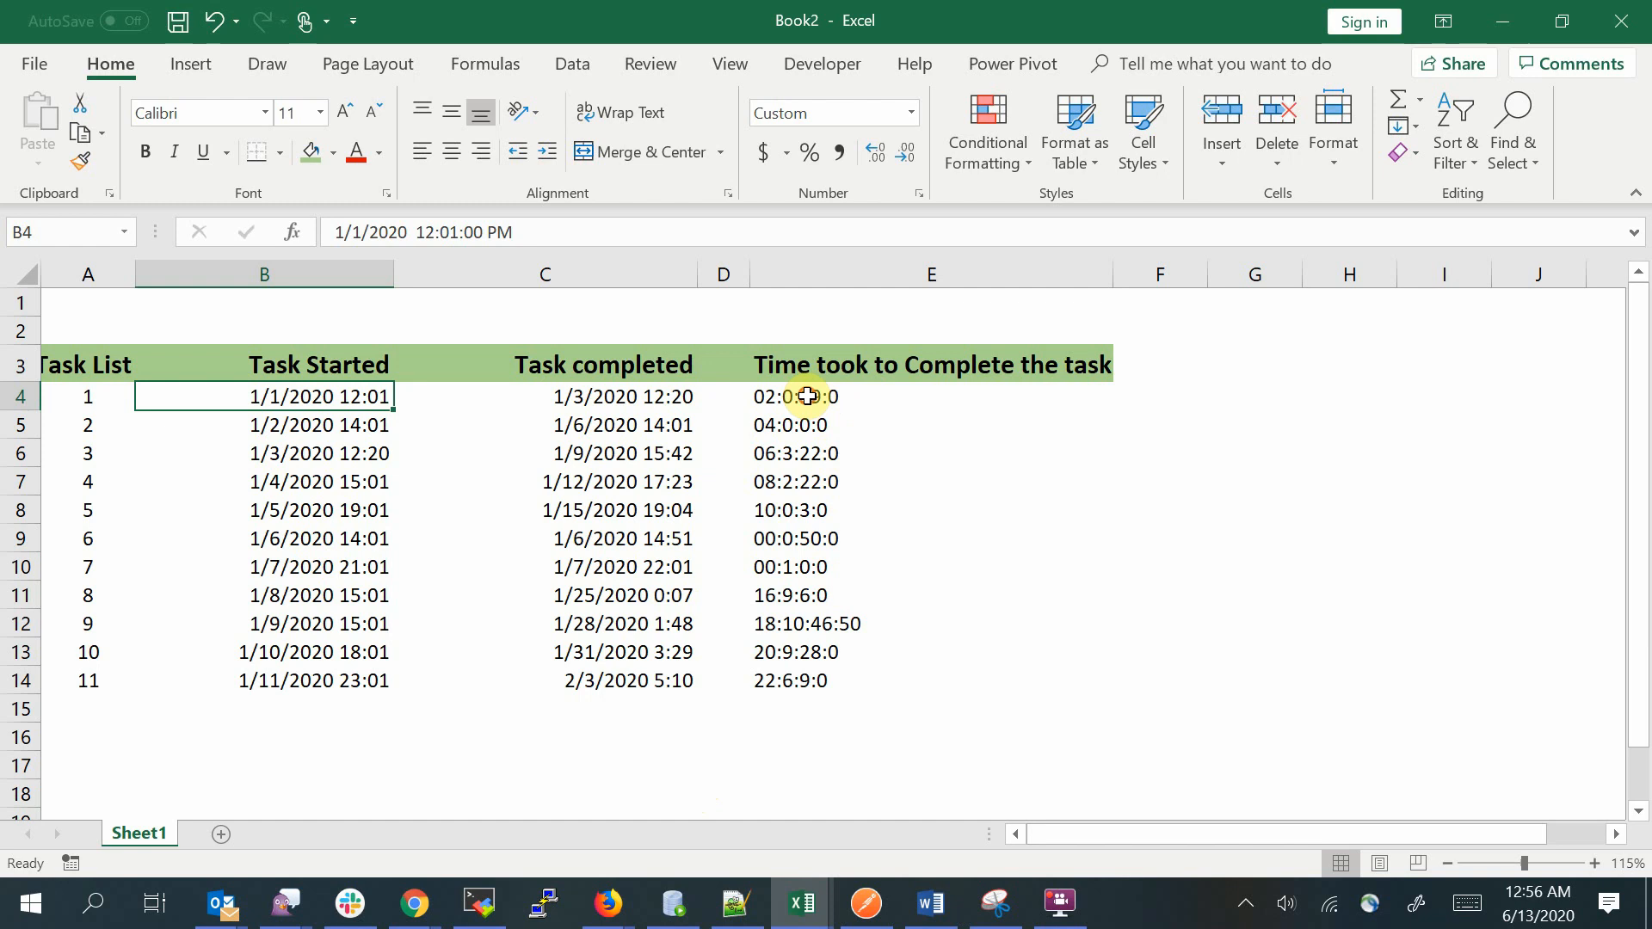
Examine the Task Started, Task completed and Time took to Complete the task columns, including the formula in E4
left_click_drag(813, 397, 796, 678)
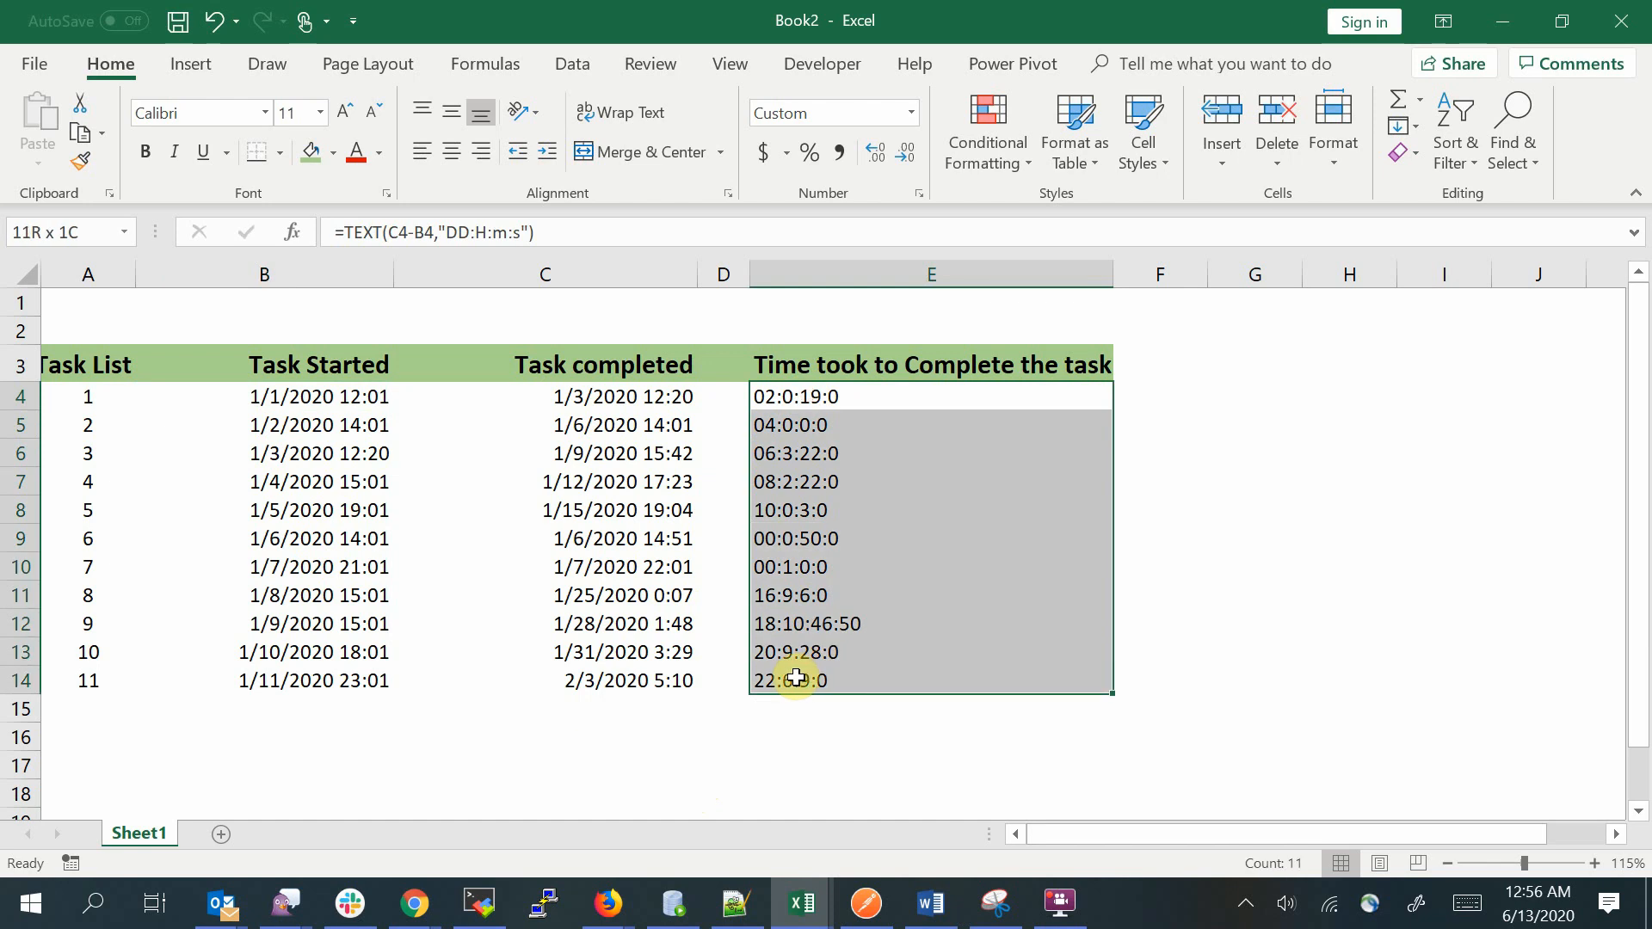
left_click(1058, 774)
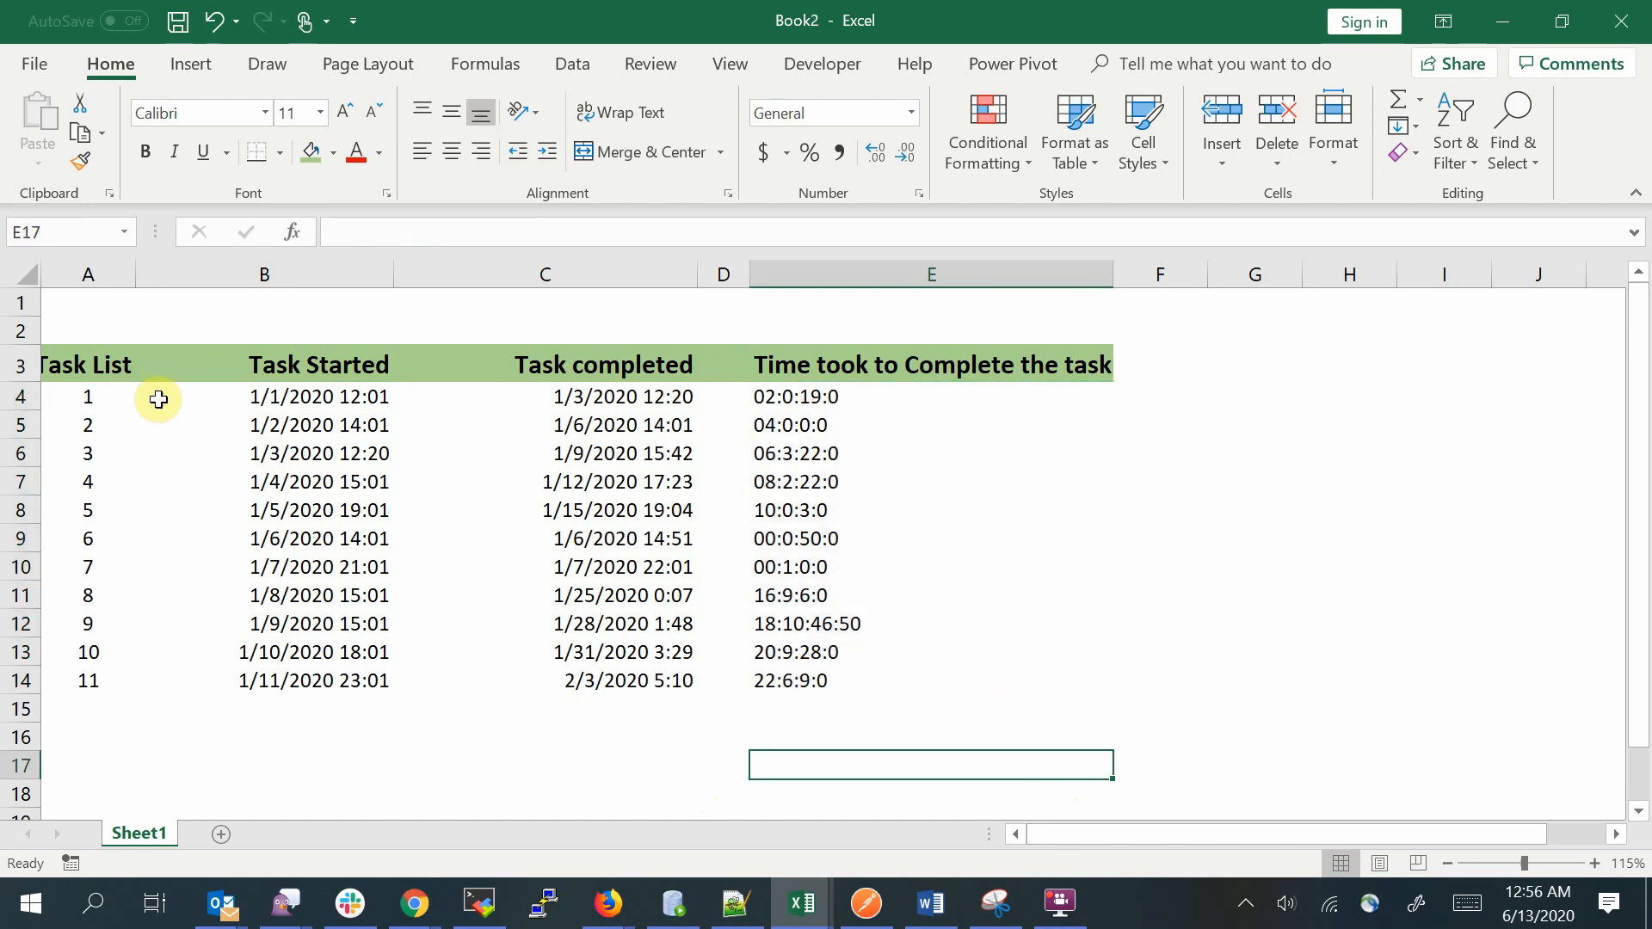
left_click_drag(153, 405, 162, 684)
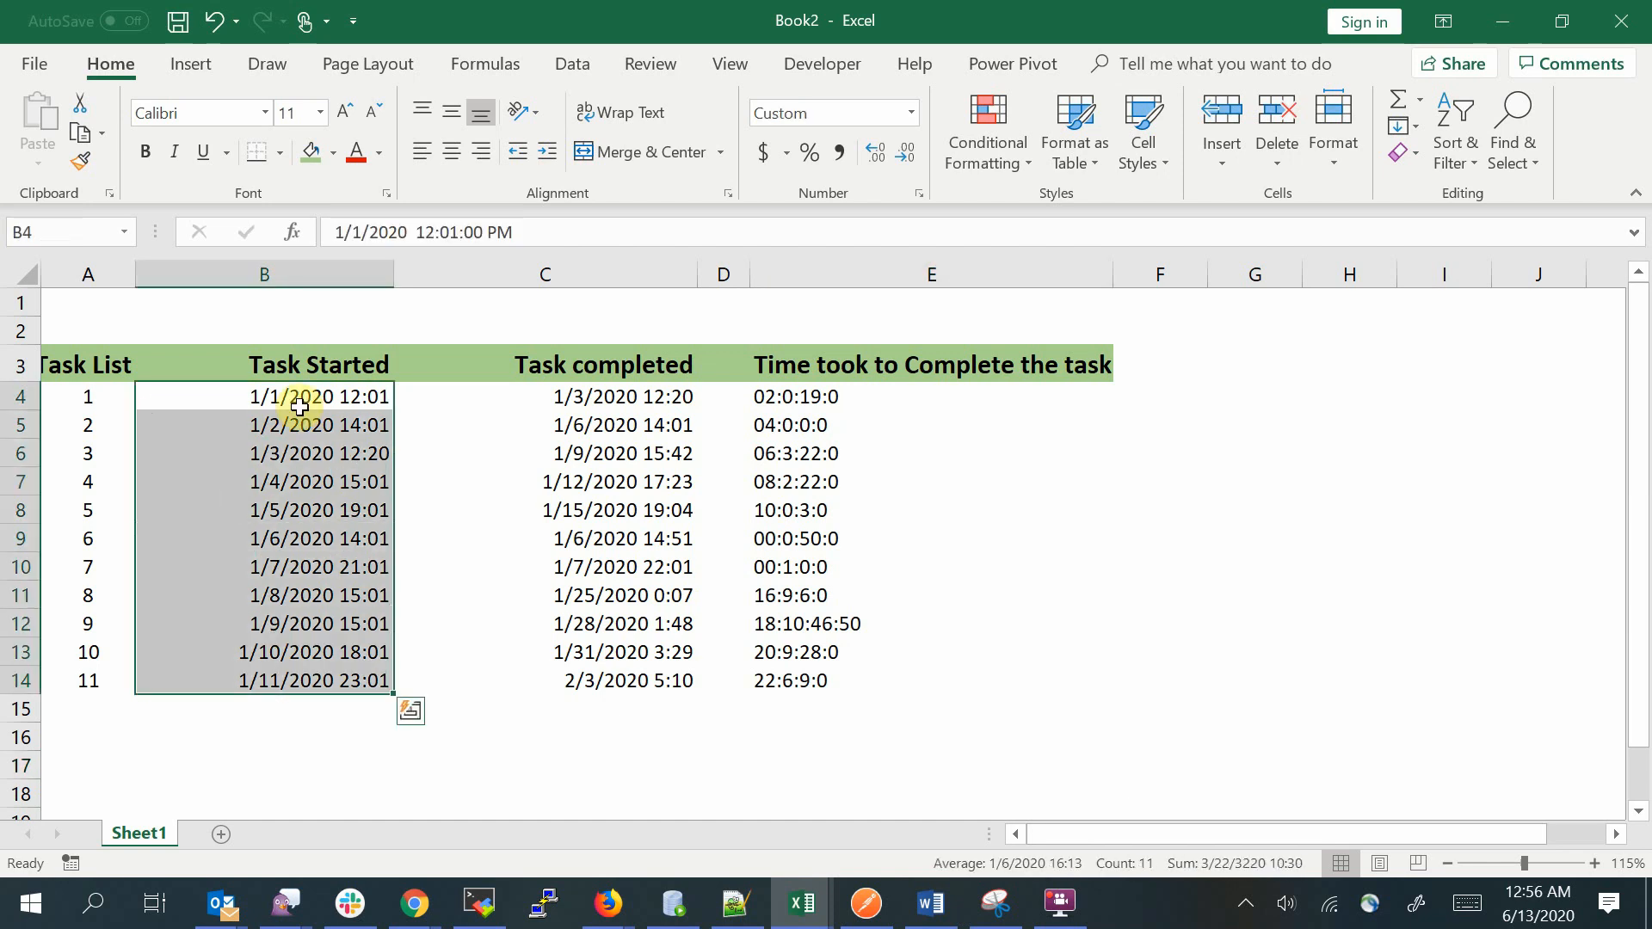
left_click(321, 369)
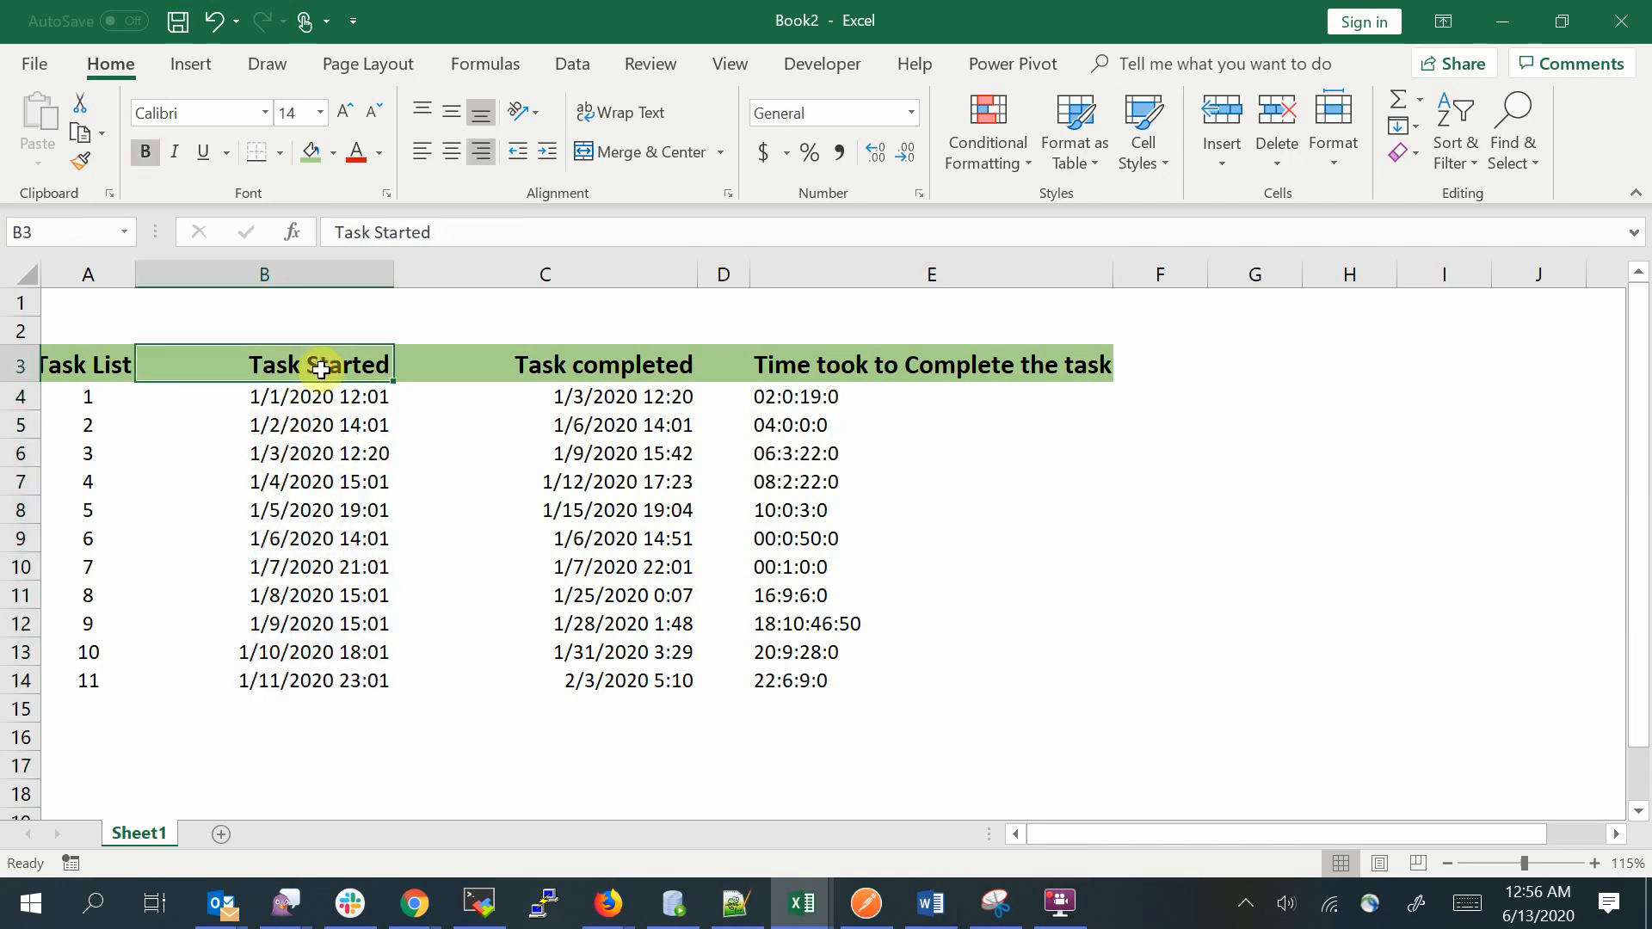
left_click(596, 370)
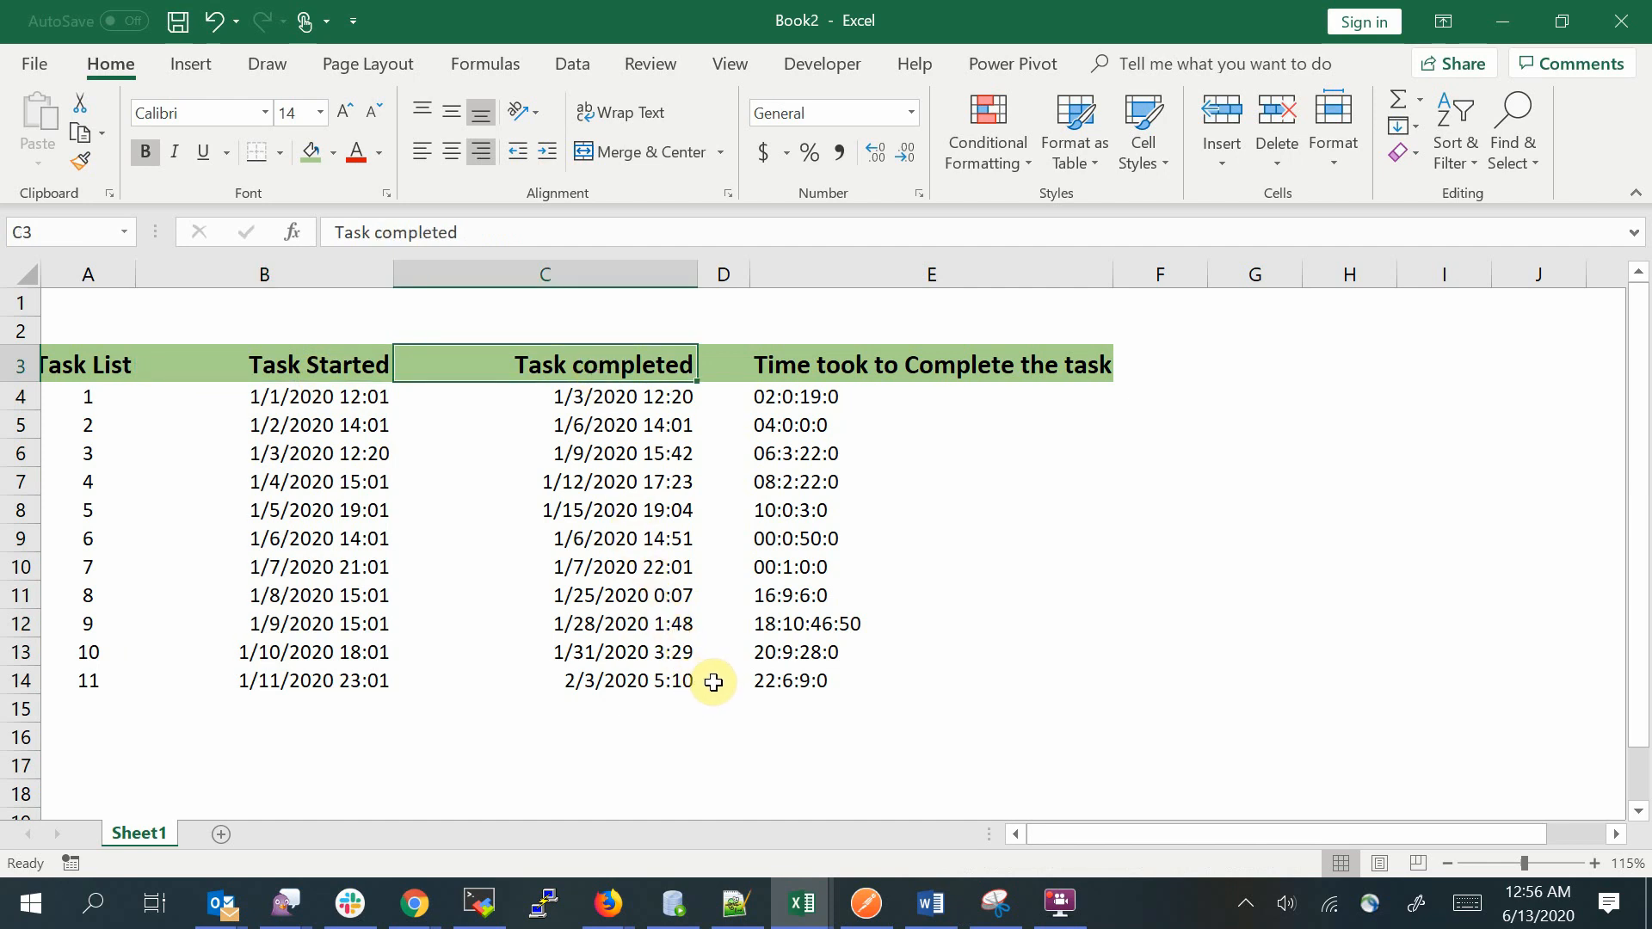
left_click(787, 398)
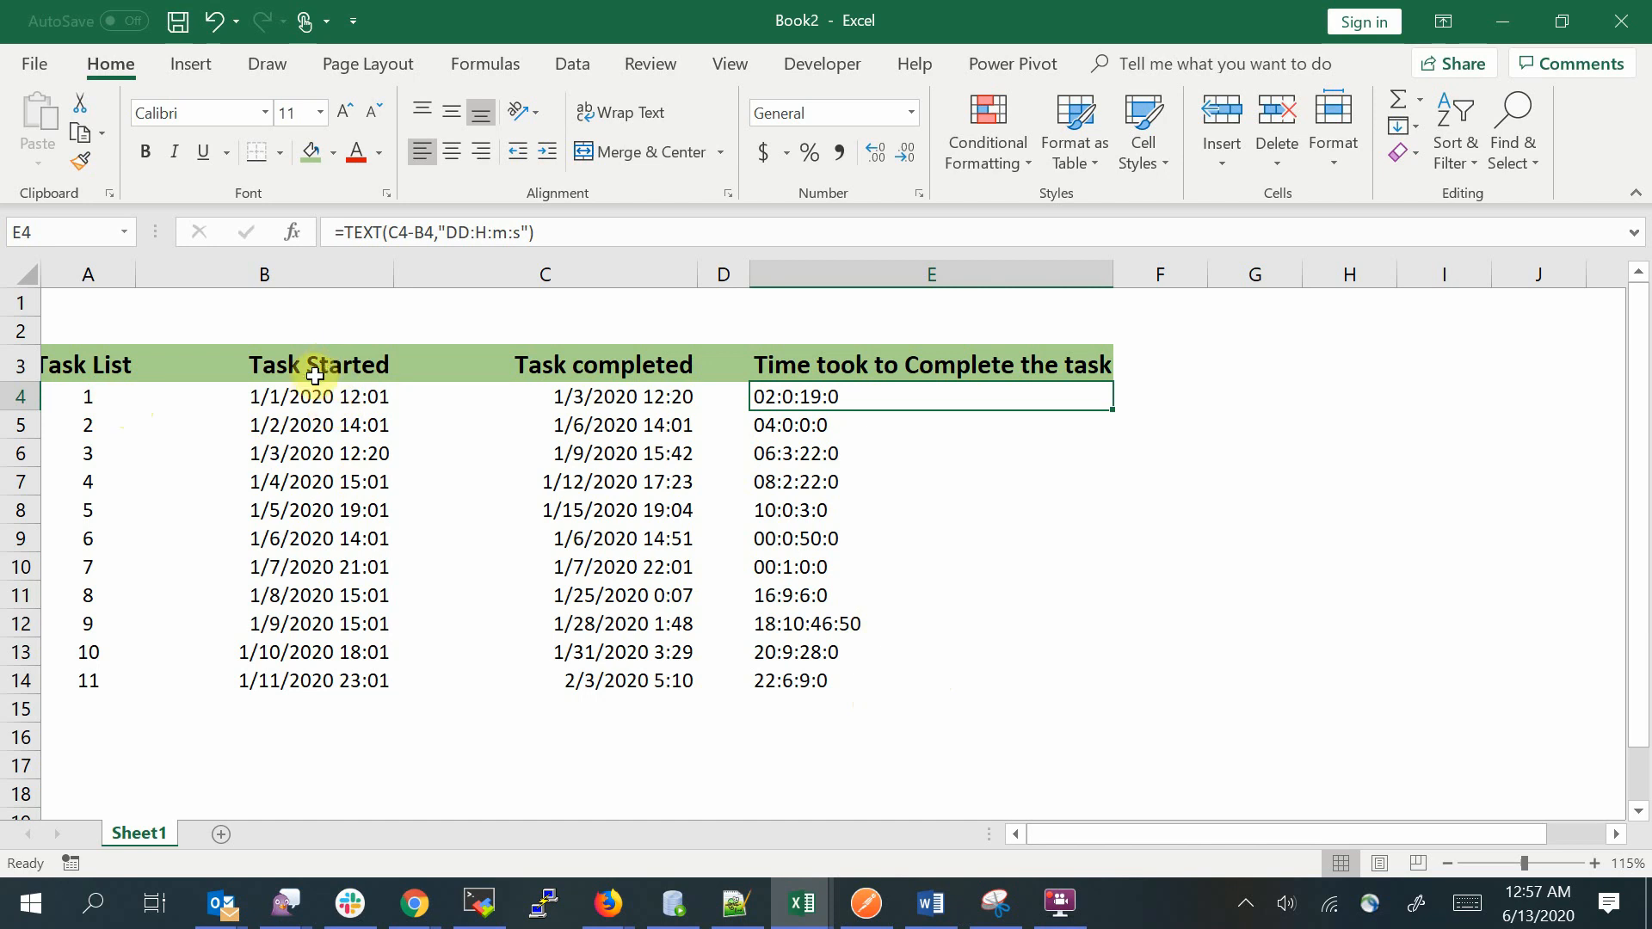
left_click(572, 368)
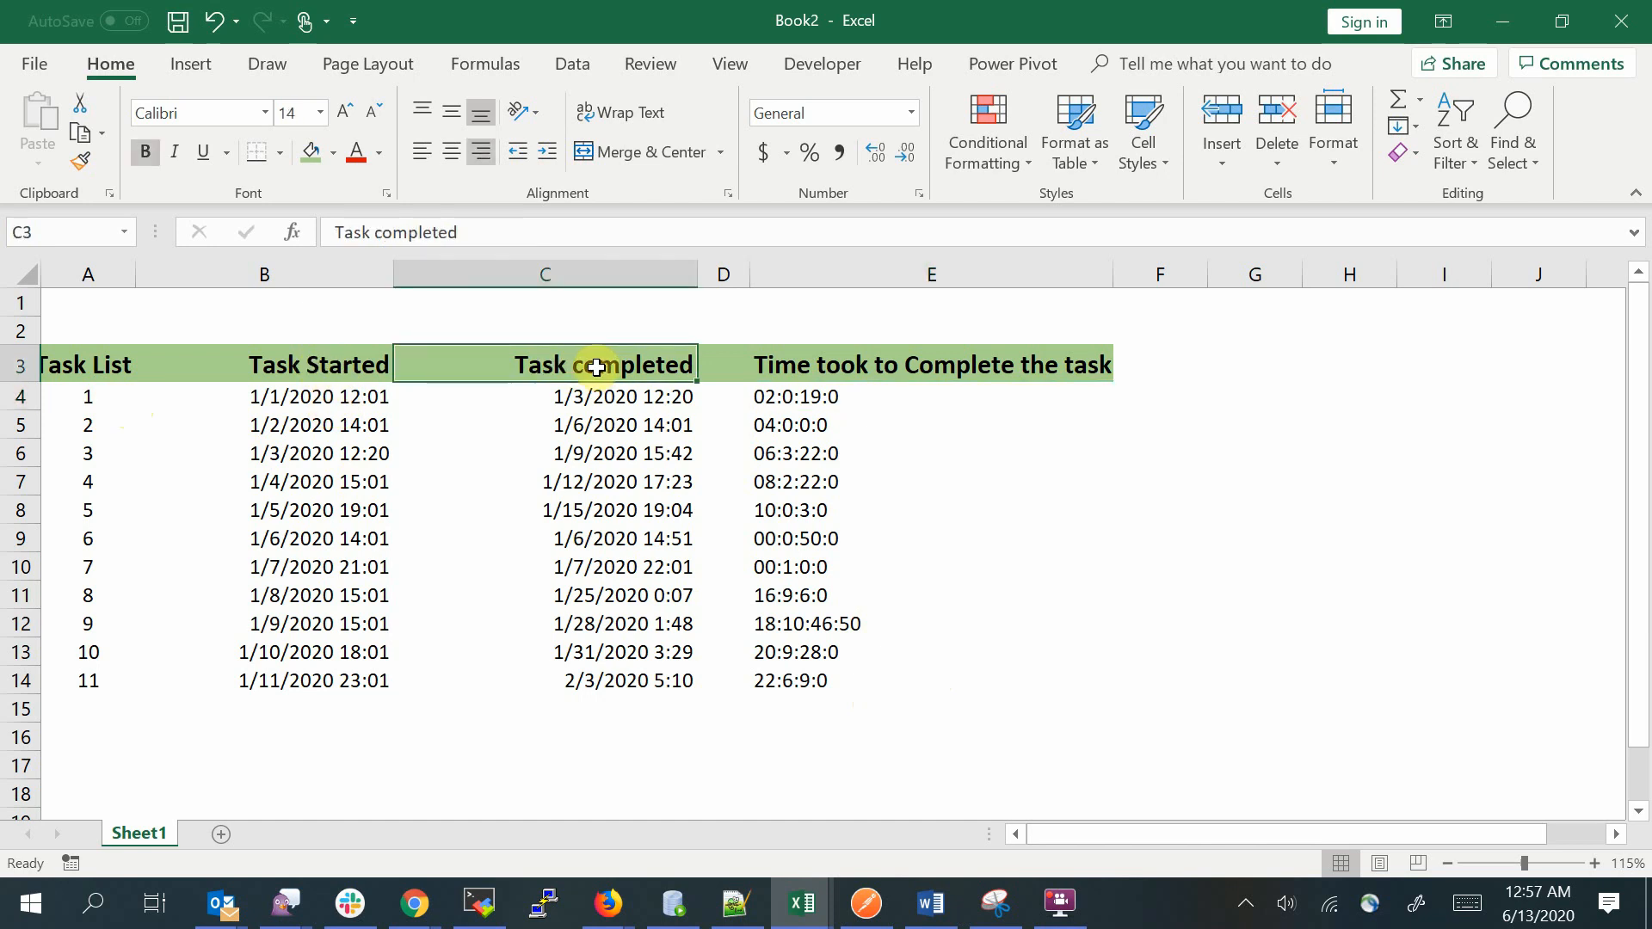
Compare the start, completion and elapsed-time cells of tasks 1 and 2 in rows 4 and 5
left_click(322, 401)
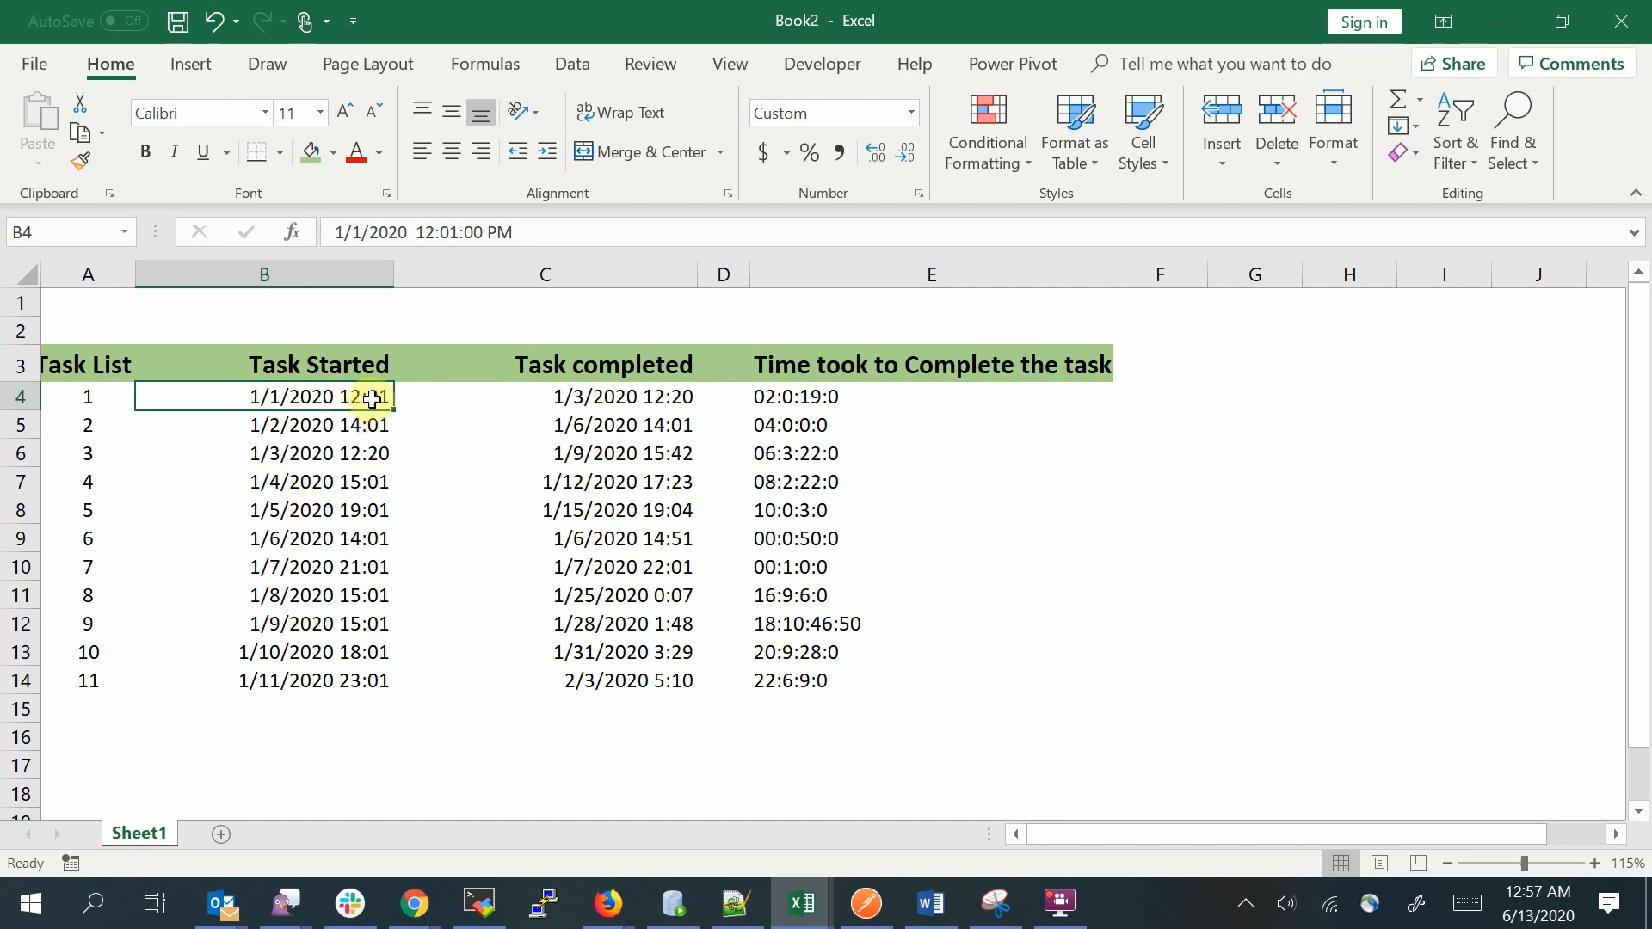
left_click(798, 403)
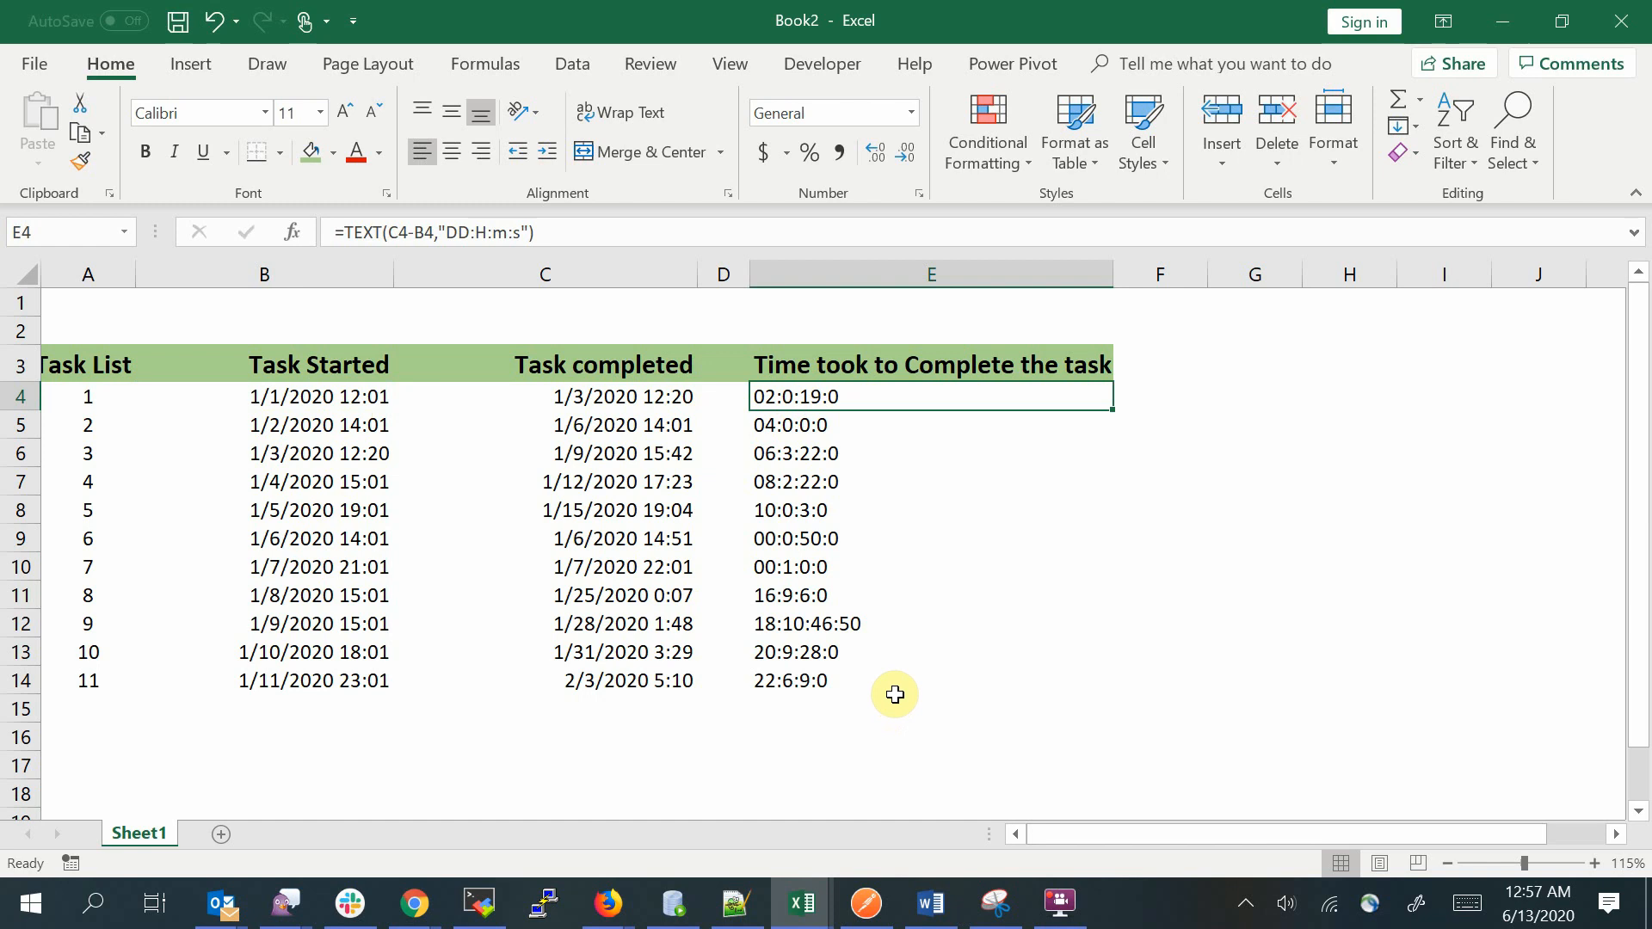
left_click(114, 396)
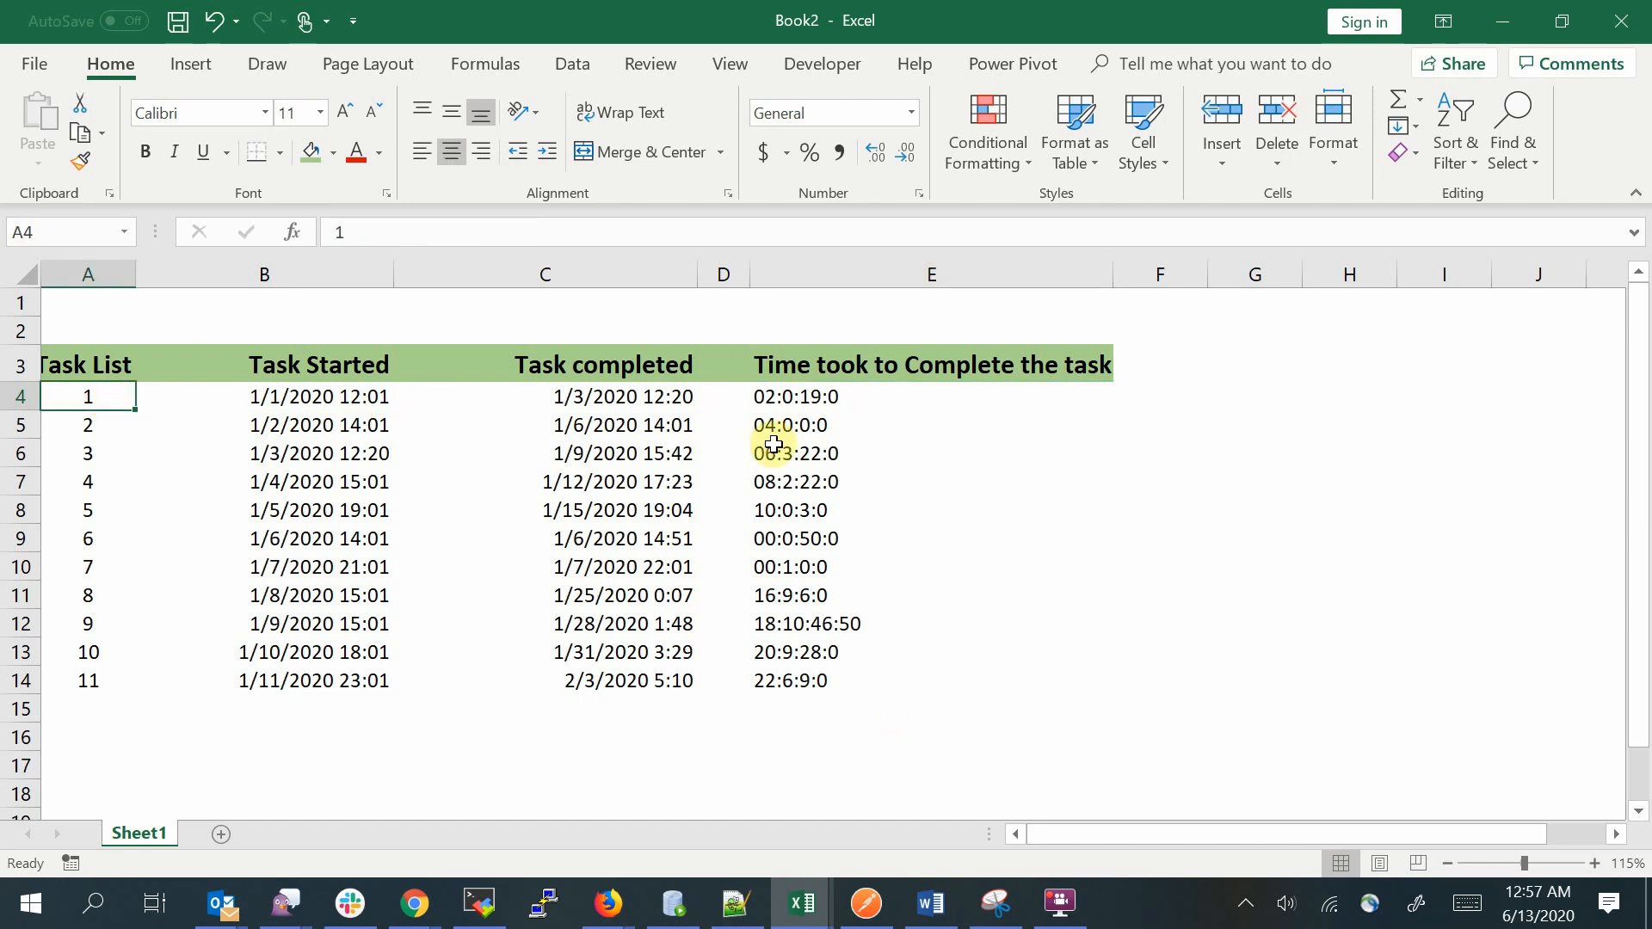
left_click(839, 398)
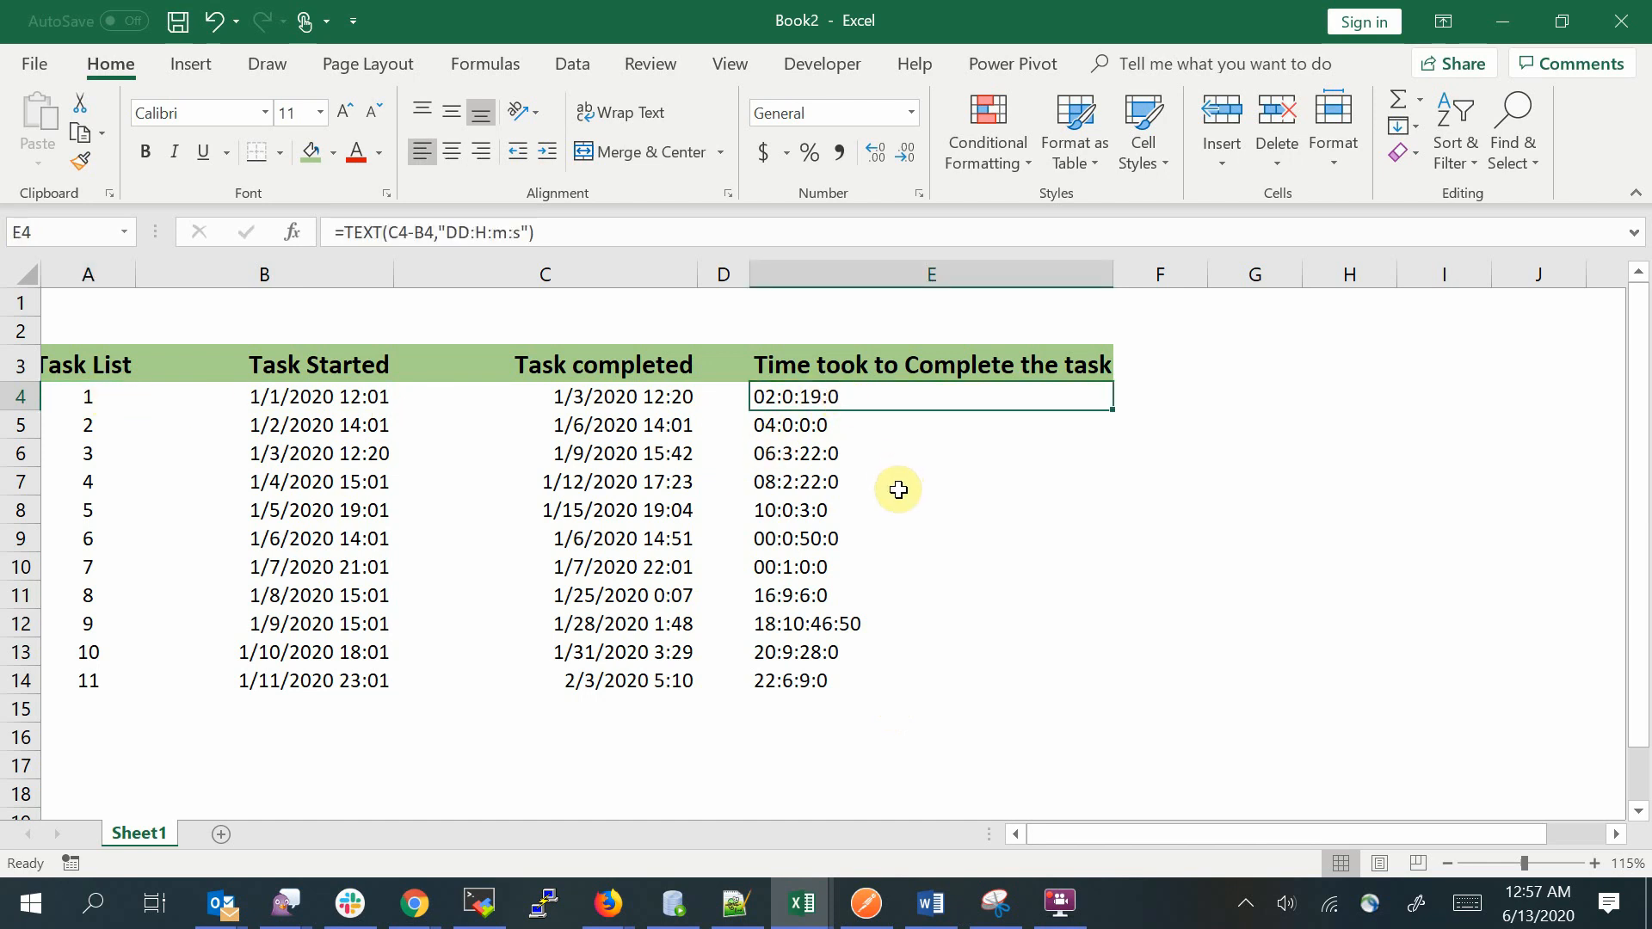
left_click(583, 401)
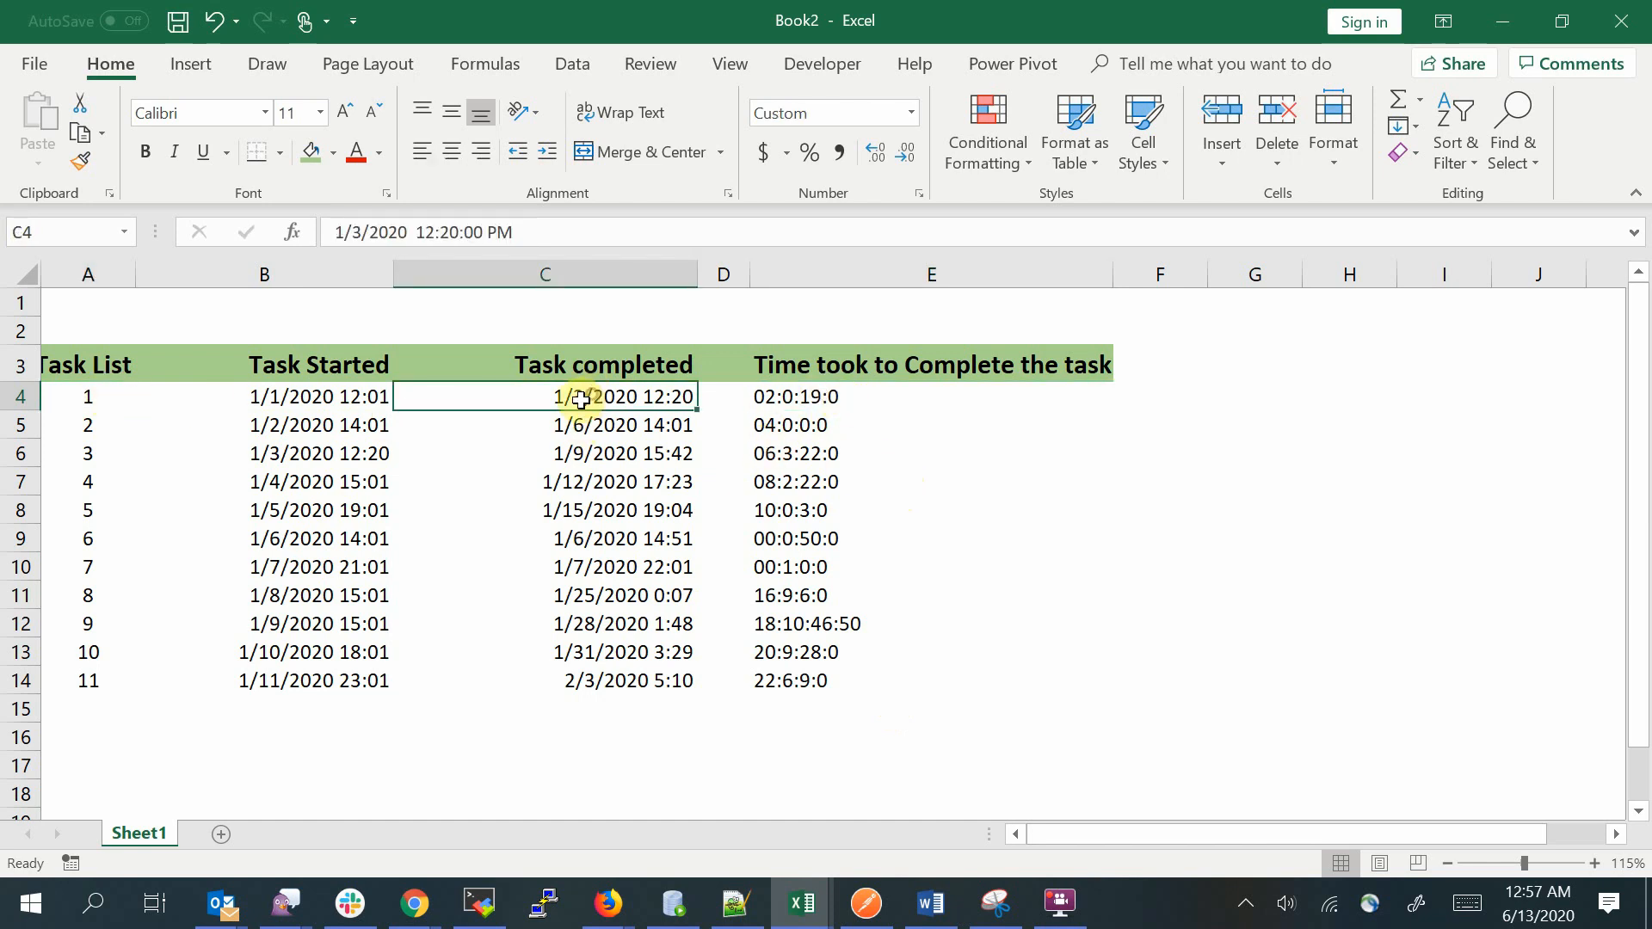
left_click(329, 407)
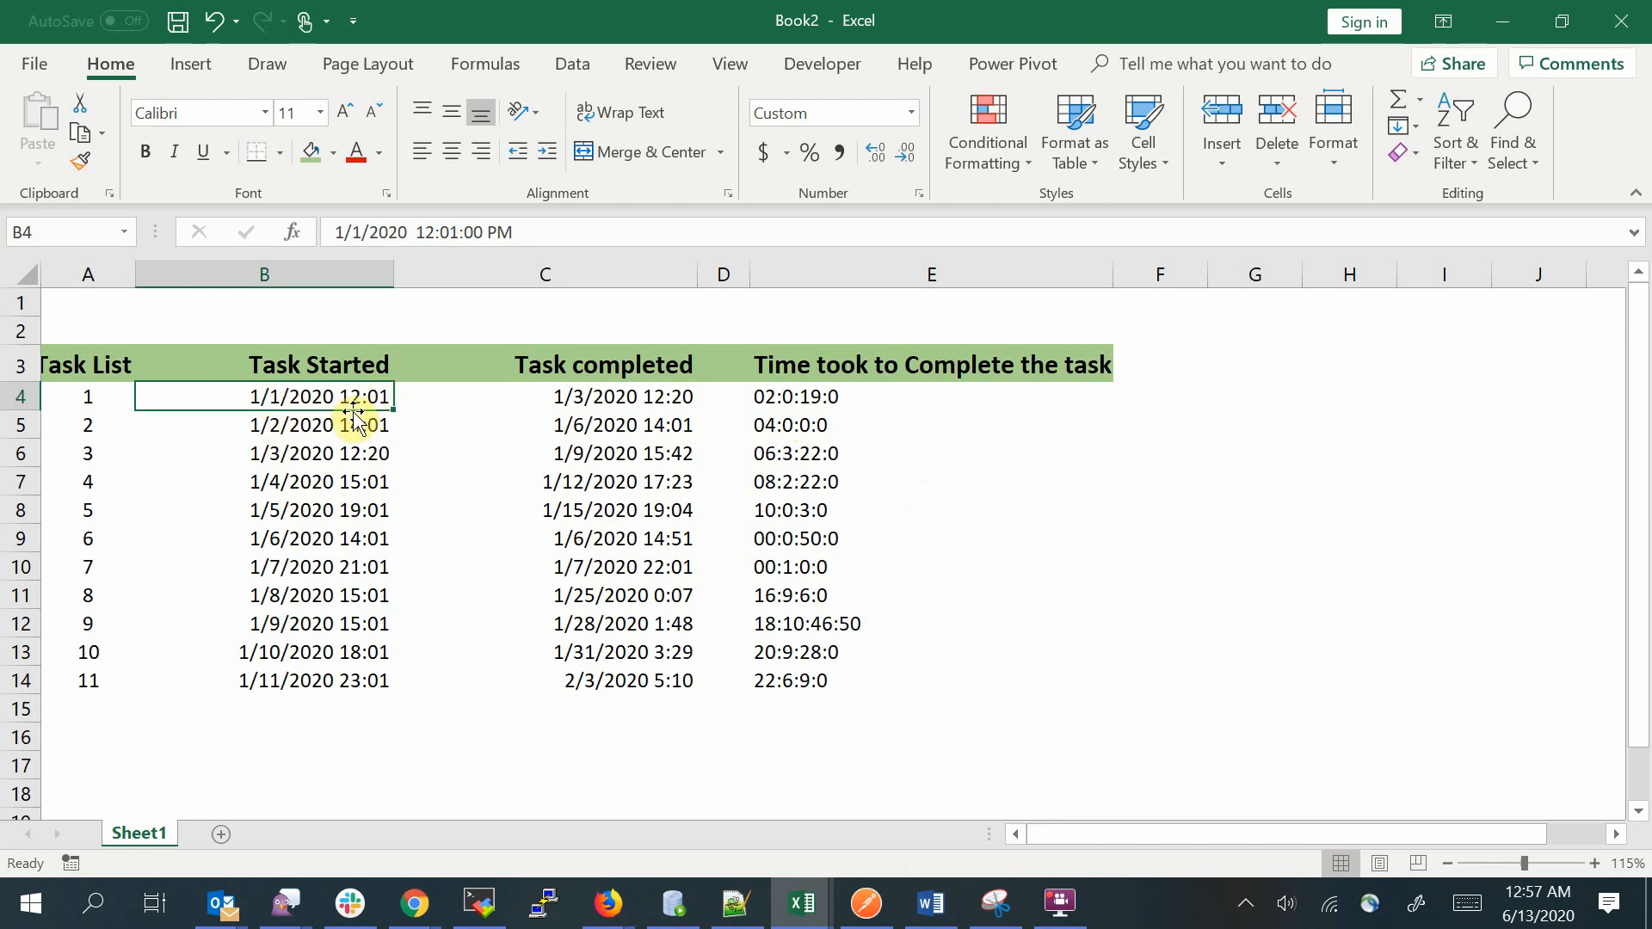
left_click(643, 402)
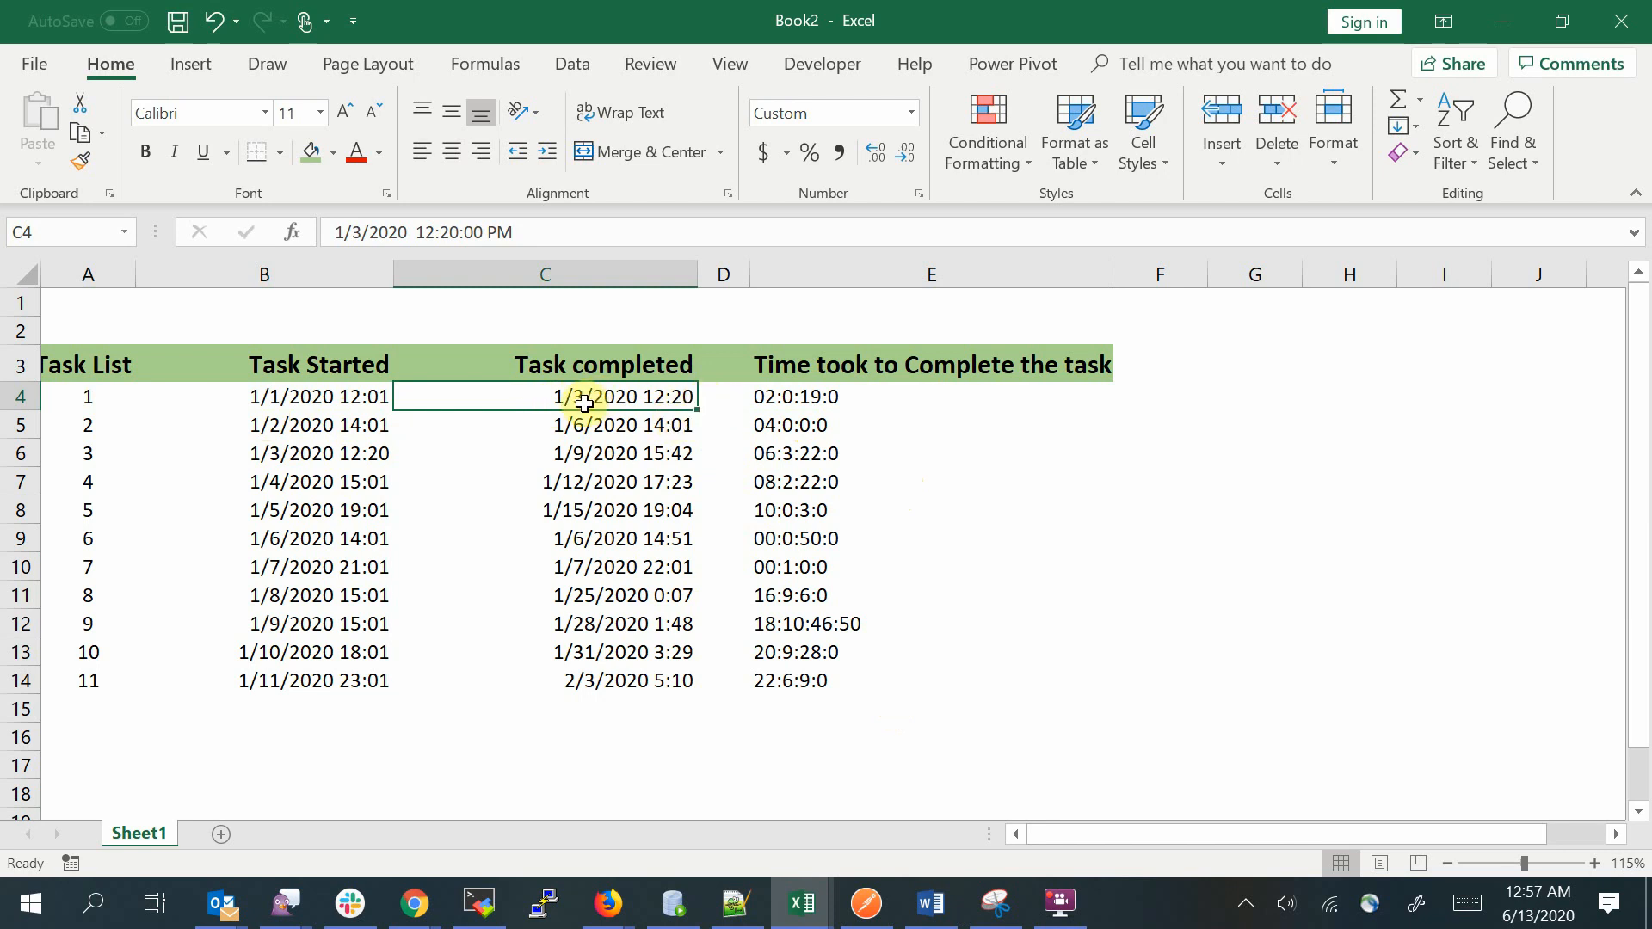
left_click(782, 398)
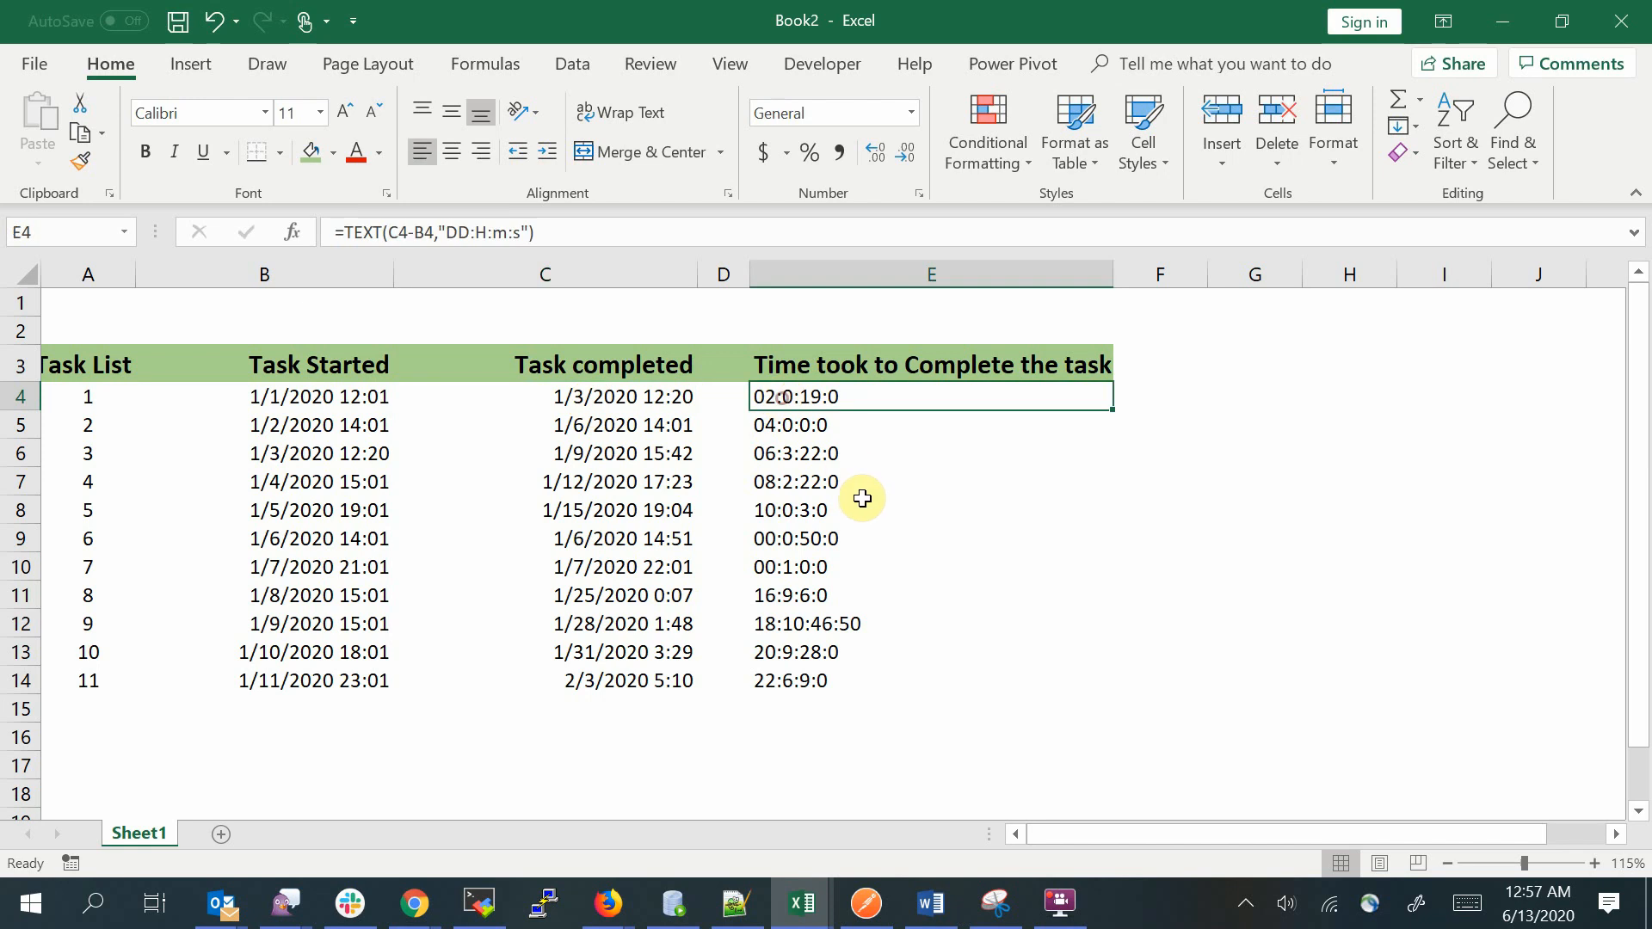
left_click(783, 426)
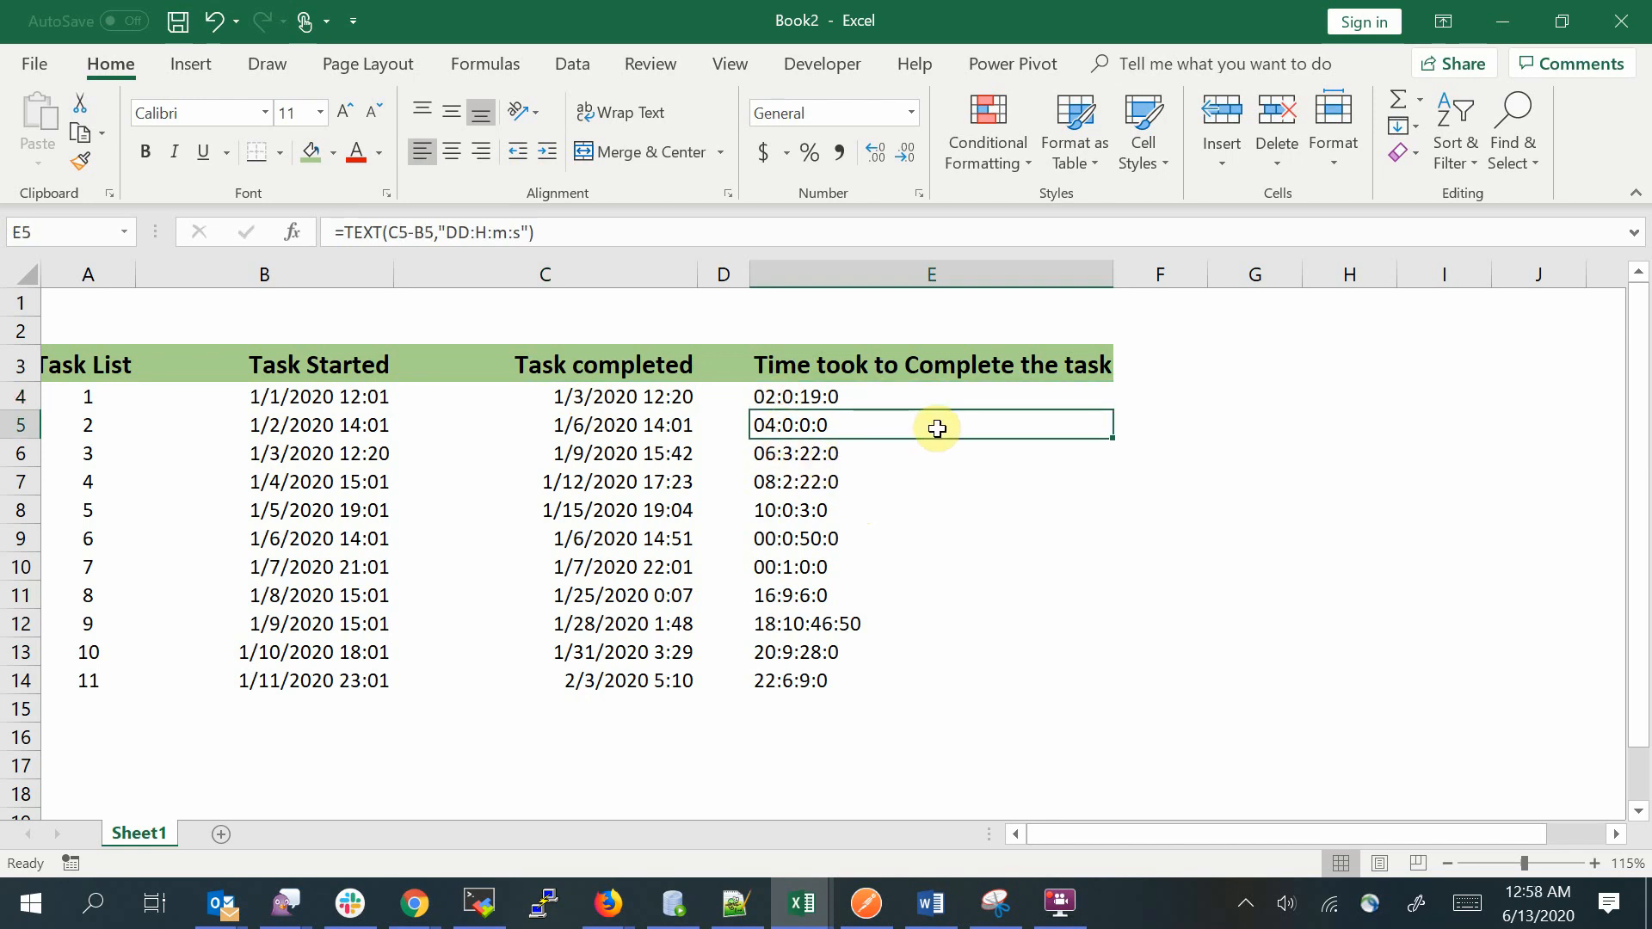
left_click(317, 421)
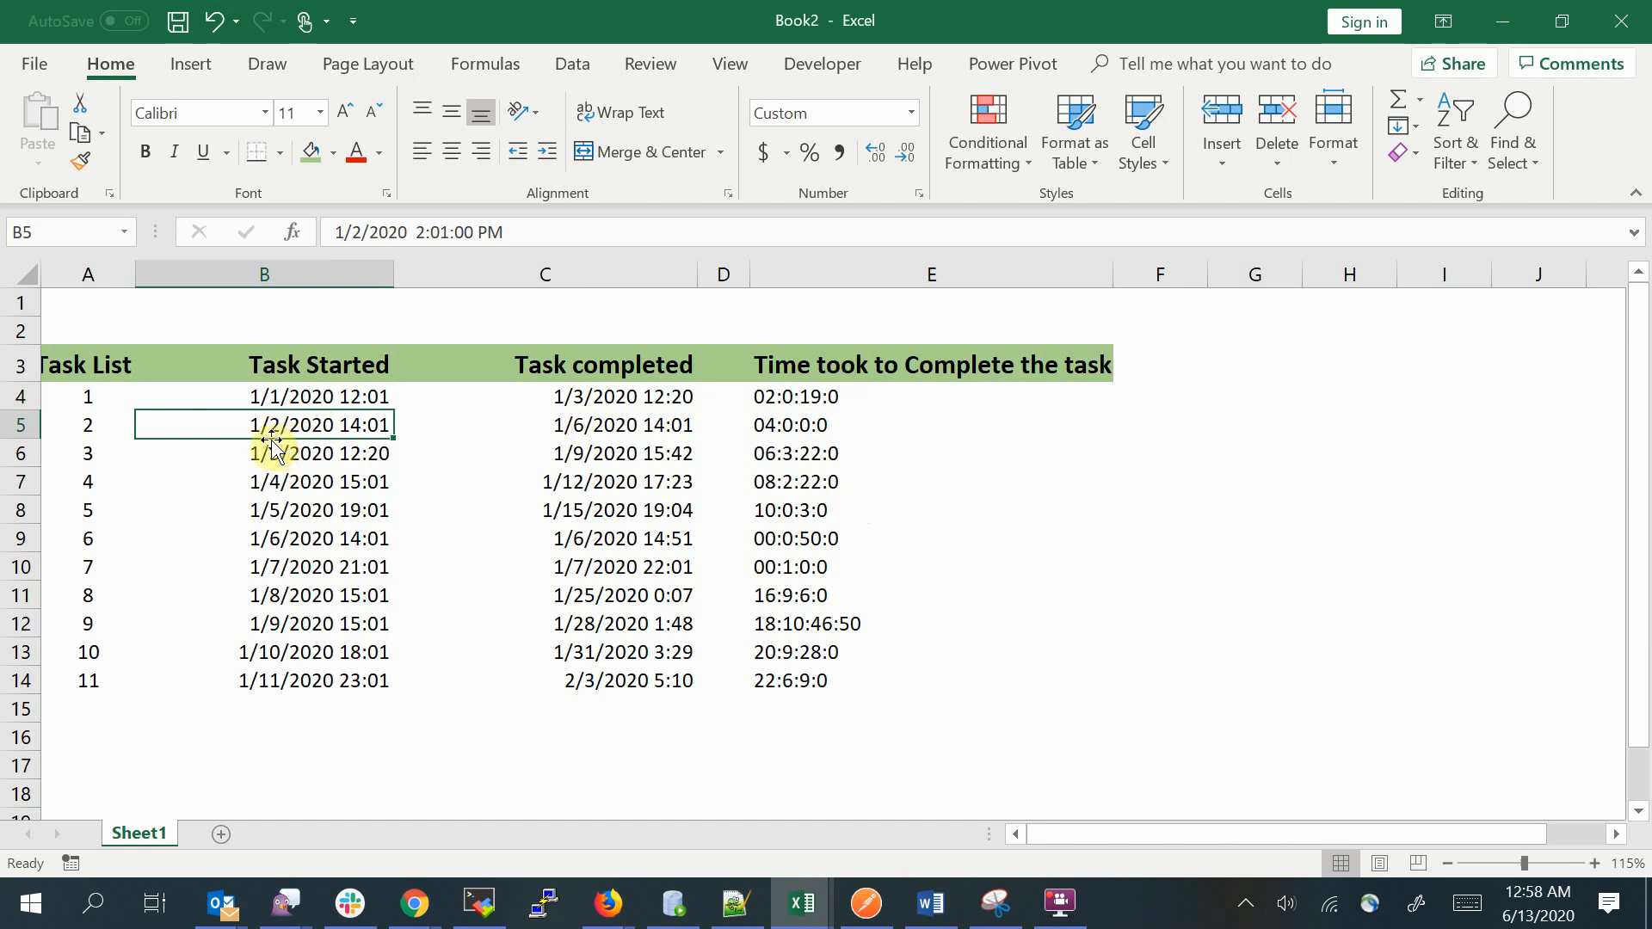
left_click(575, 430)
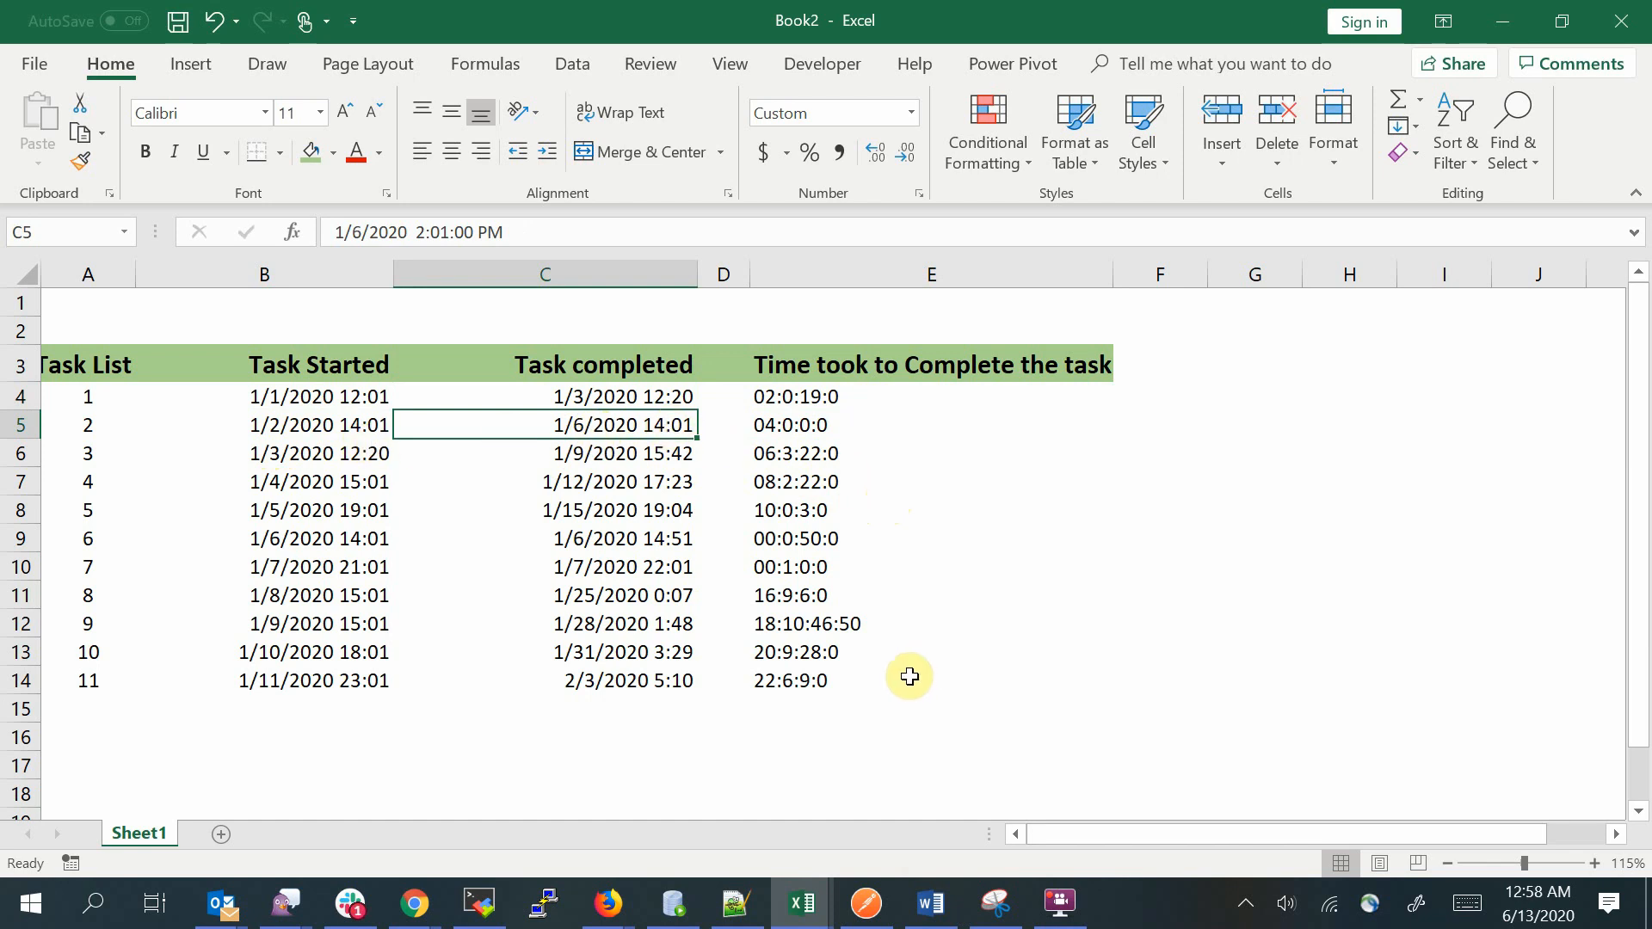
Compare task 7's start and completion times in row 10 with its elapsed-time formula in E10
left_click(786, 568)
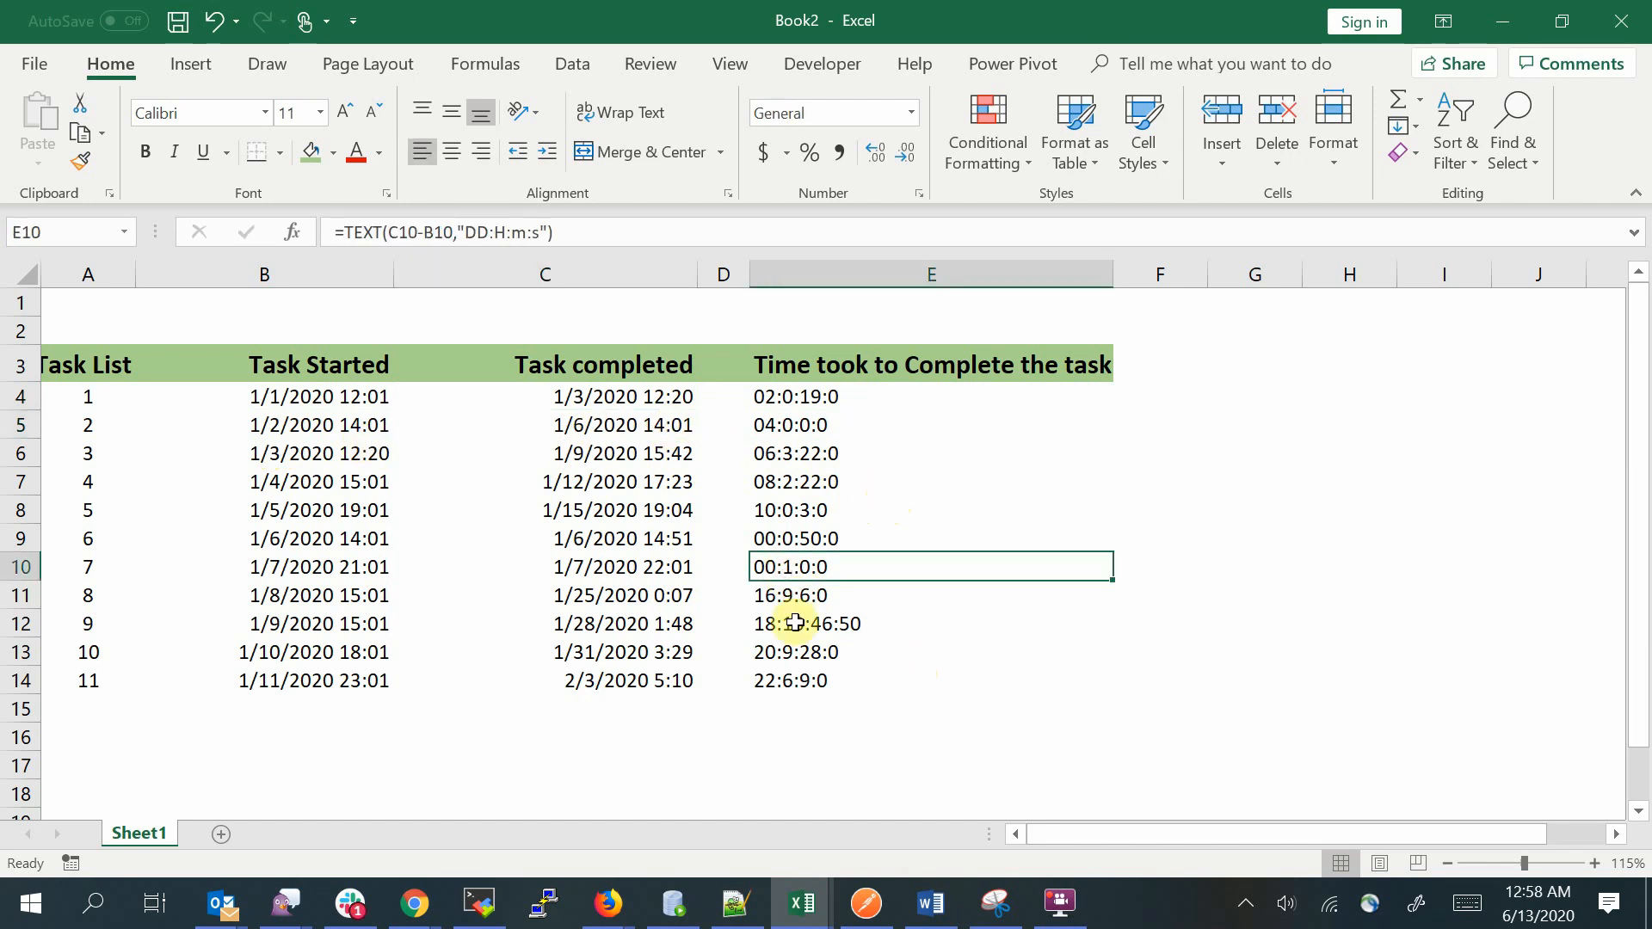
left_click(312, 569)
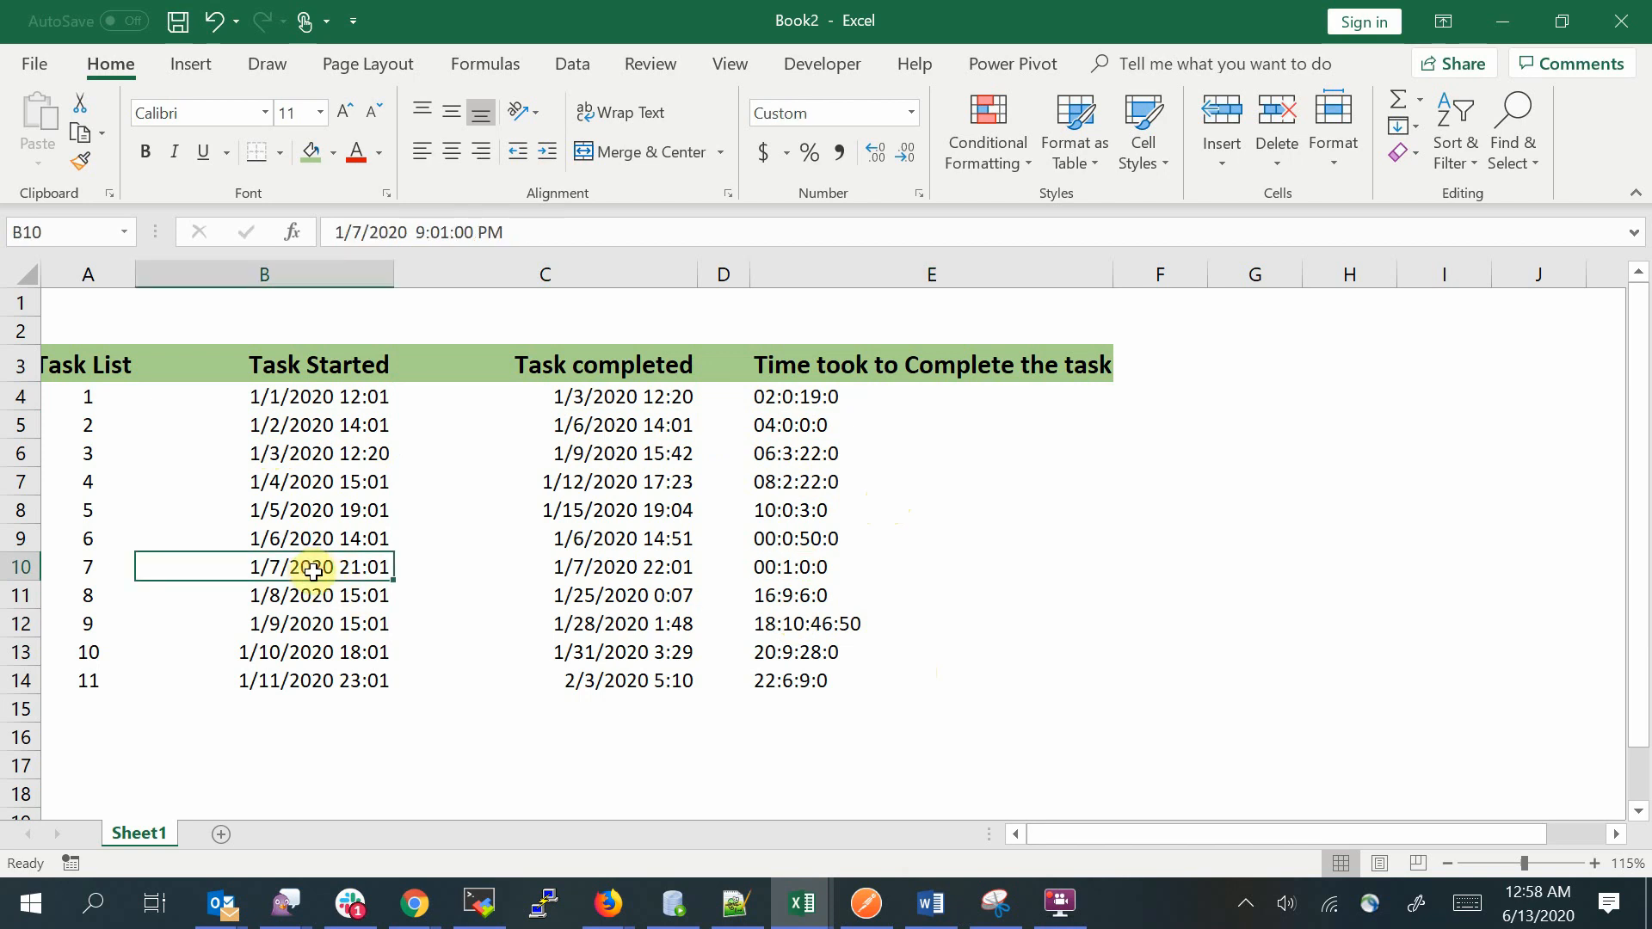
left_click(590, 573)
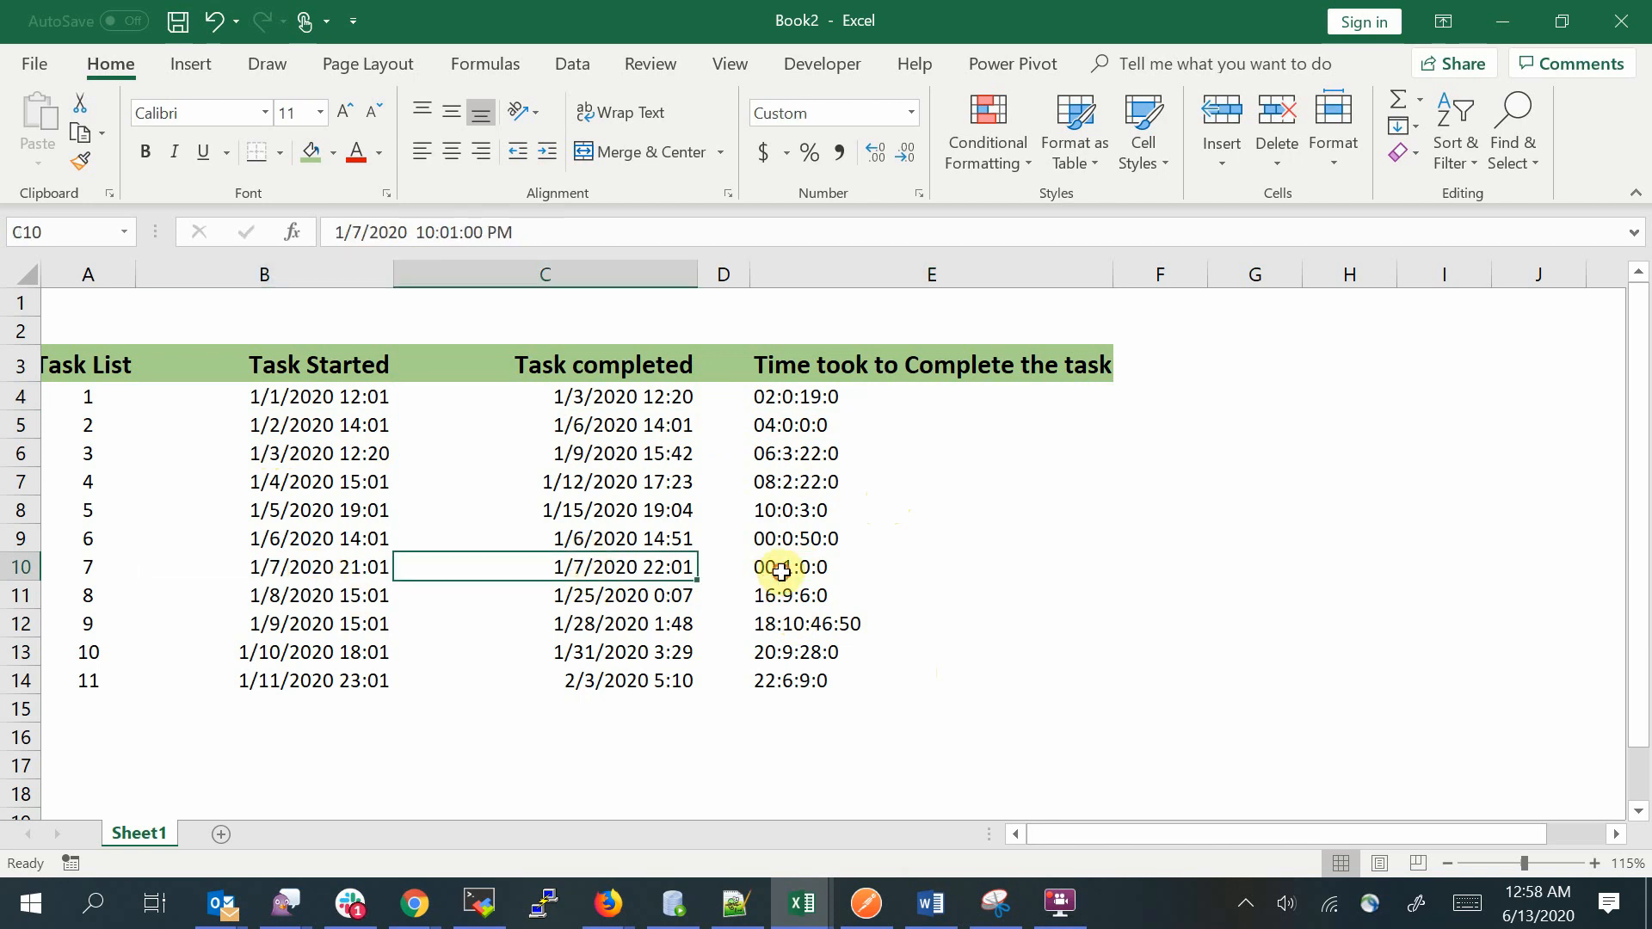
left_click(781, 571)
left_click(313, 572)
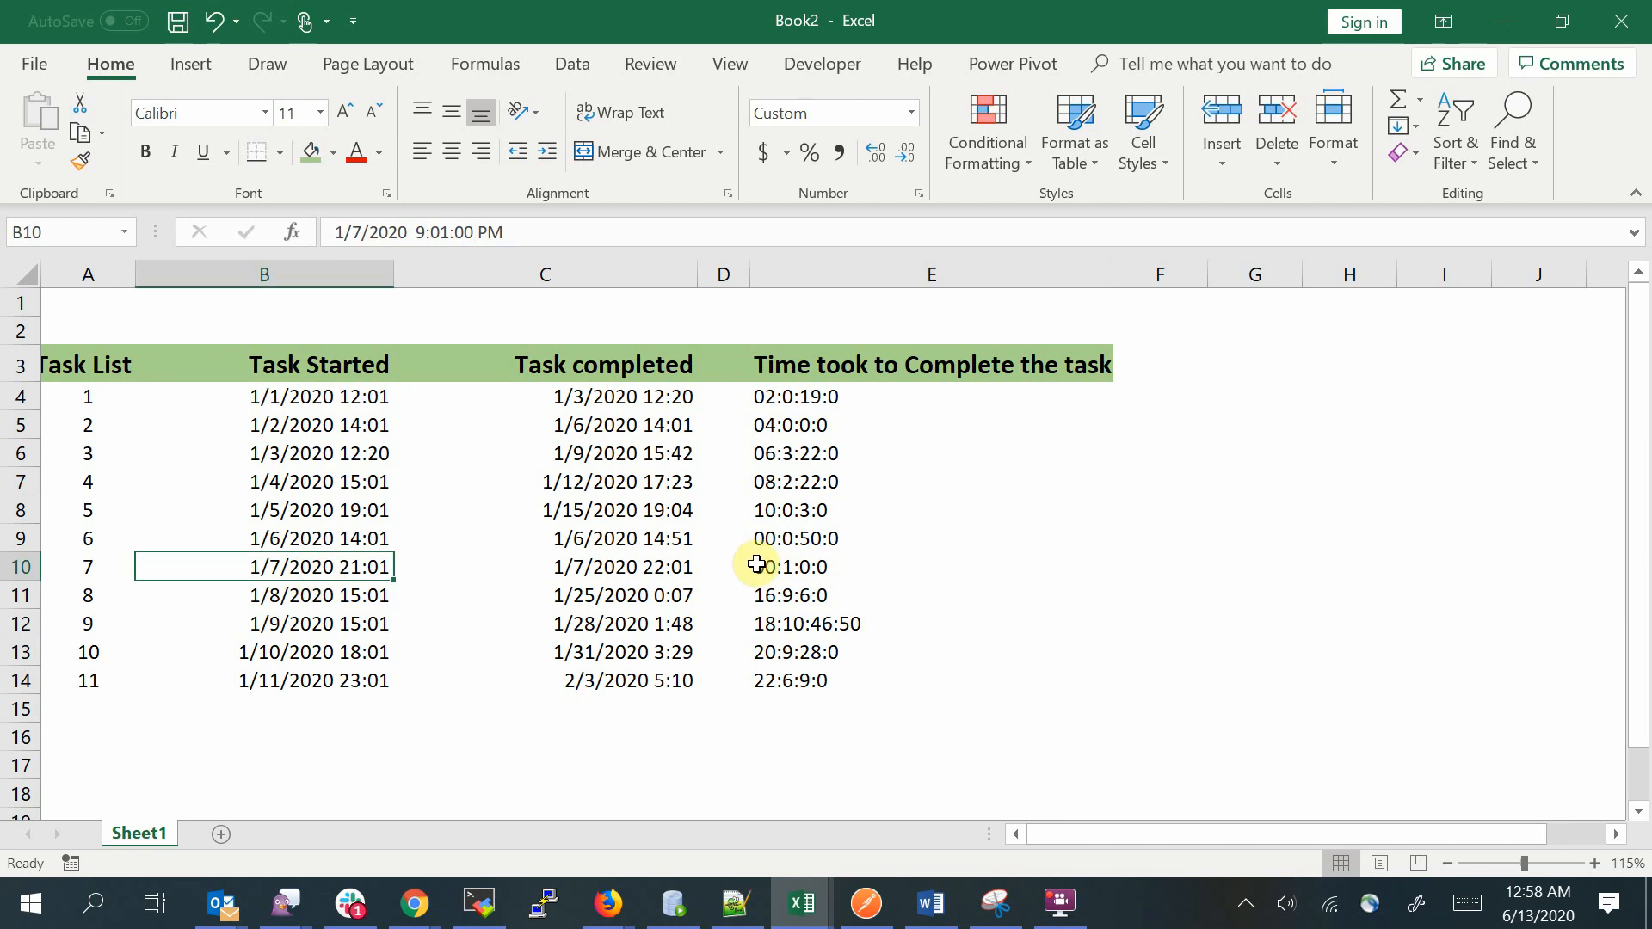
left_click(785, 566)
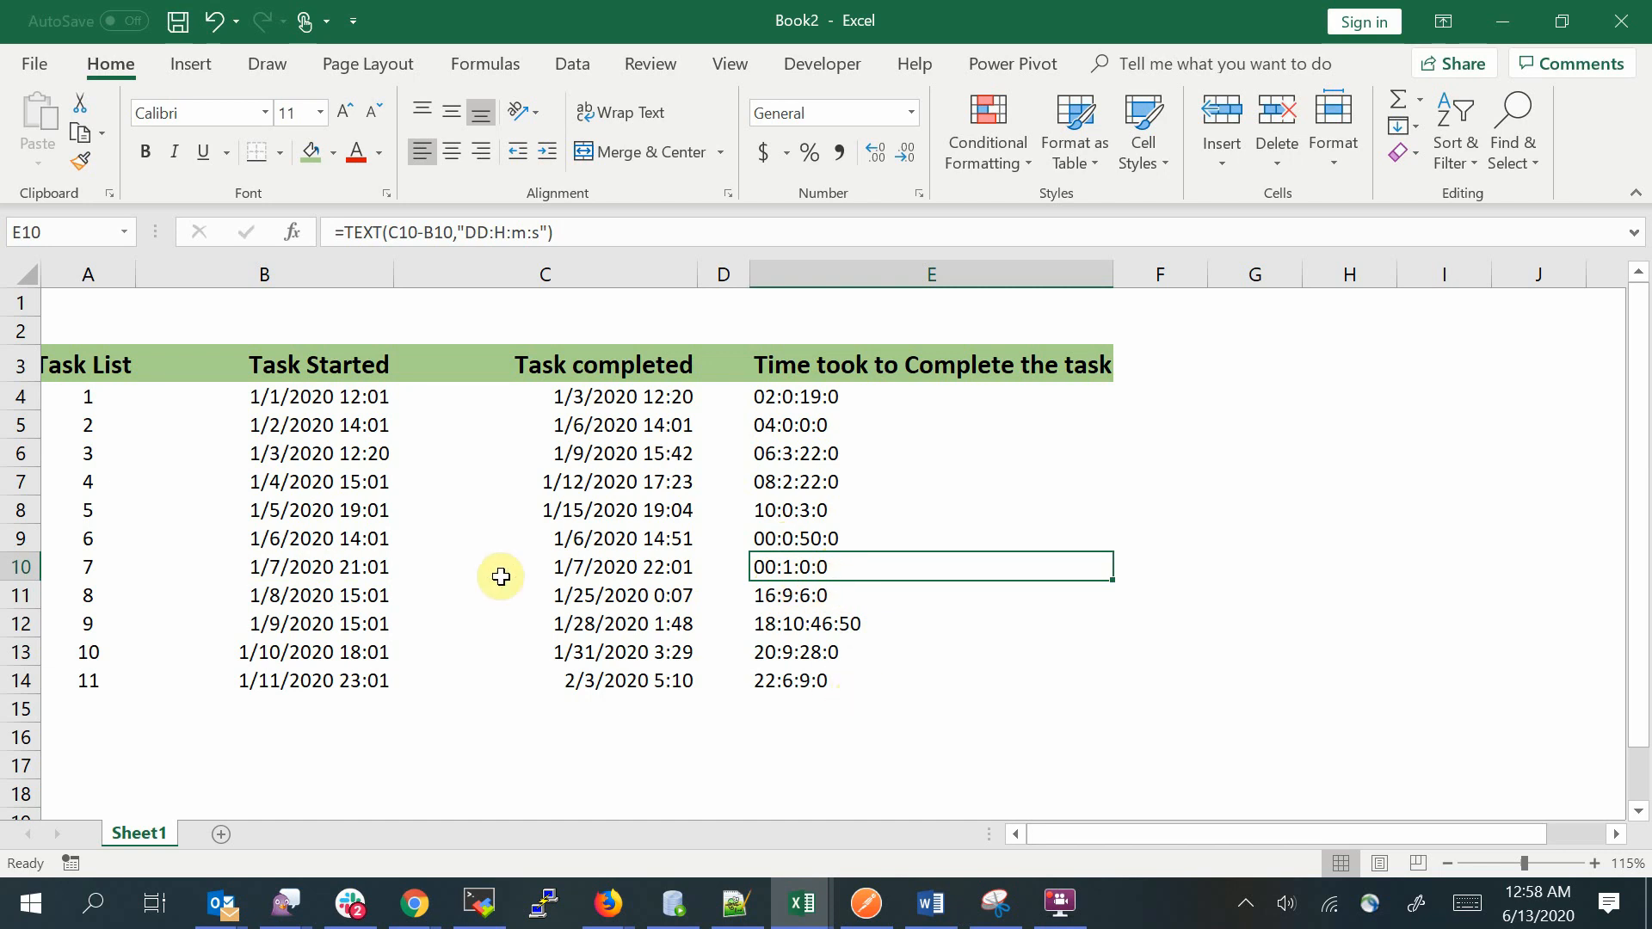
Set task 7's start time in B10 to 1/7/2020 9:01:10 PM and check its elapsed time in E10
left_click(327, 570)
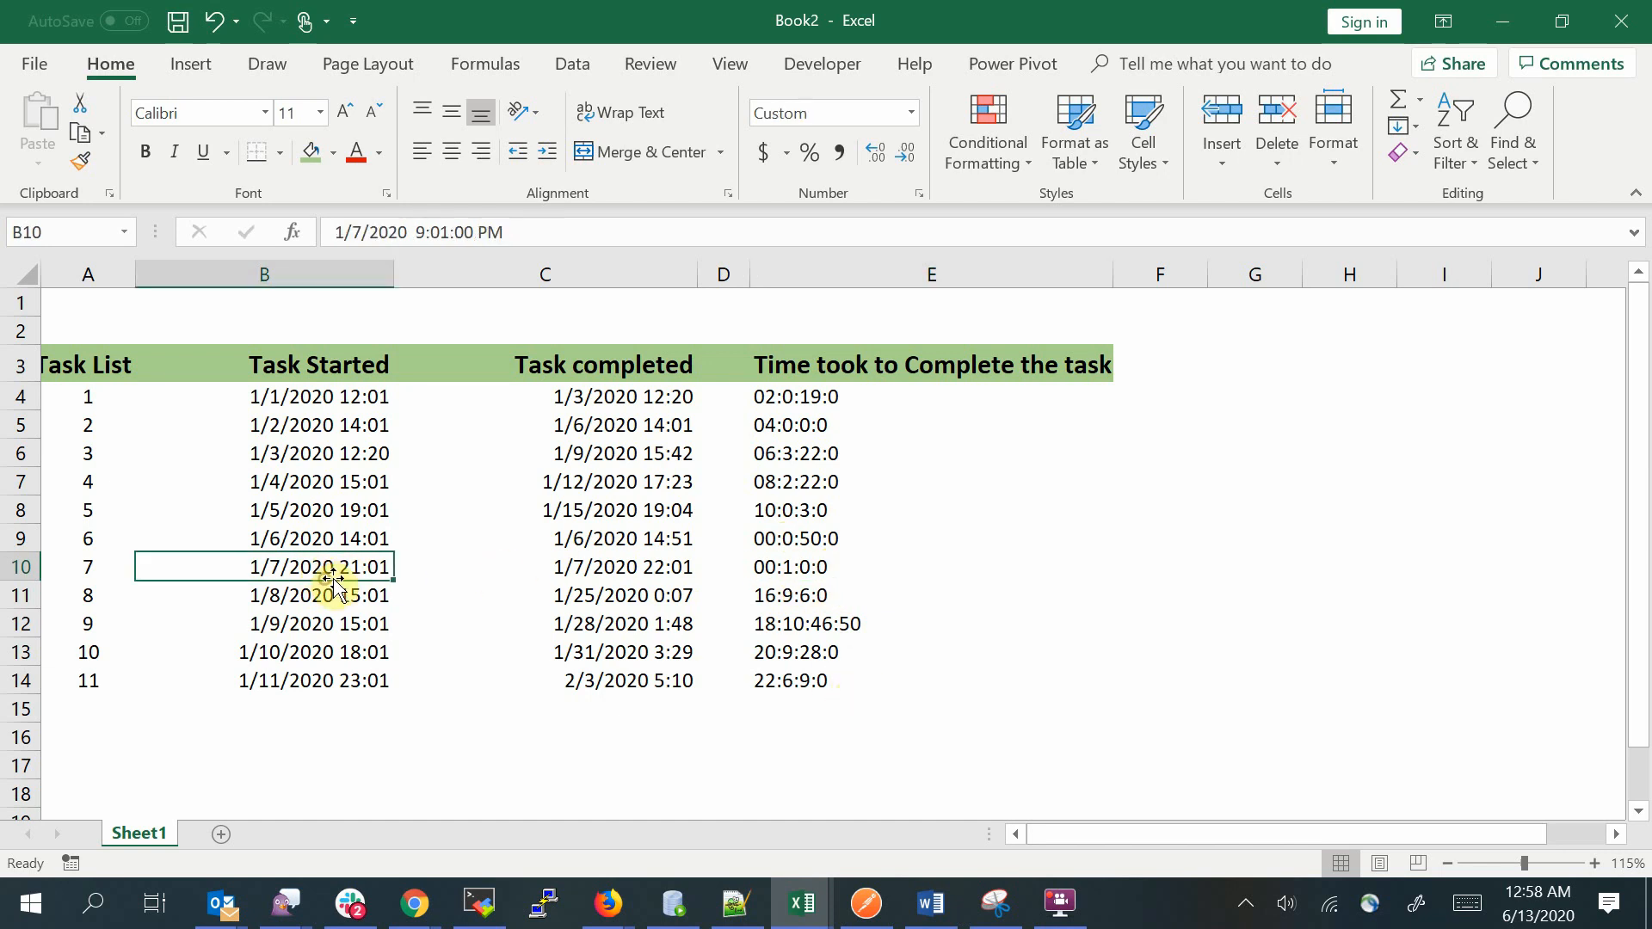
left_click(456, 232)
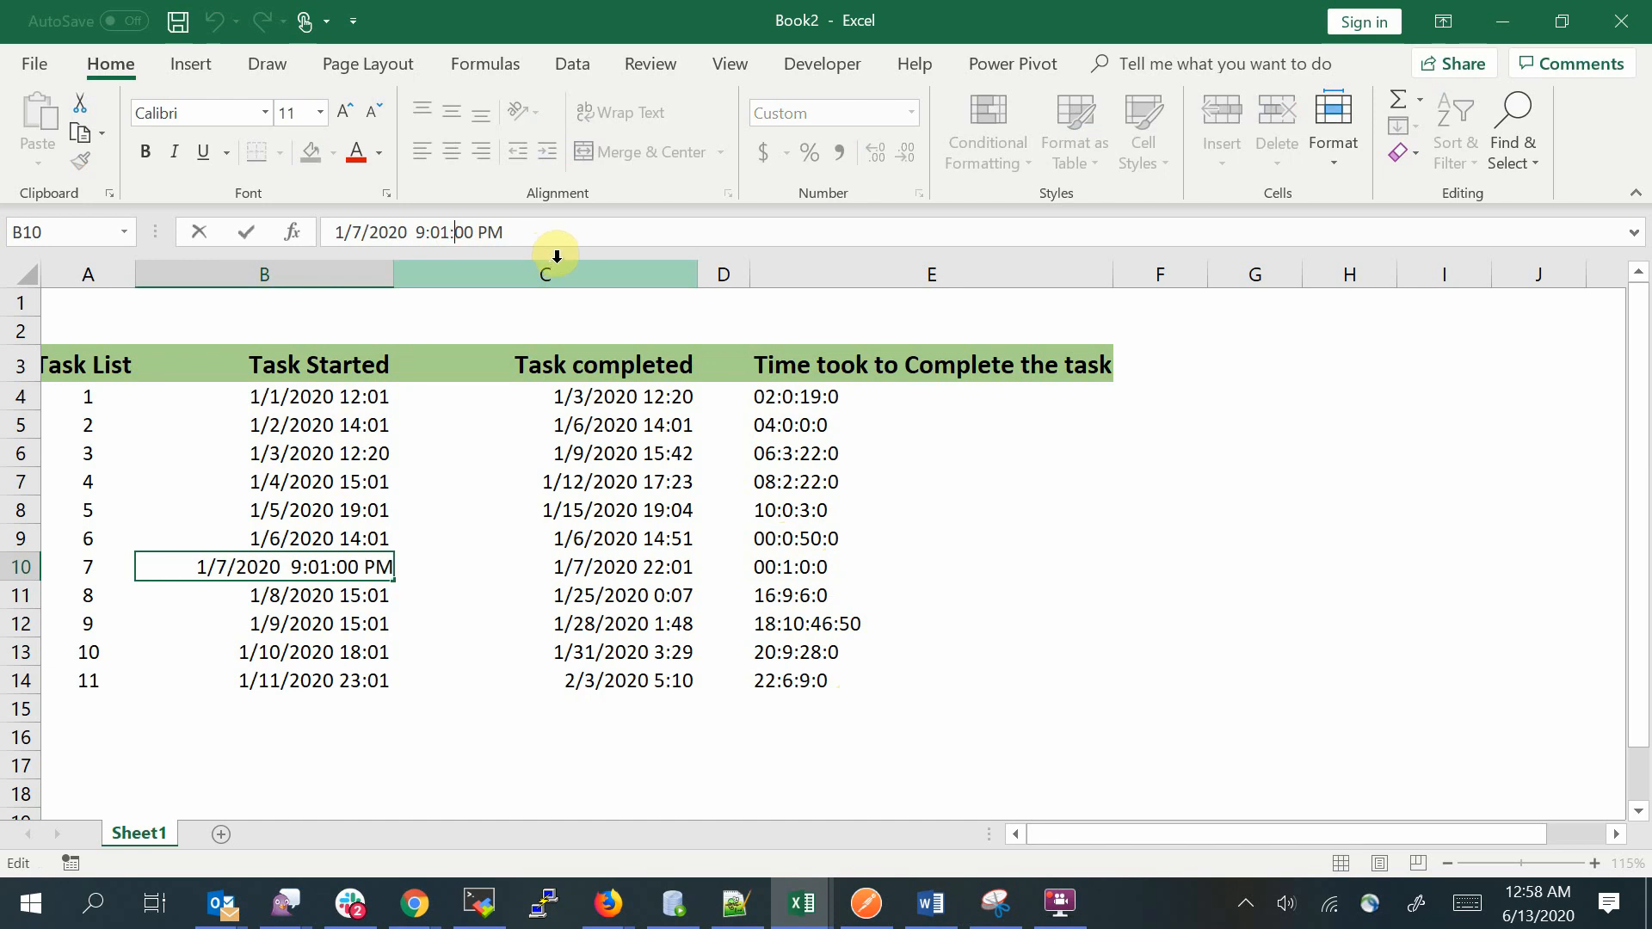
key("Delete")
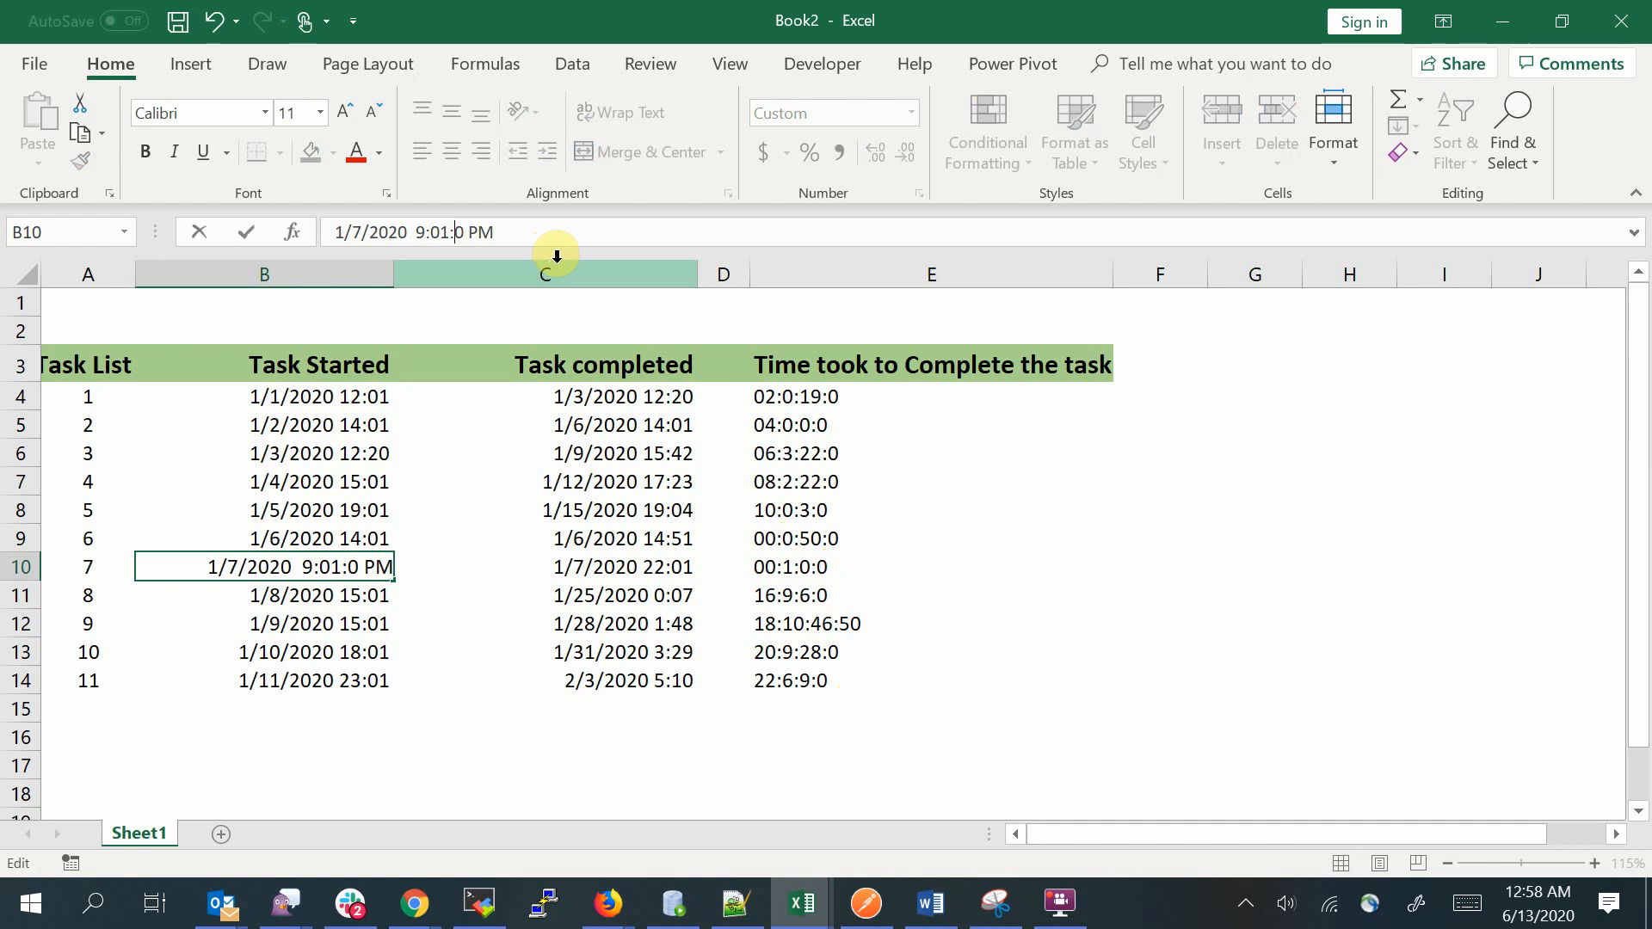
type("1")
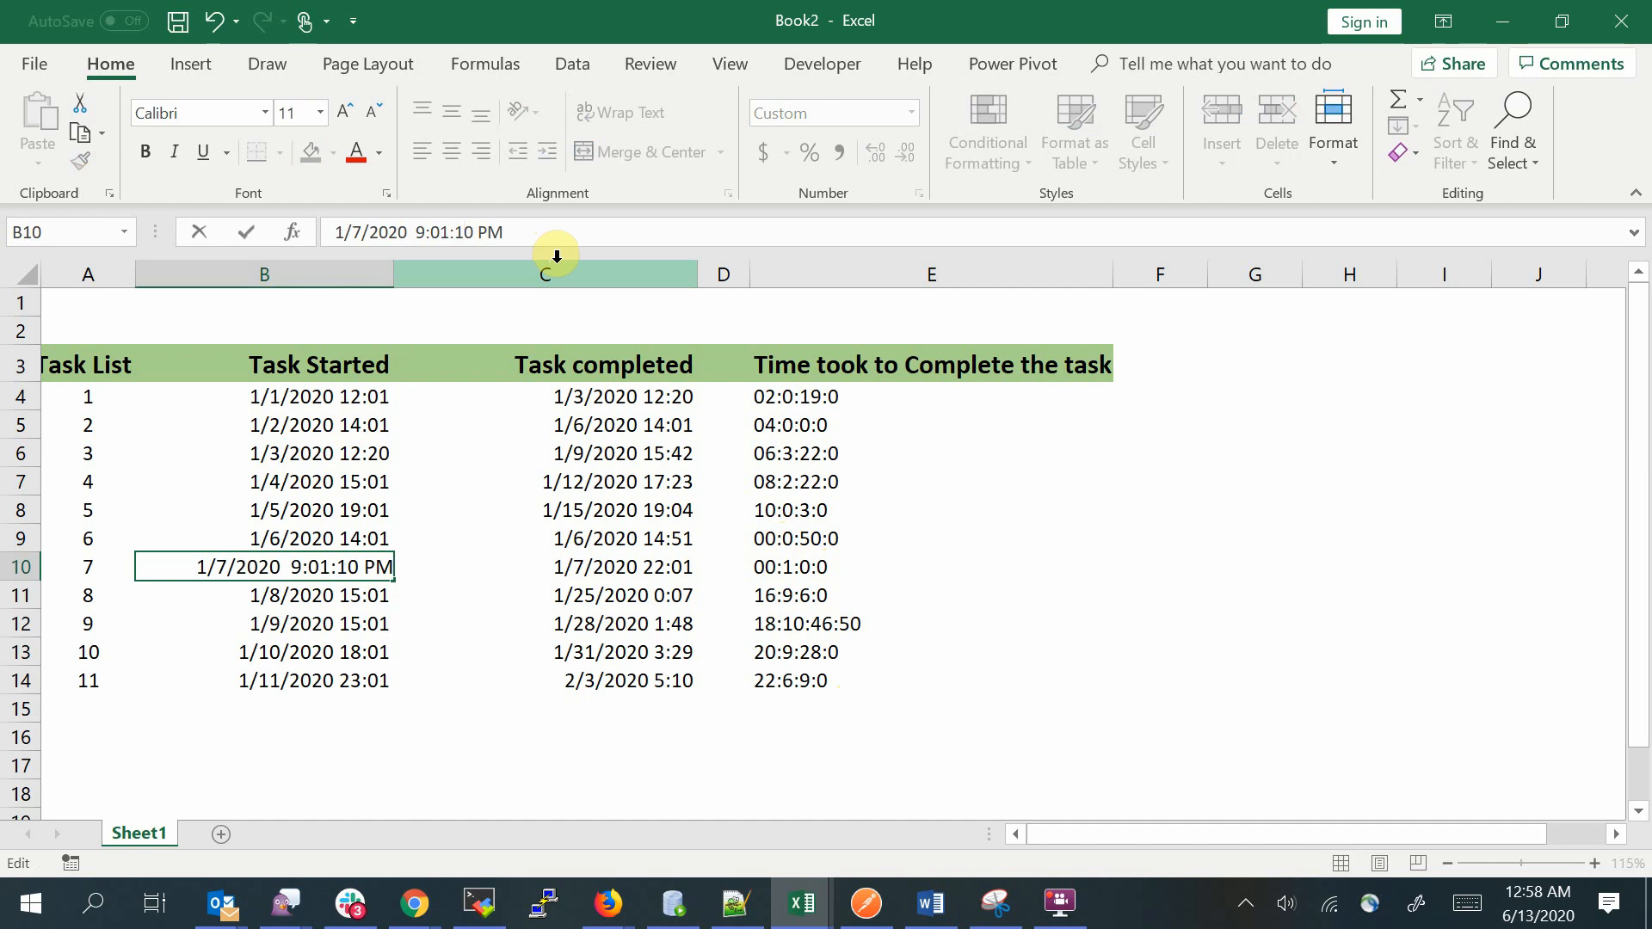
key("Return")
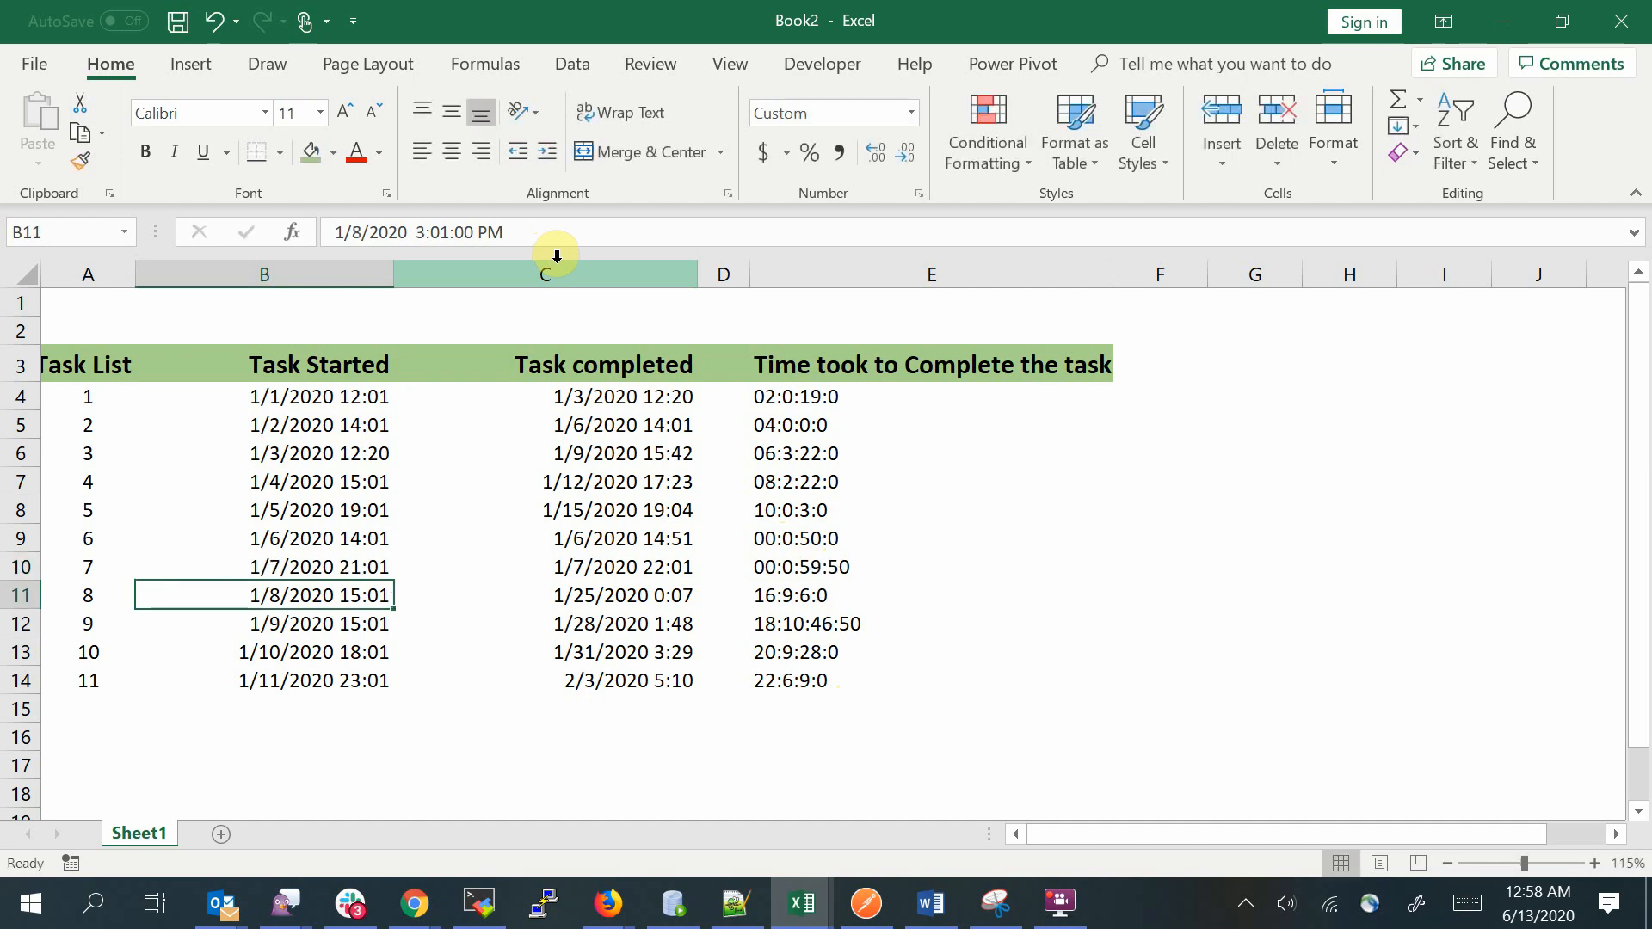
left_click(810, 564)
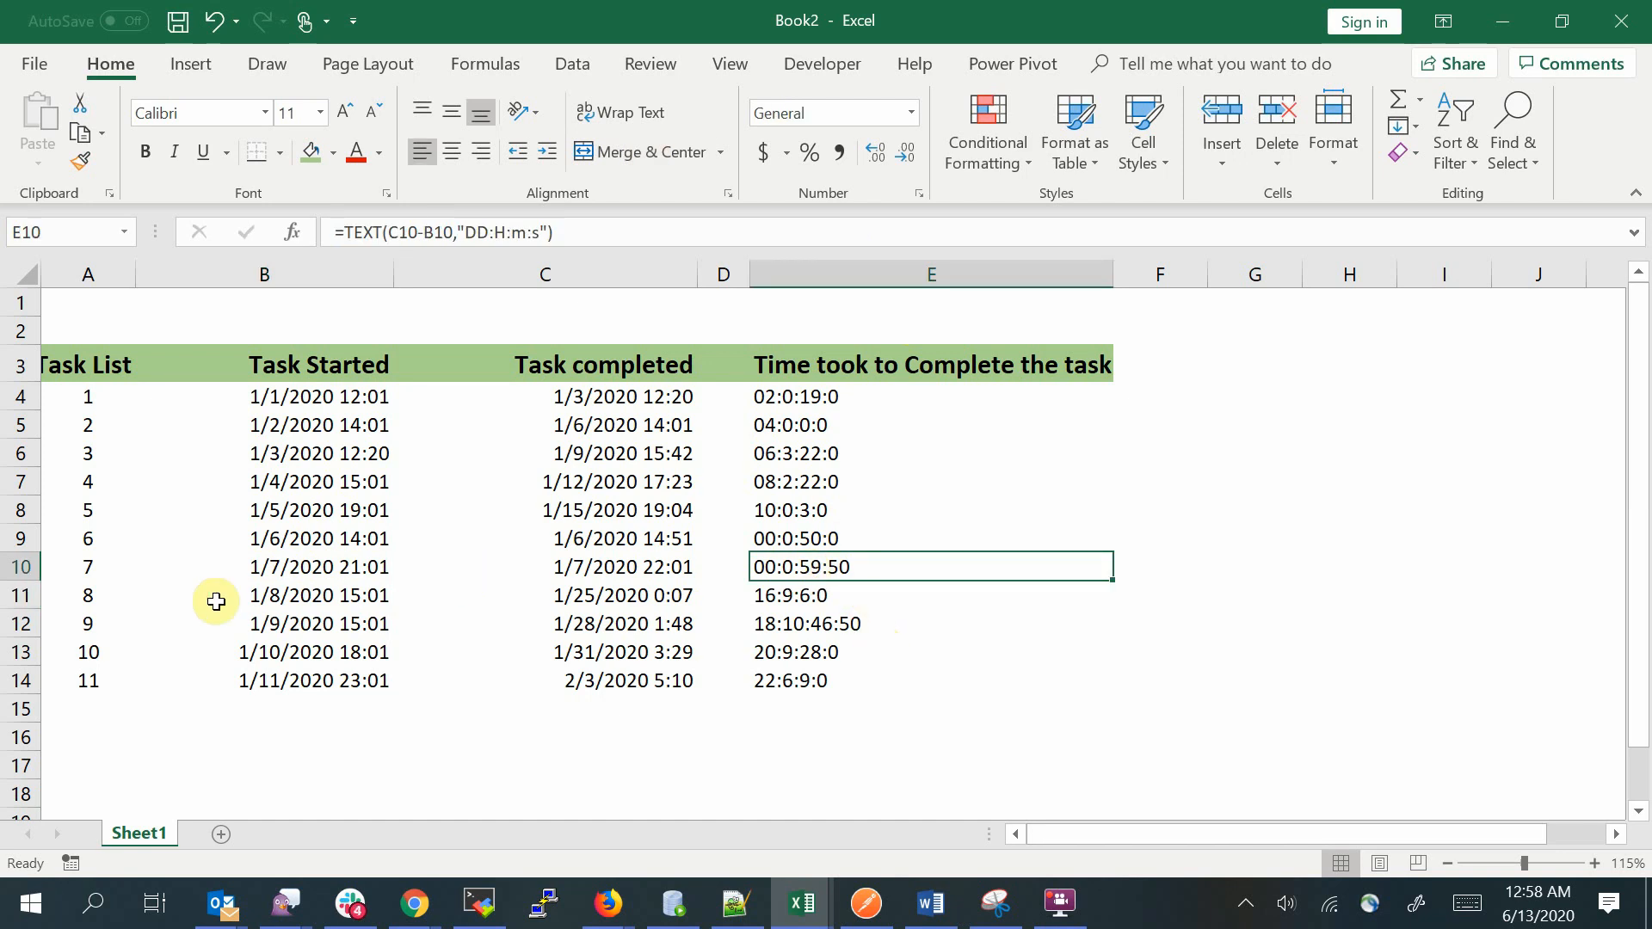
left_click(114, 567)
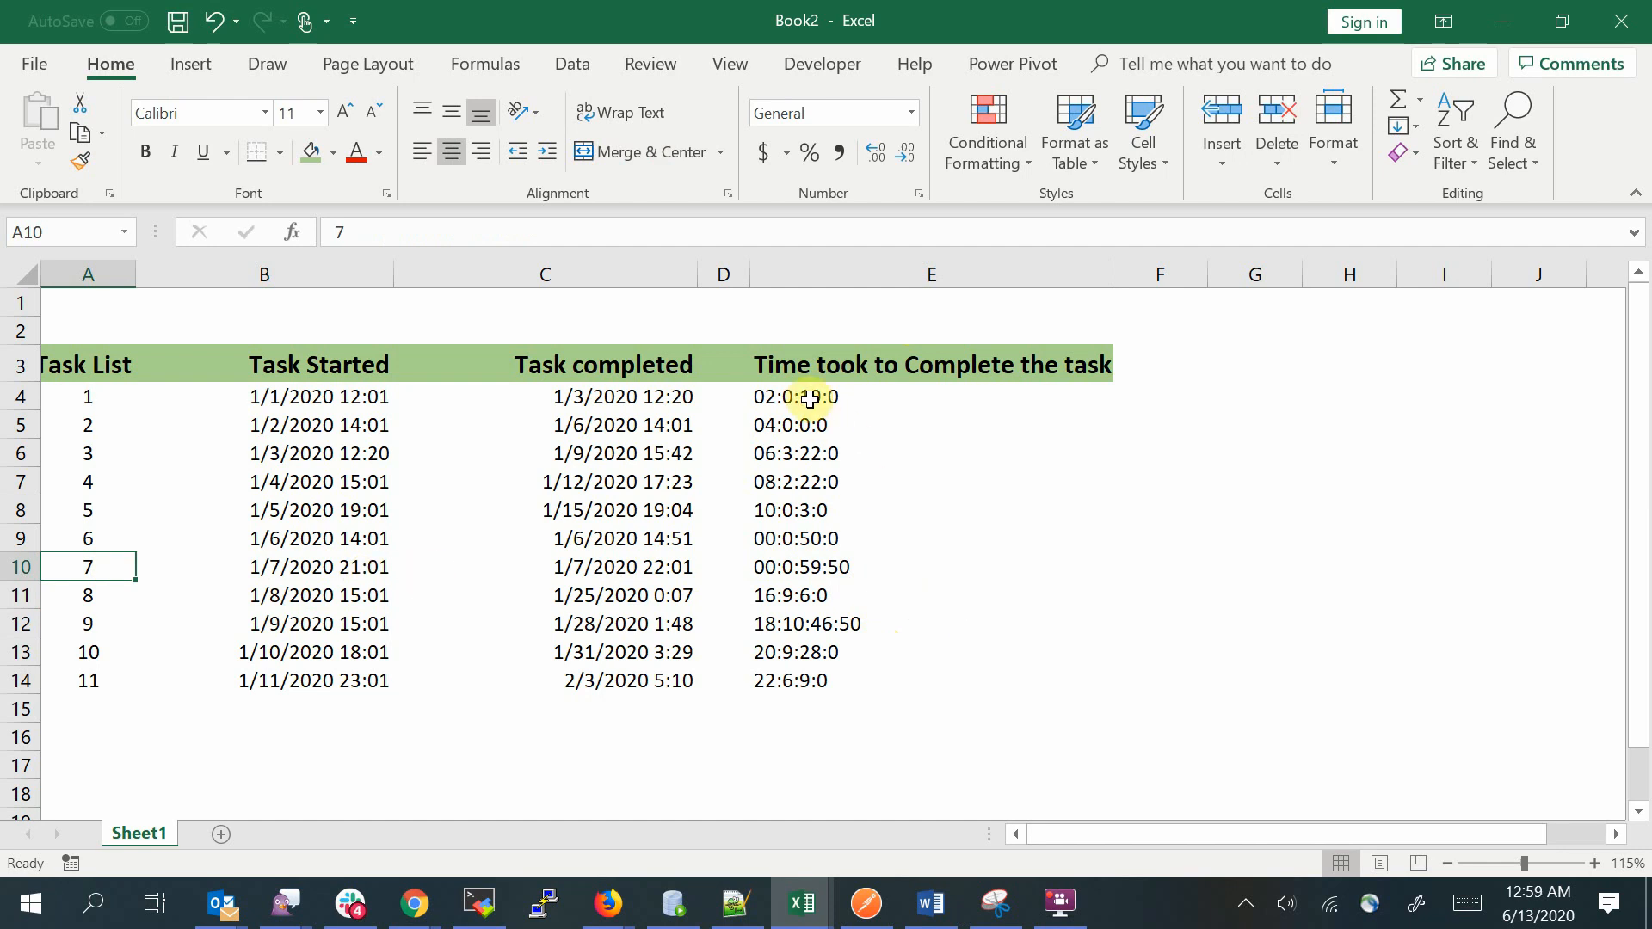
Hide column E with the finished elapsed times and widen column F to roughly twice its width
right_click(916, 275)
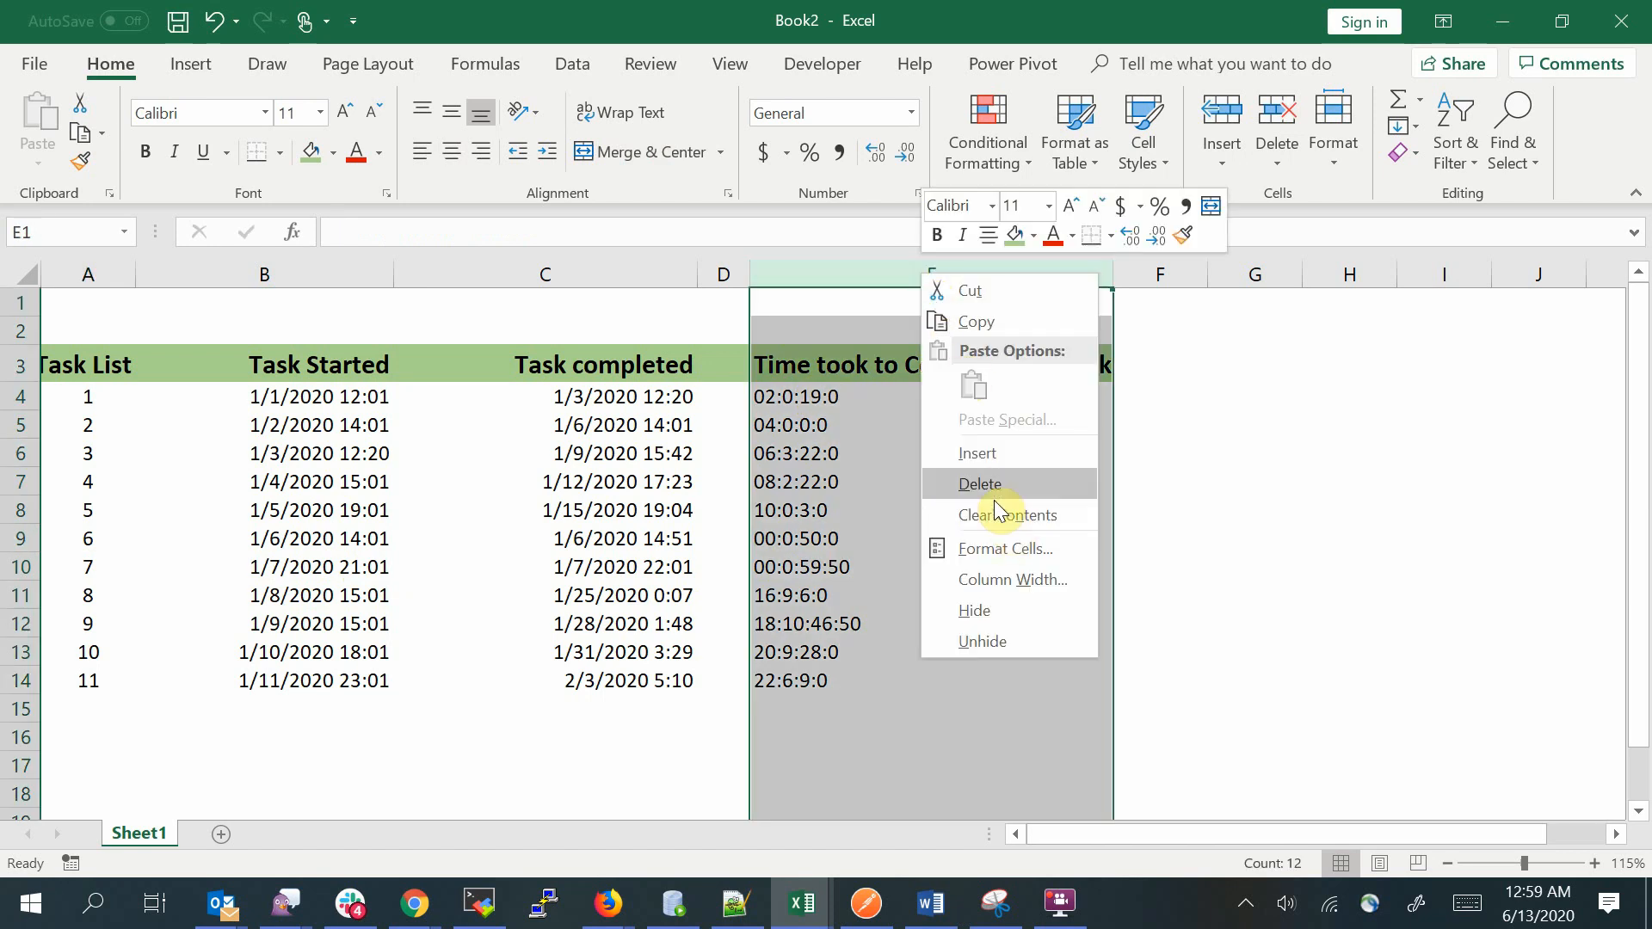
left_click(989, 609)
left_click(792, 362)
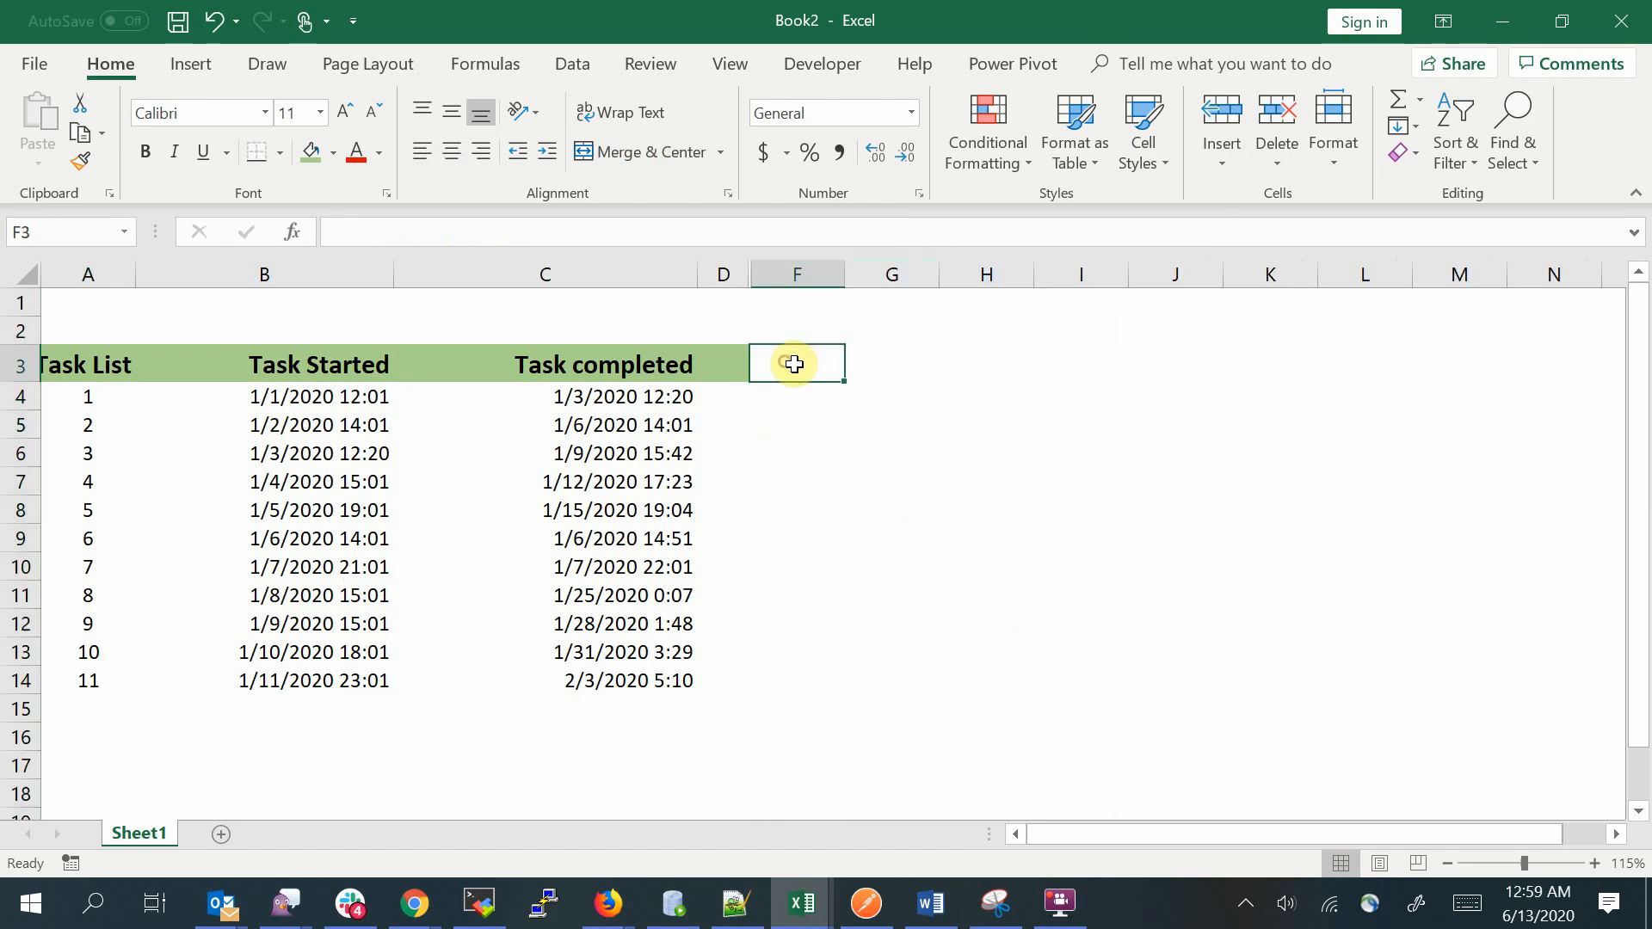
left_click_drag(844, 274, 961, 275)
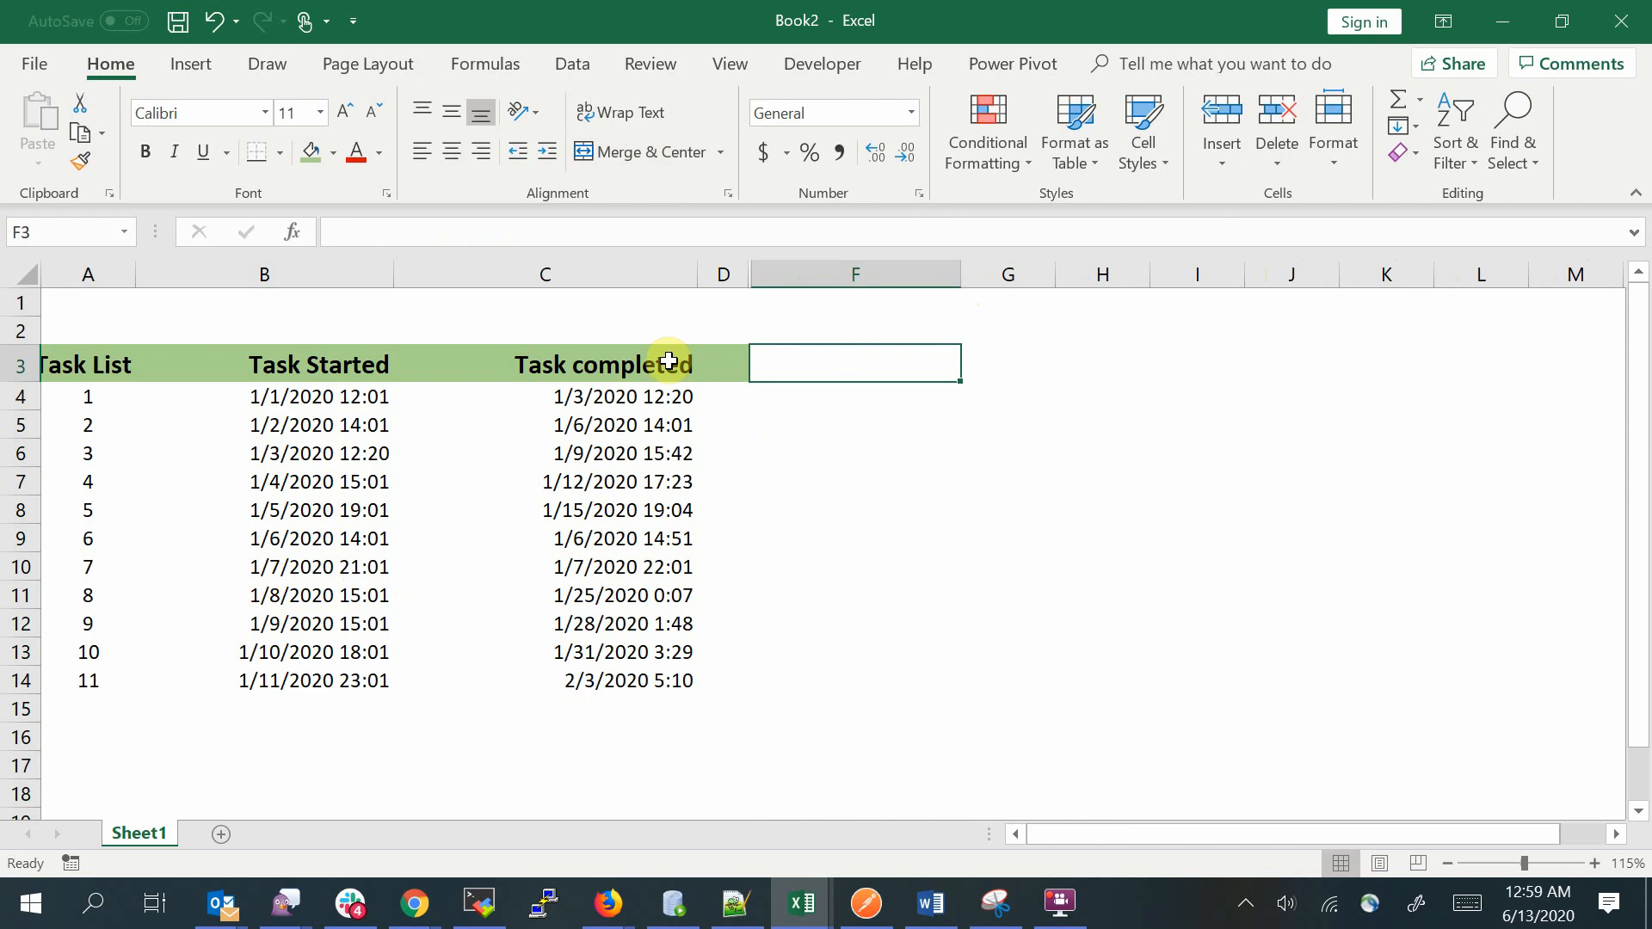
Enter the header "Total time it took" in F3 and widen column F slightly beyond the header text
left_click(712, 361)
left_click(830, 368)
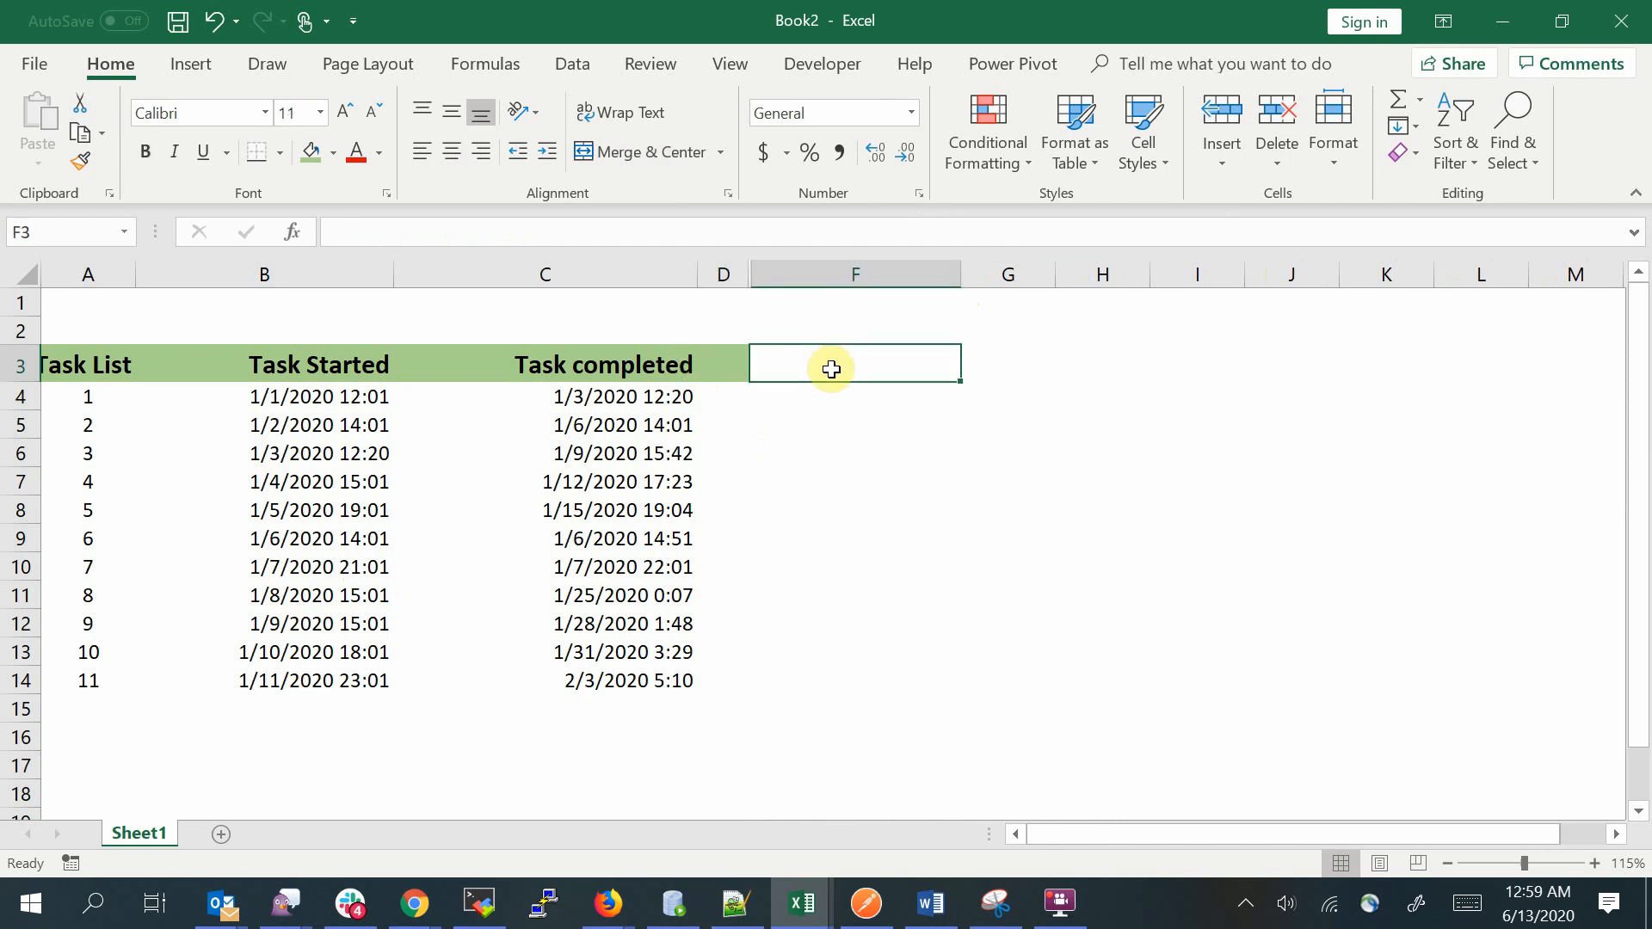
type("Tot")
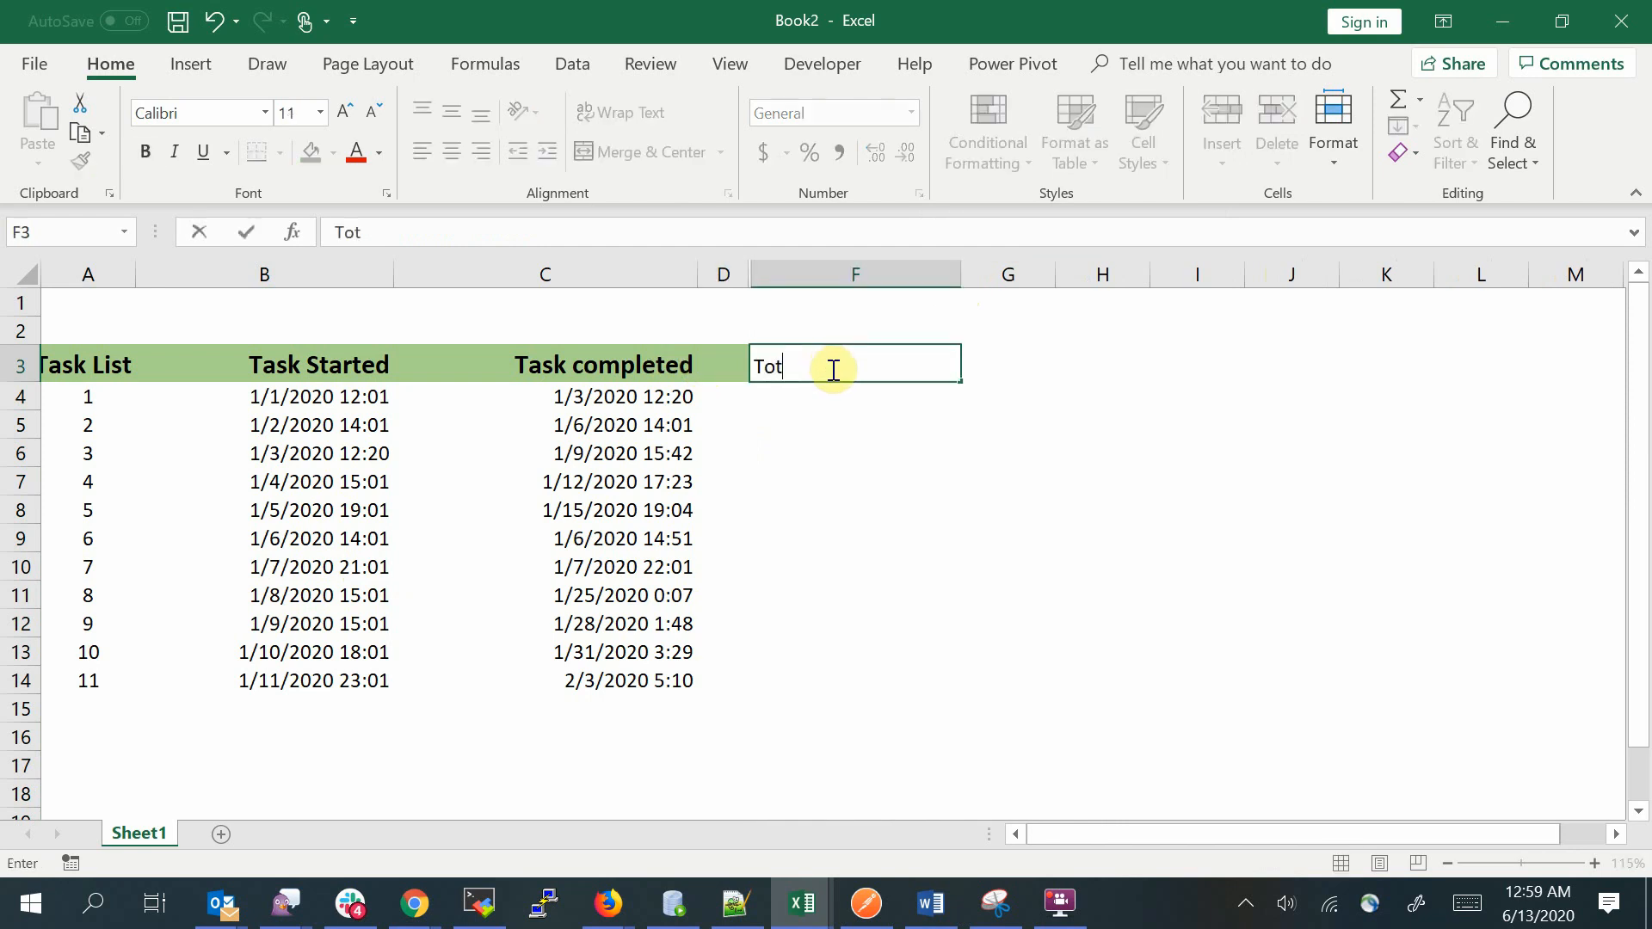
type("al time it took")
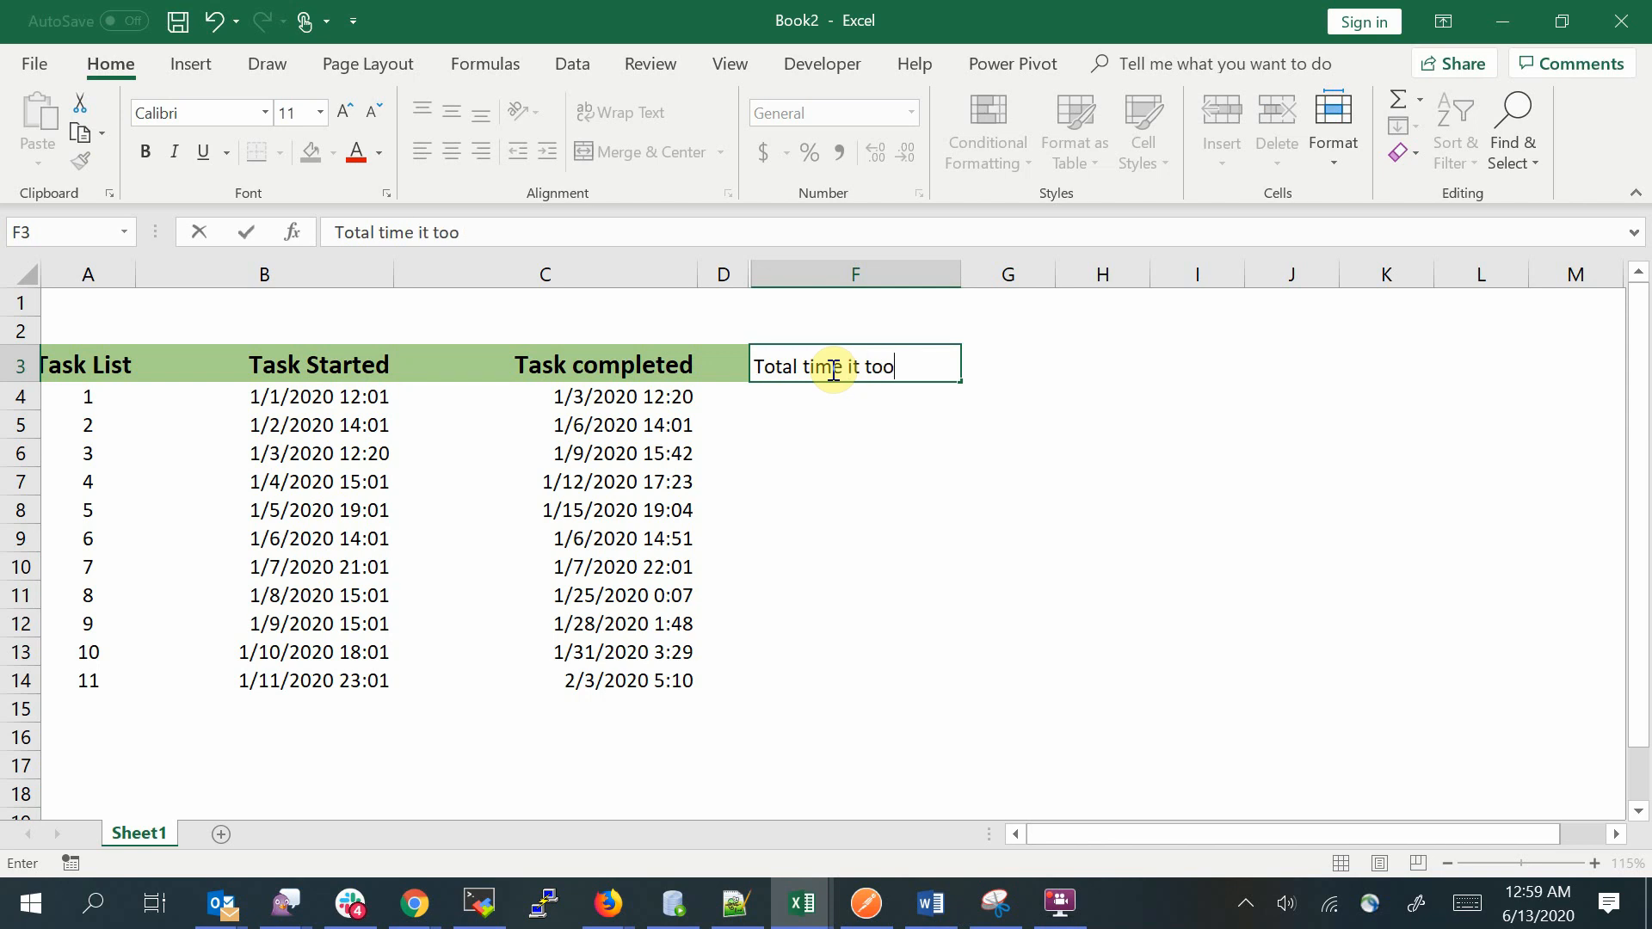
key("Return")
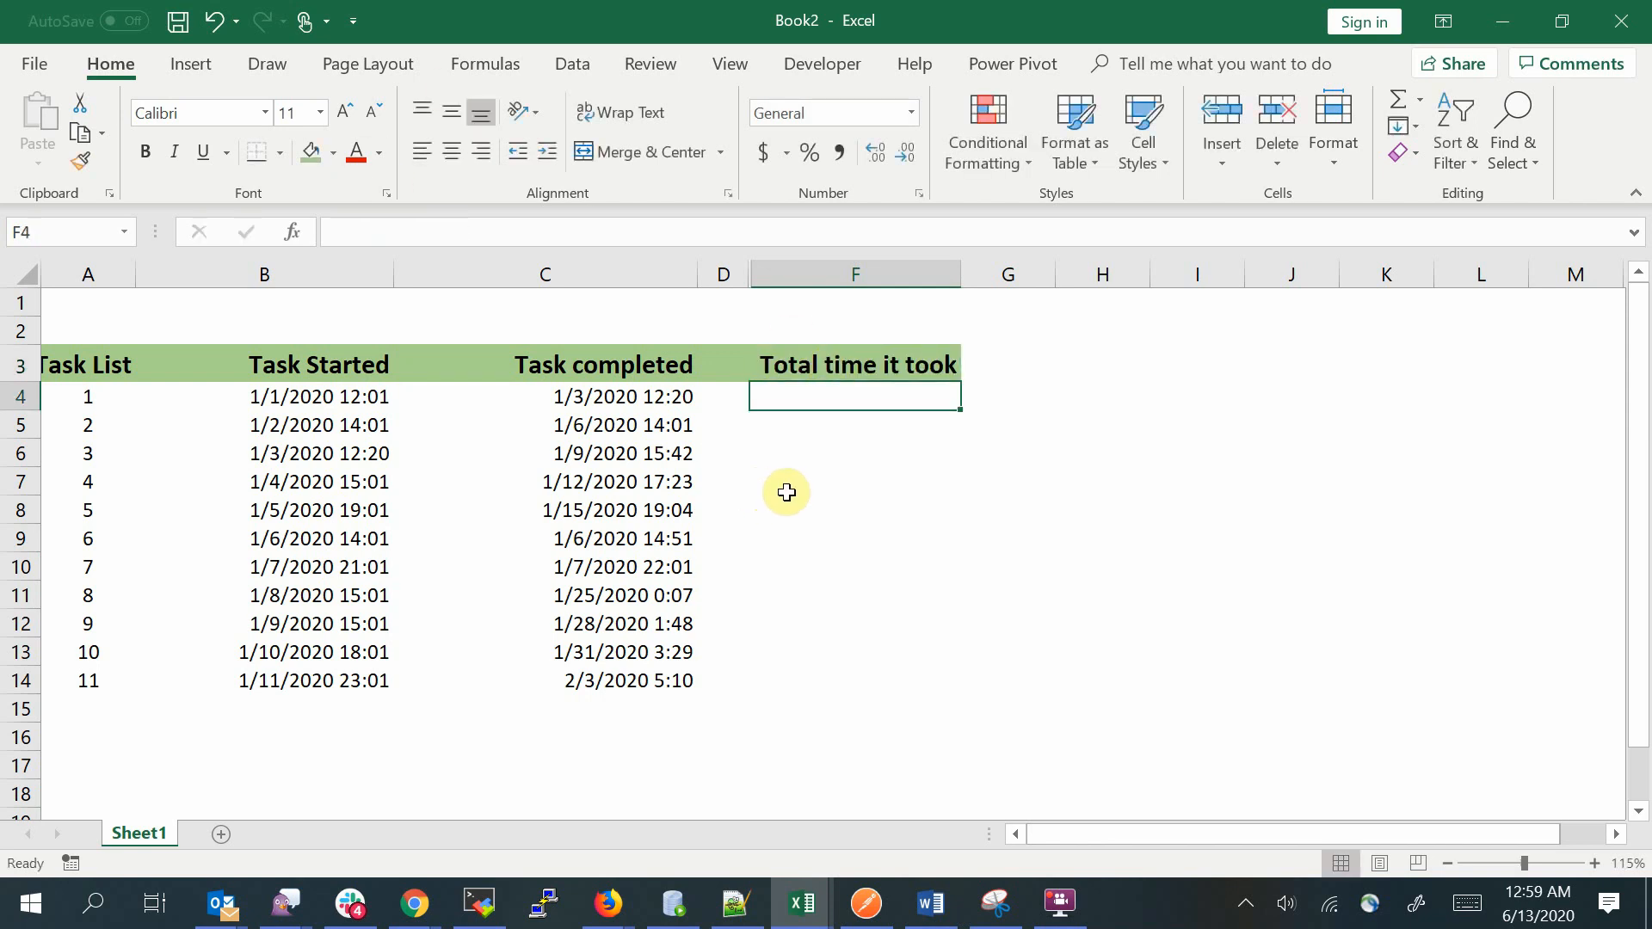
left_click_drag(962, 276, 1008, 296)
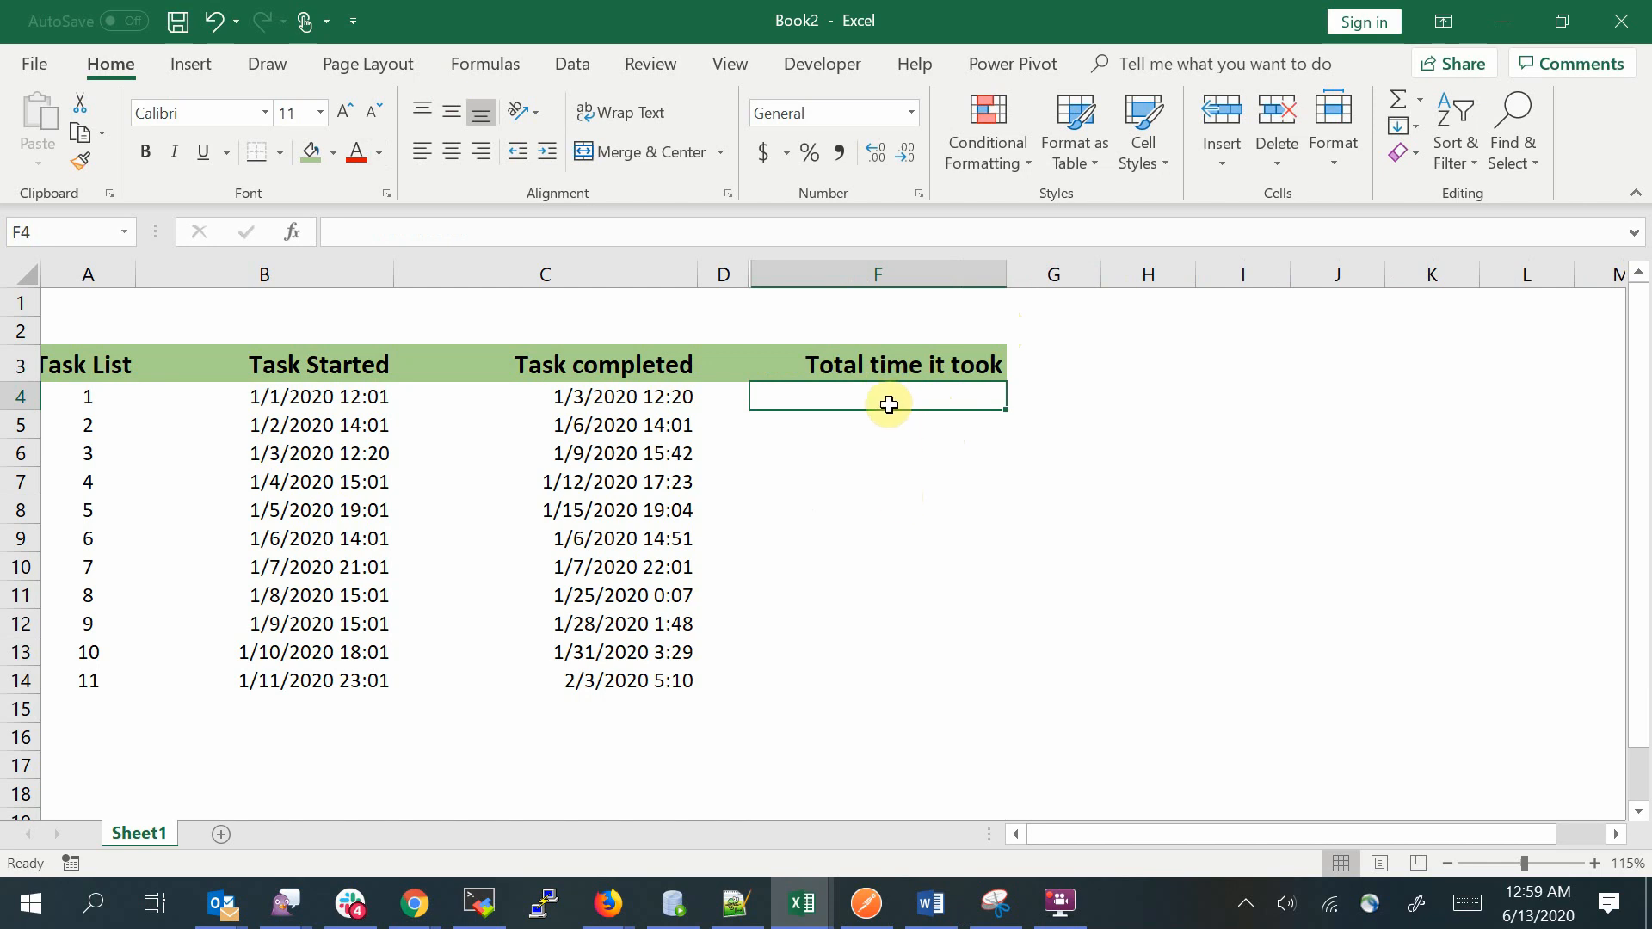
Insert the TEXT function from the Text category into F4, keeping row 4's date-time cells uncovered
left_click(191, 68)
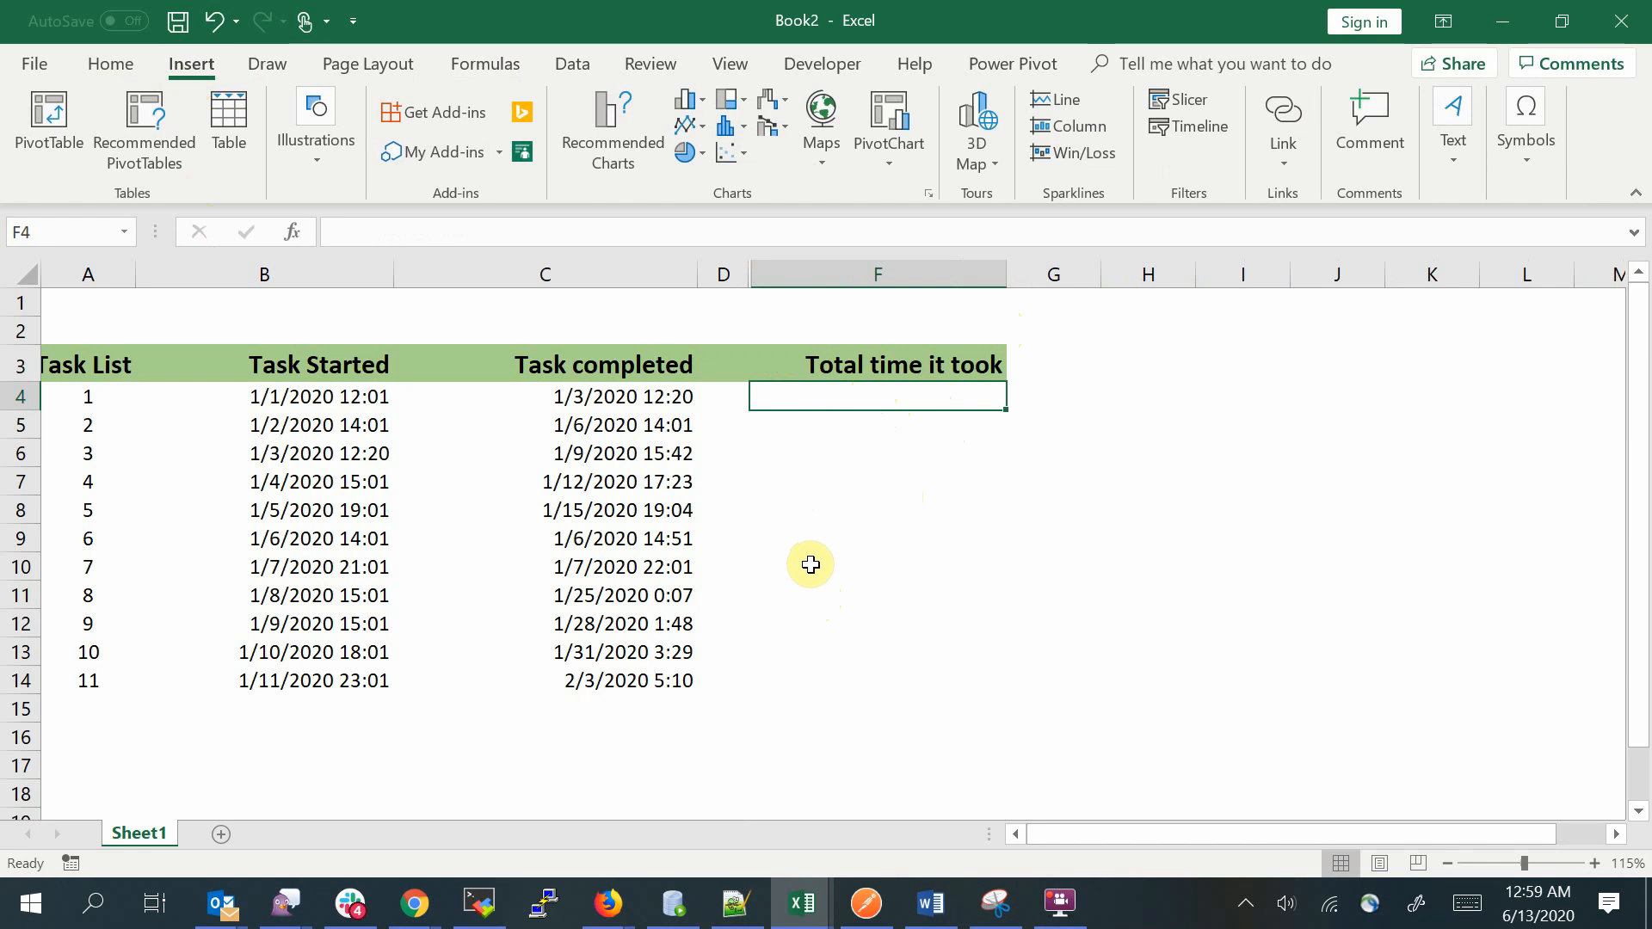
left_click(495, 67)
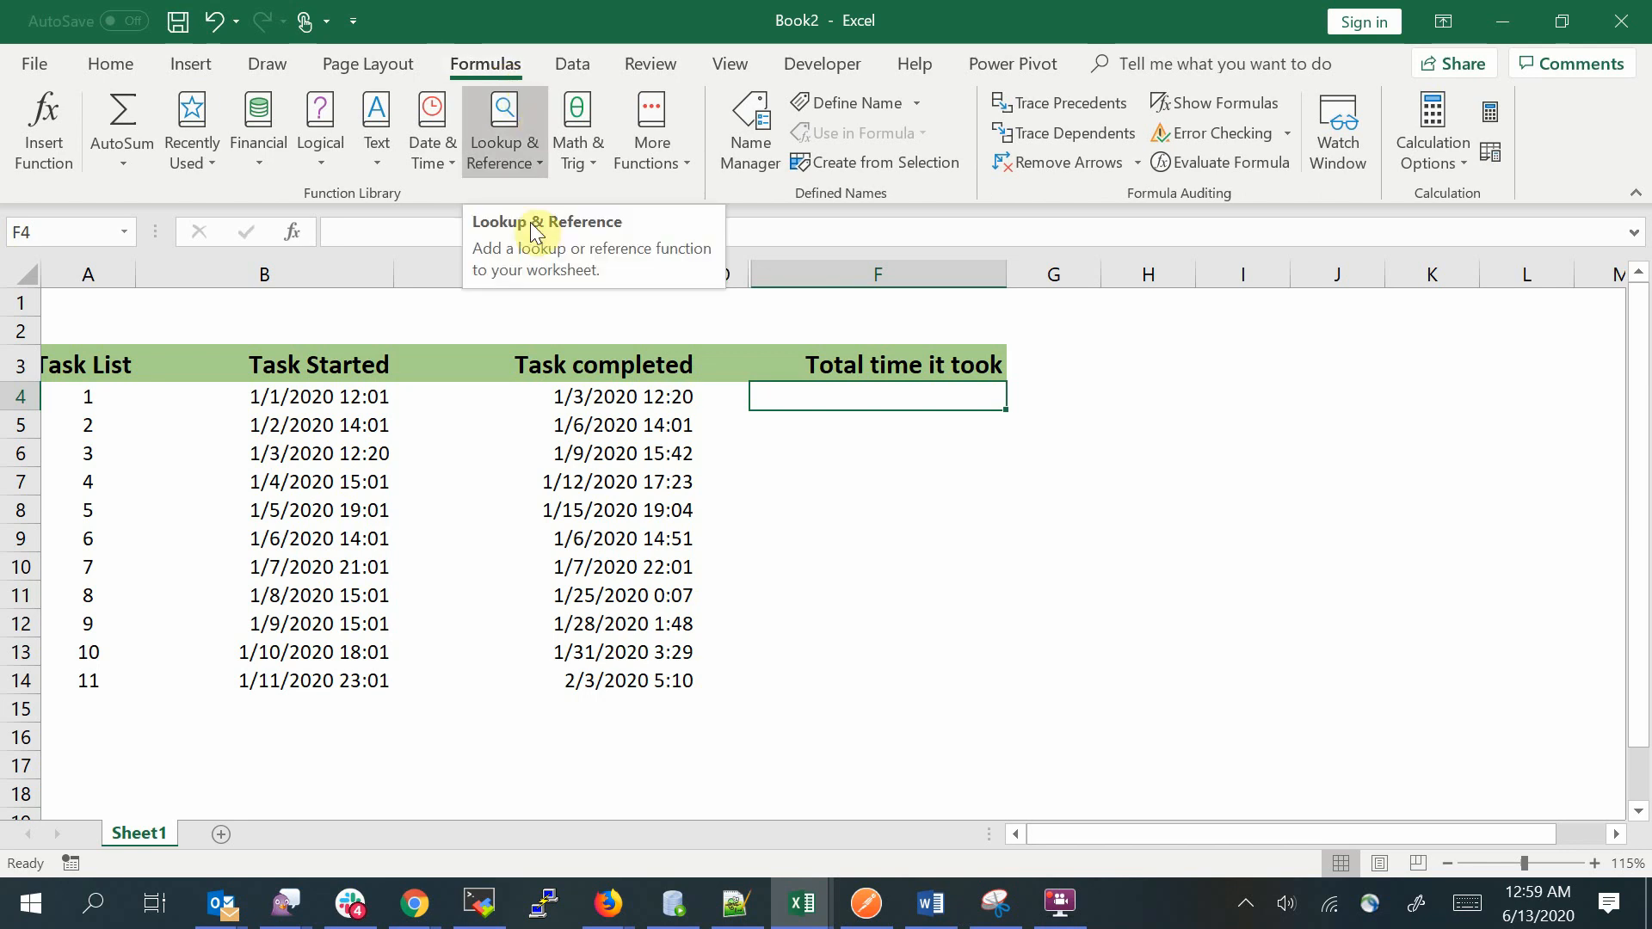
left_click(52, 152)
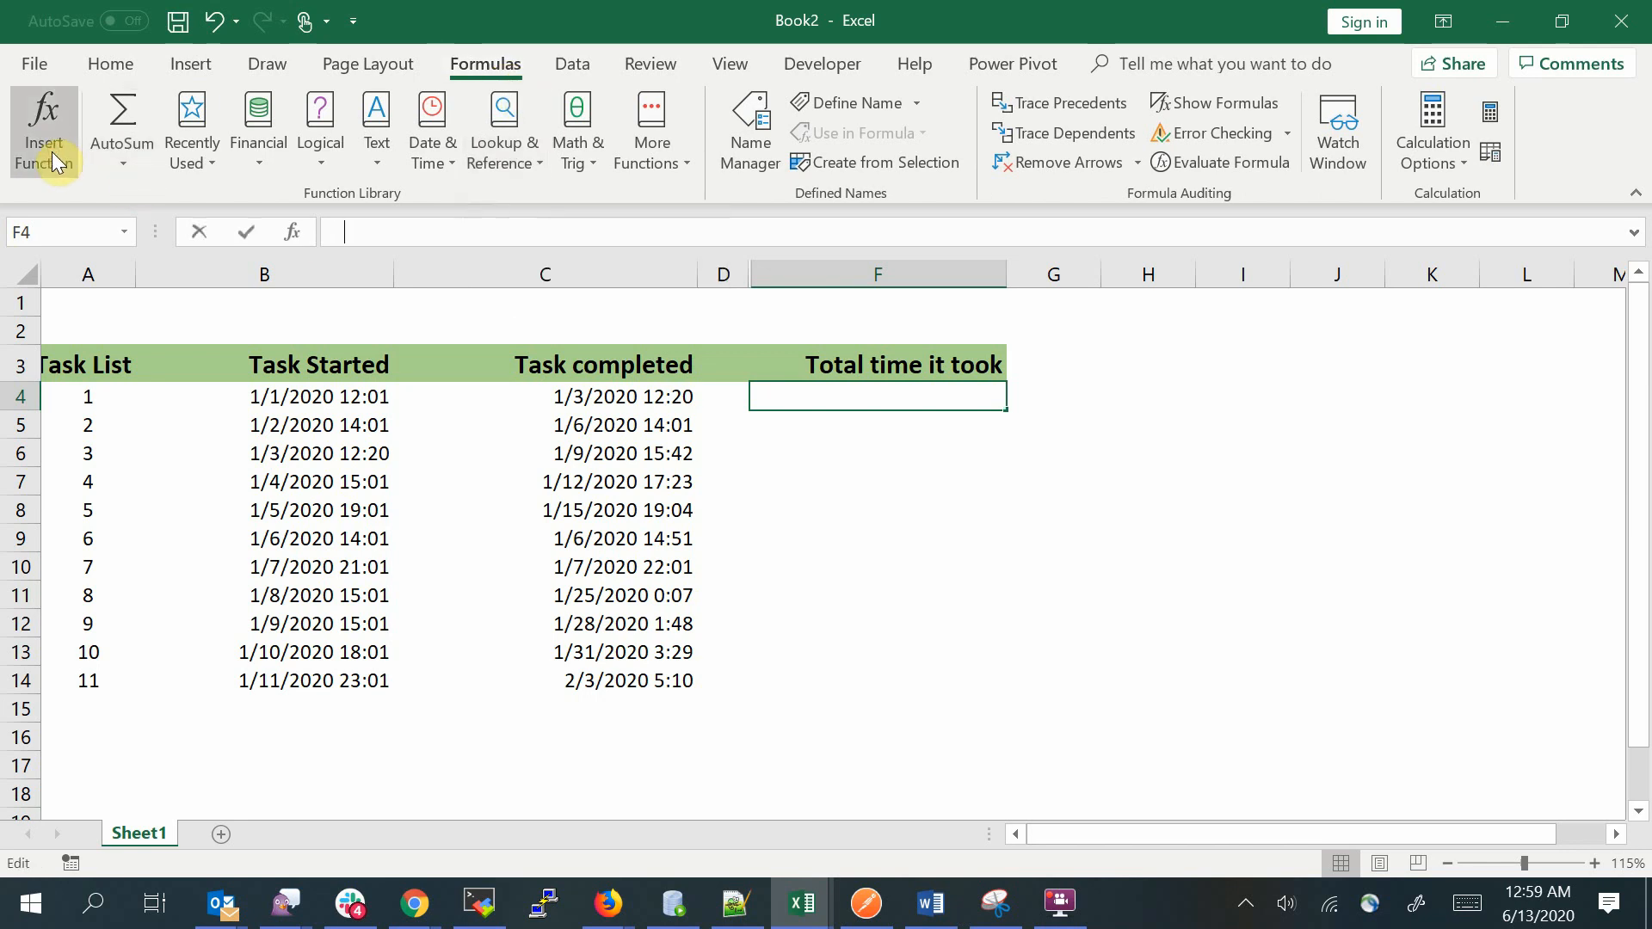
left_click(721, 506)
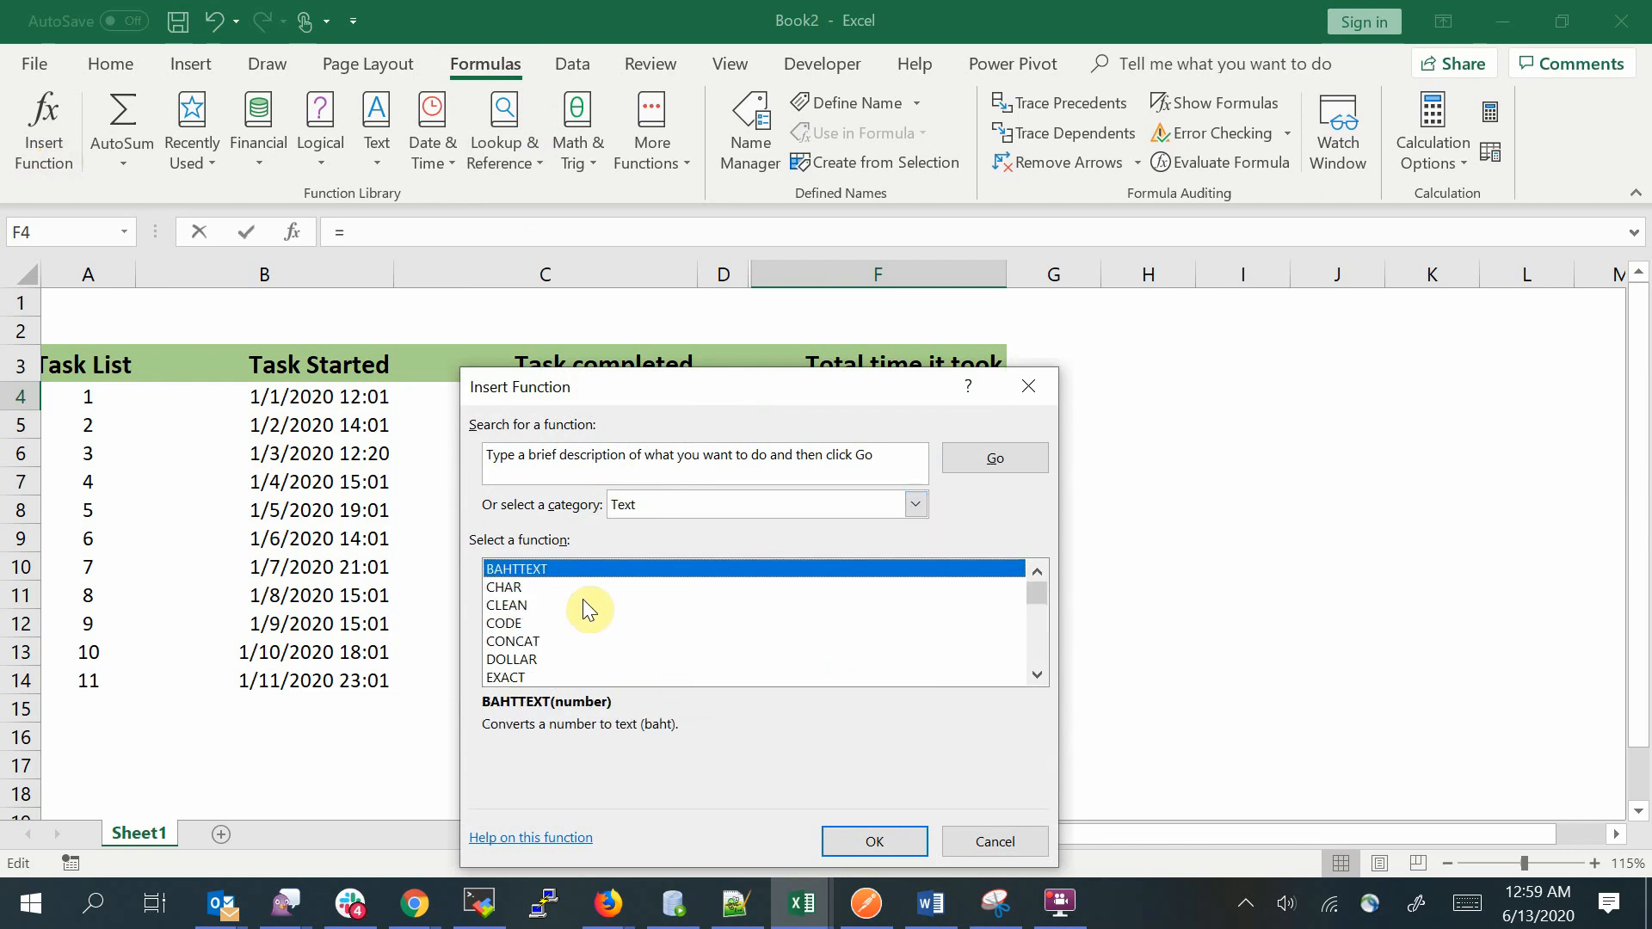
left_click(721, 623)
scroll(725, 627, "down", 2)
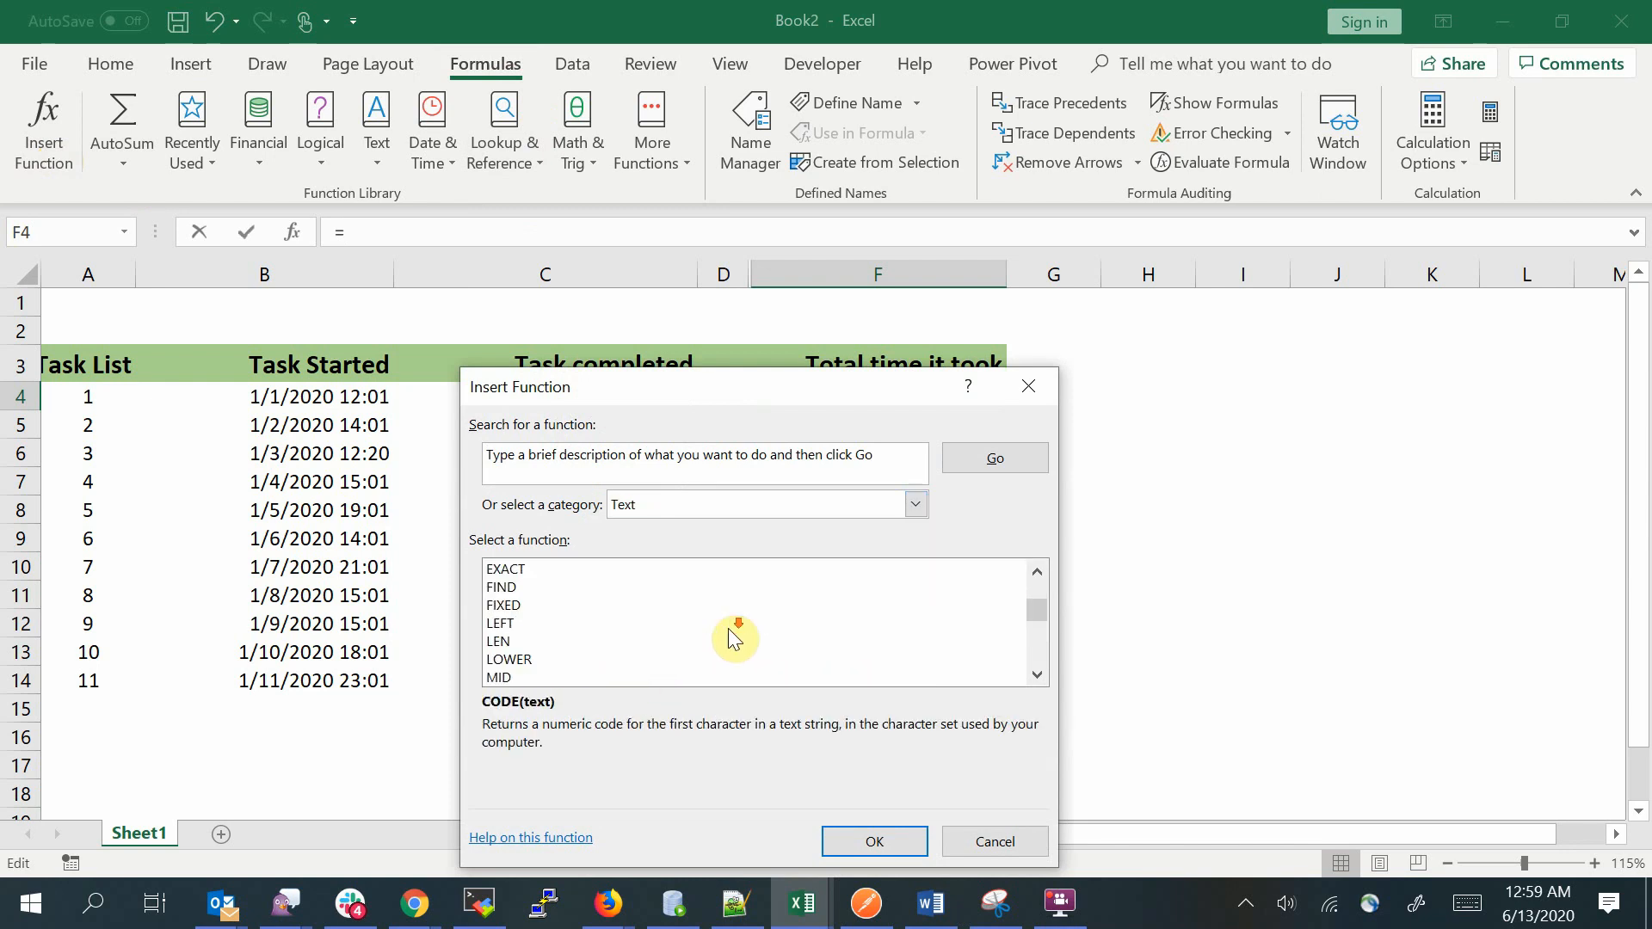
scroll(733, 639, "down", 1)
scroll(734, 635, "down", 3)
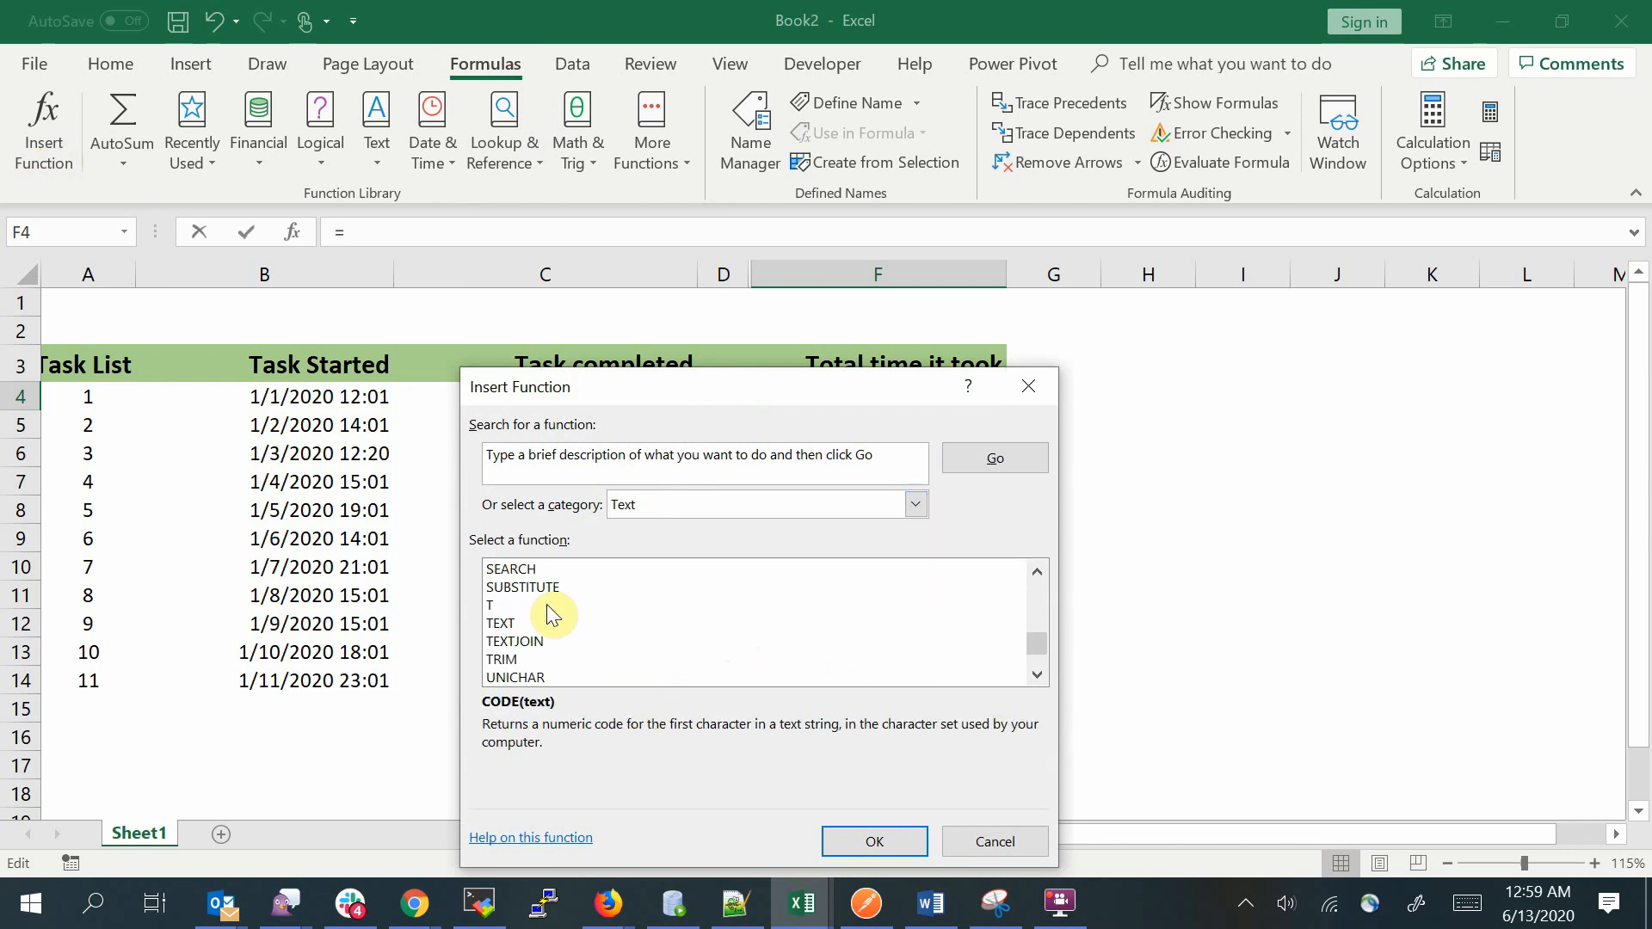
left_click(528, 621)
left_click_drag(612, 384, 690, 254)
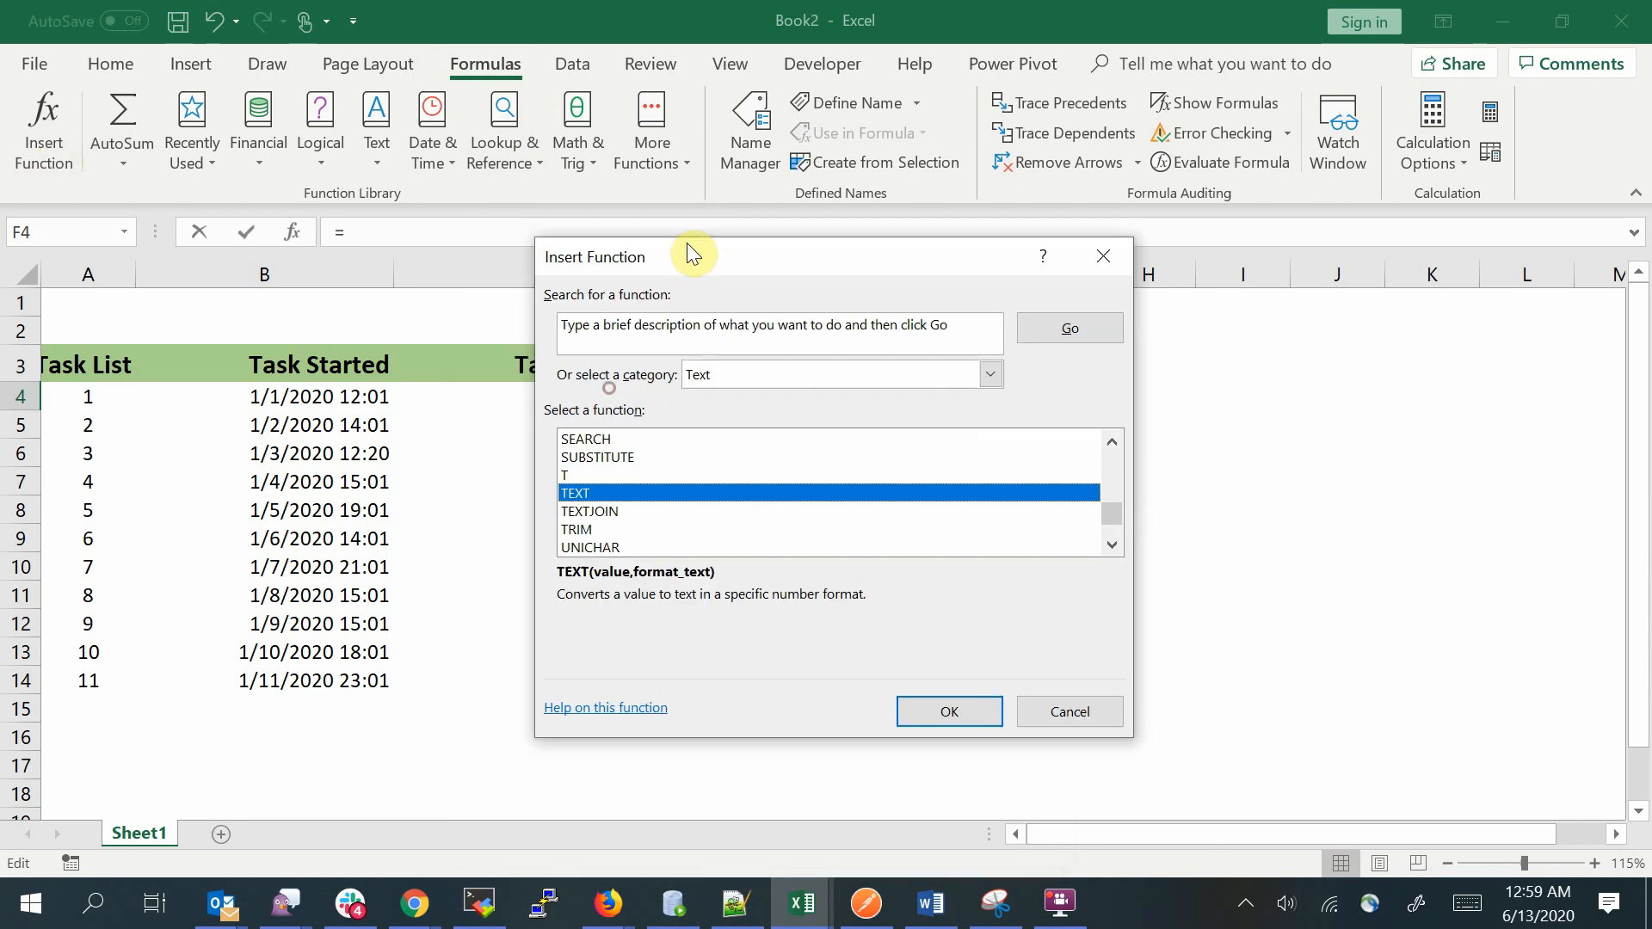
left_click(949, 711)
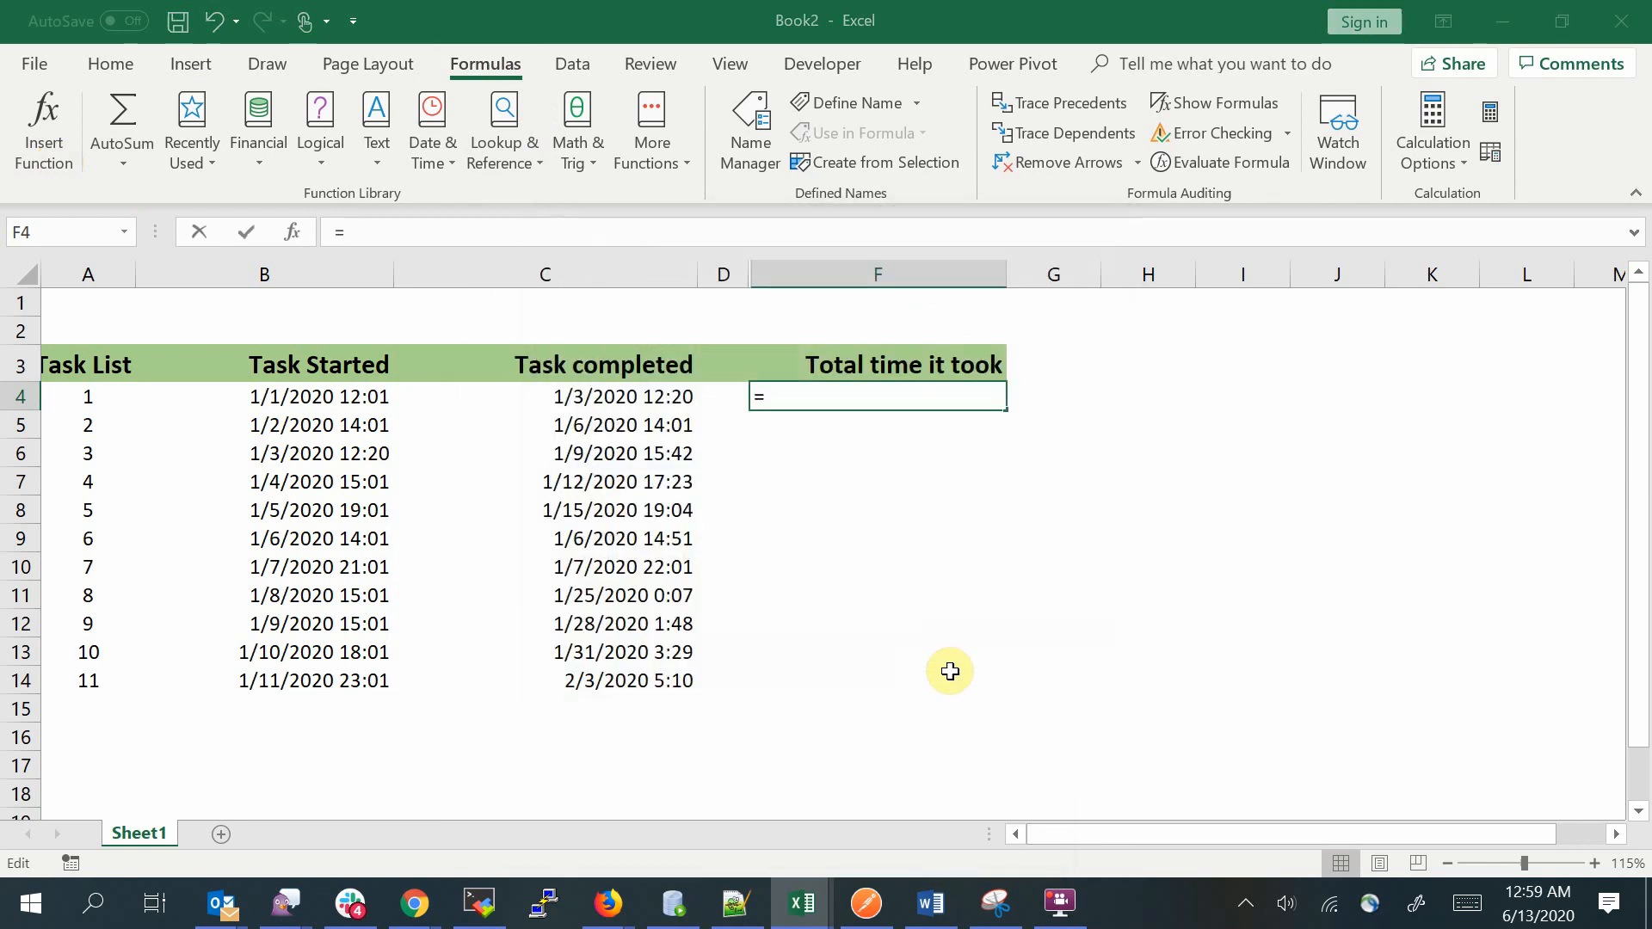
left_click_drag(611, 292, 650, 475)
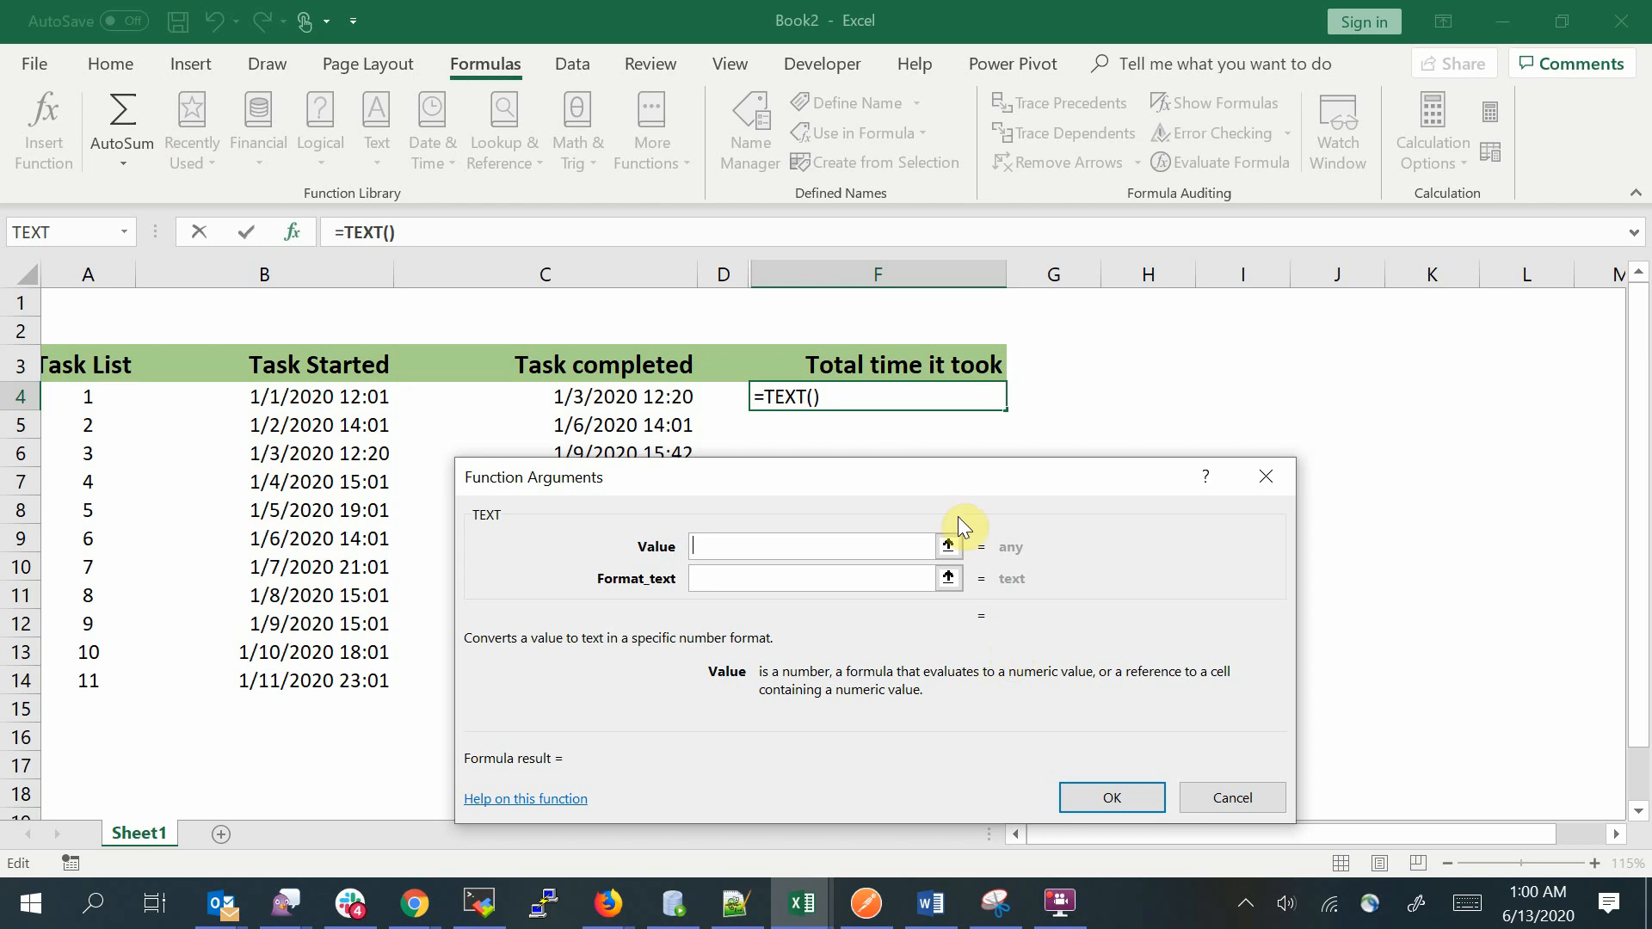
left_click_drag(833, 475, 842, 438)
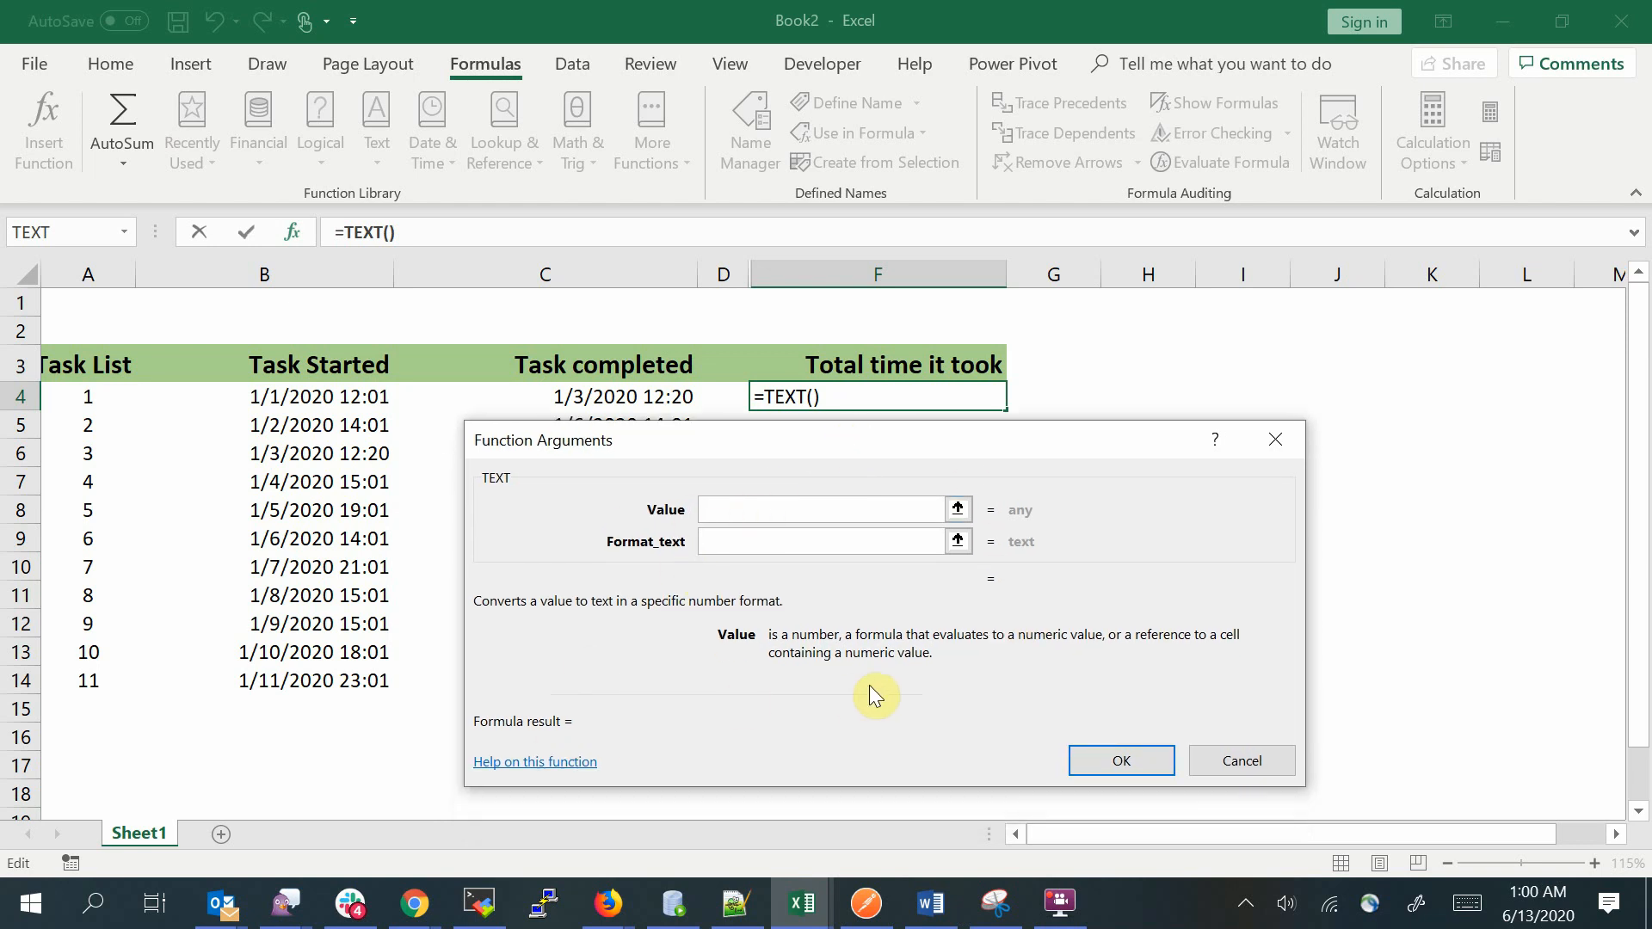
left_click(737, 508)
left_click_drag(694, 440, 653, 498)
left_click(590, 271)
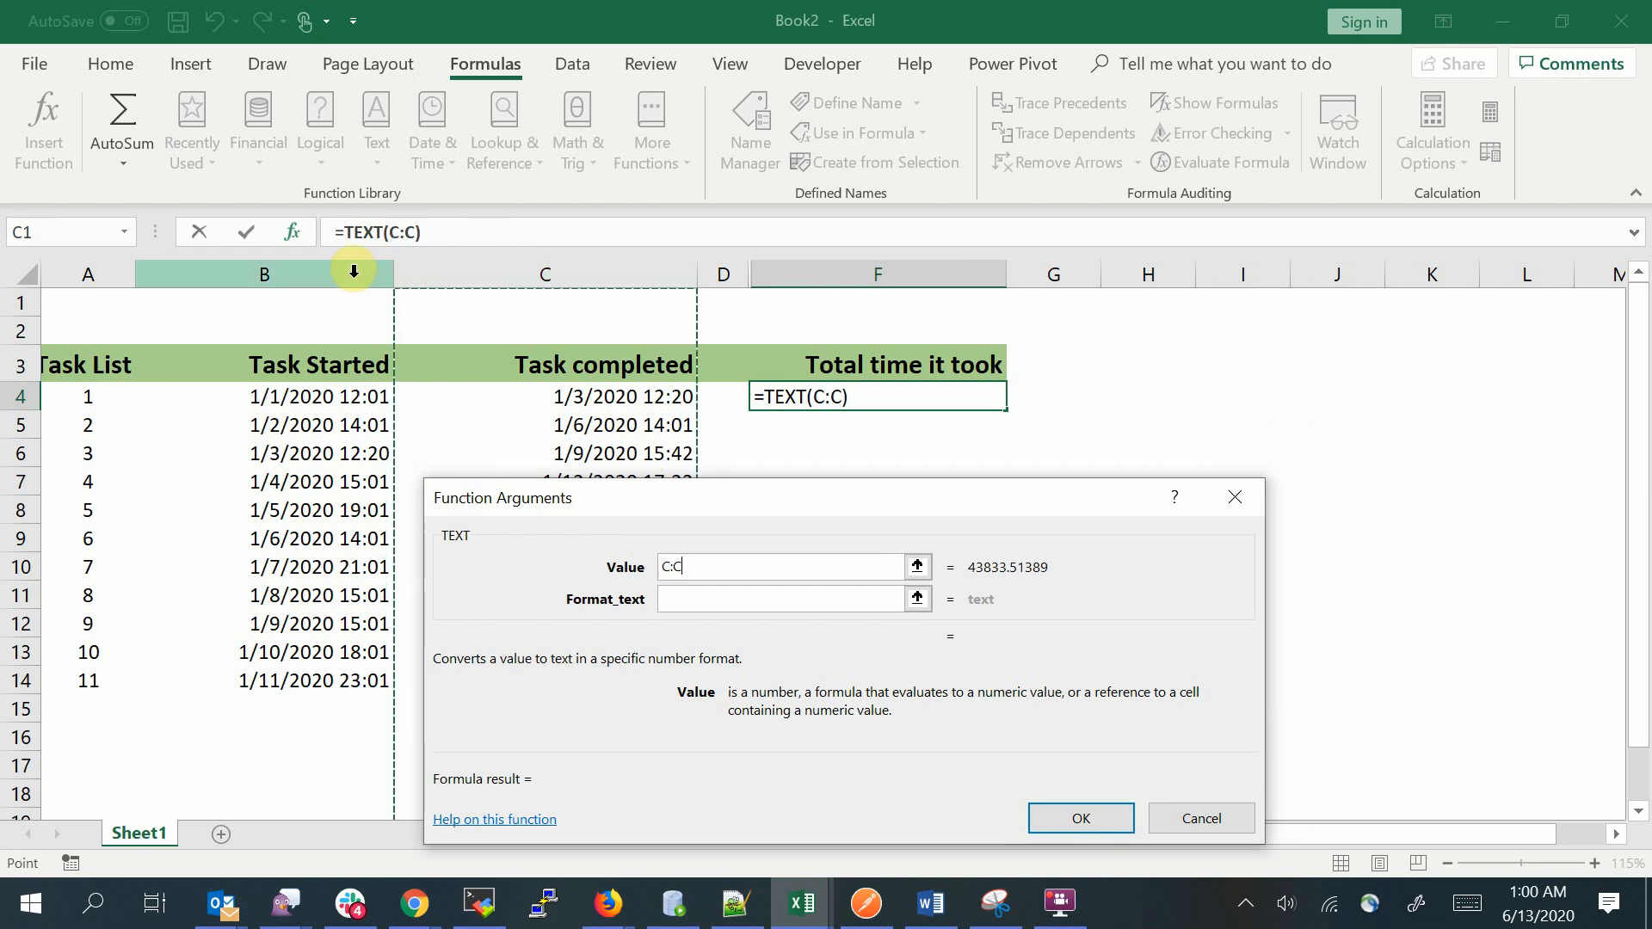
left_click_drag(708, 564, 583, 561)
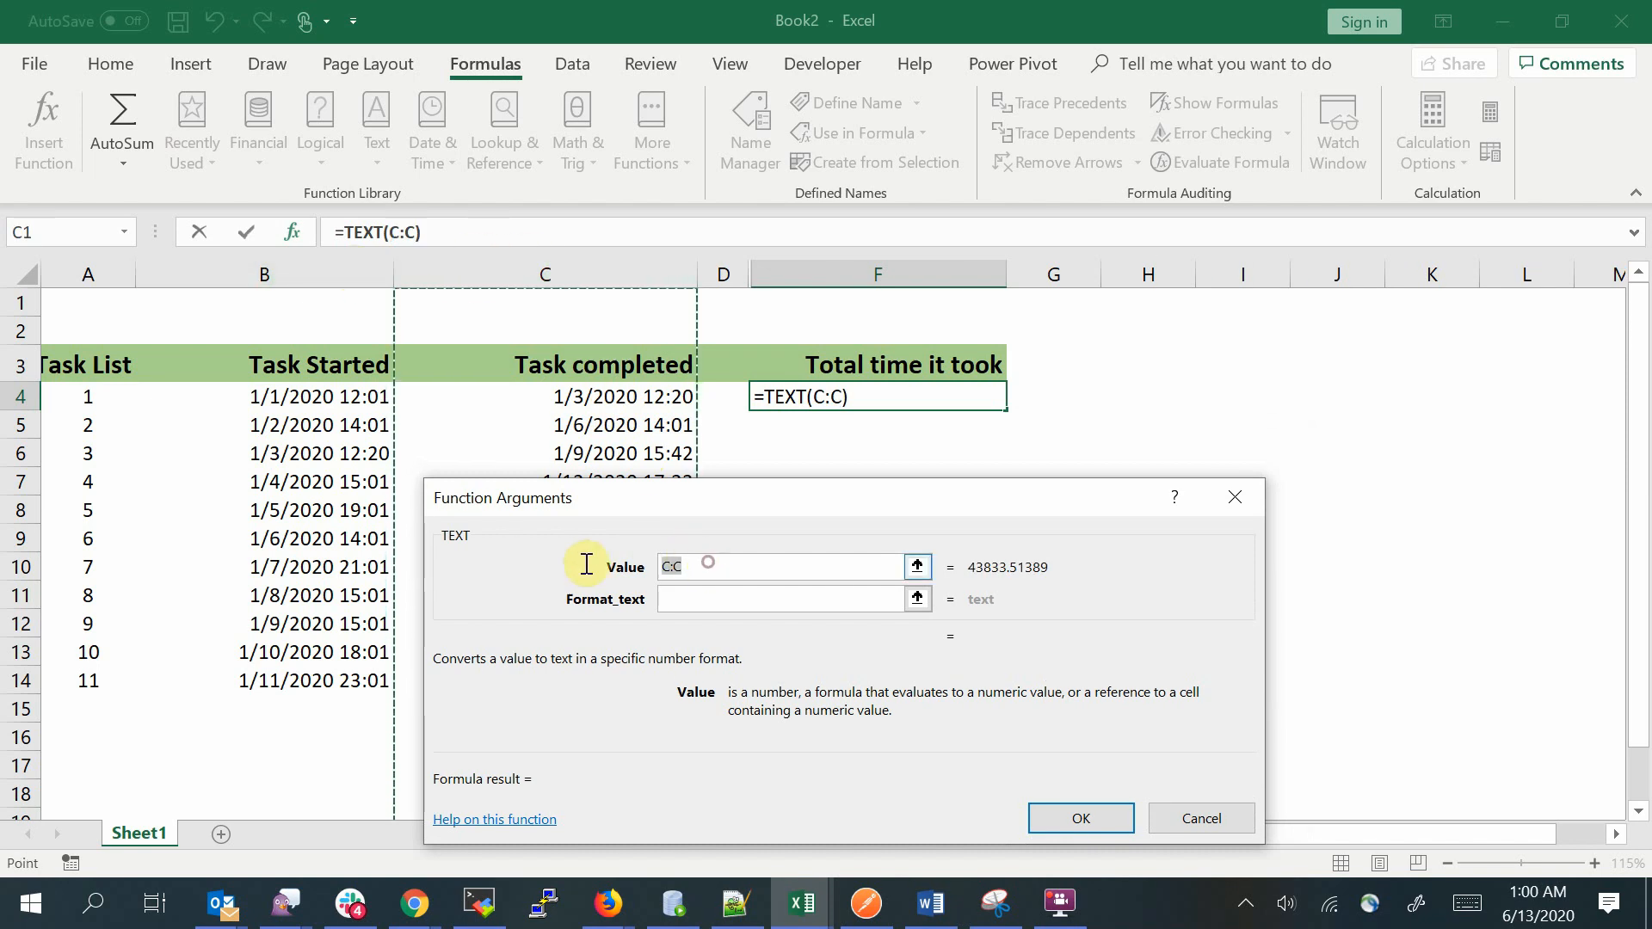
key("BackSpace")
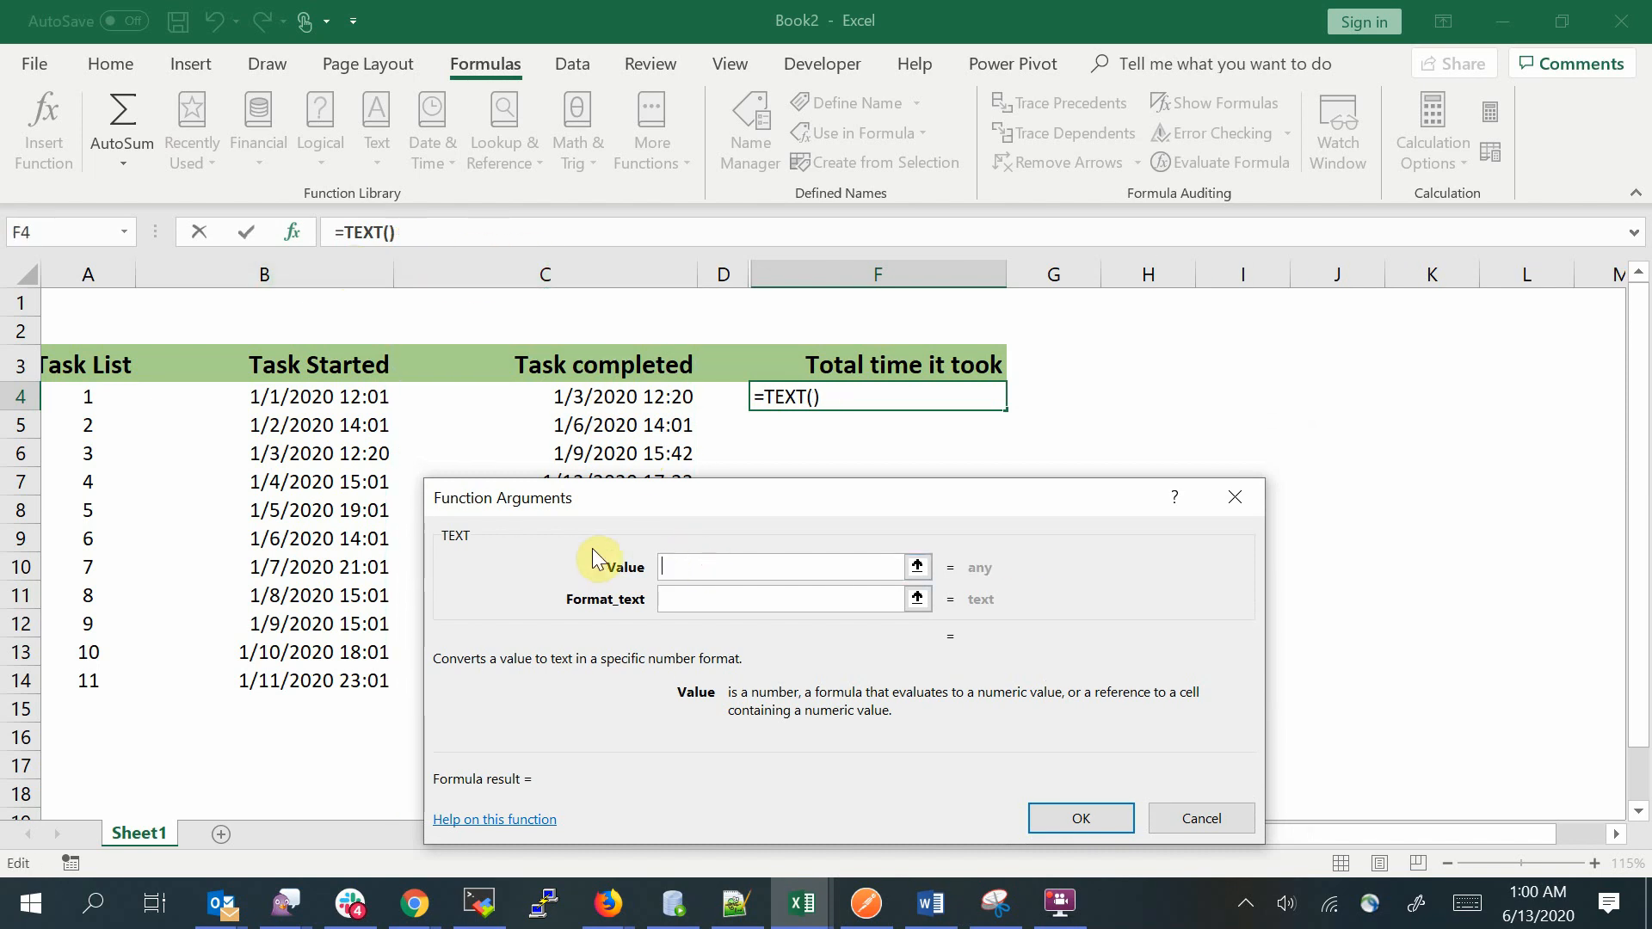
Set the TEXT function's Value argument to task 1's completion time minus its start time, C4-B4
left_click(605, 398)
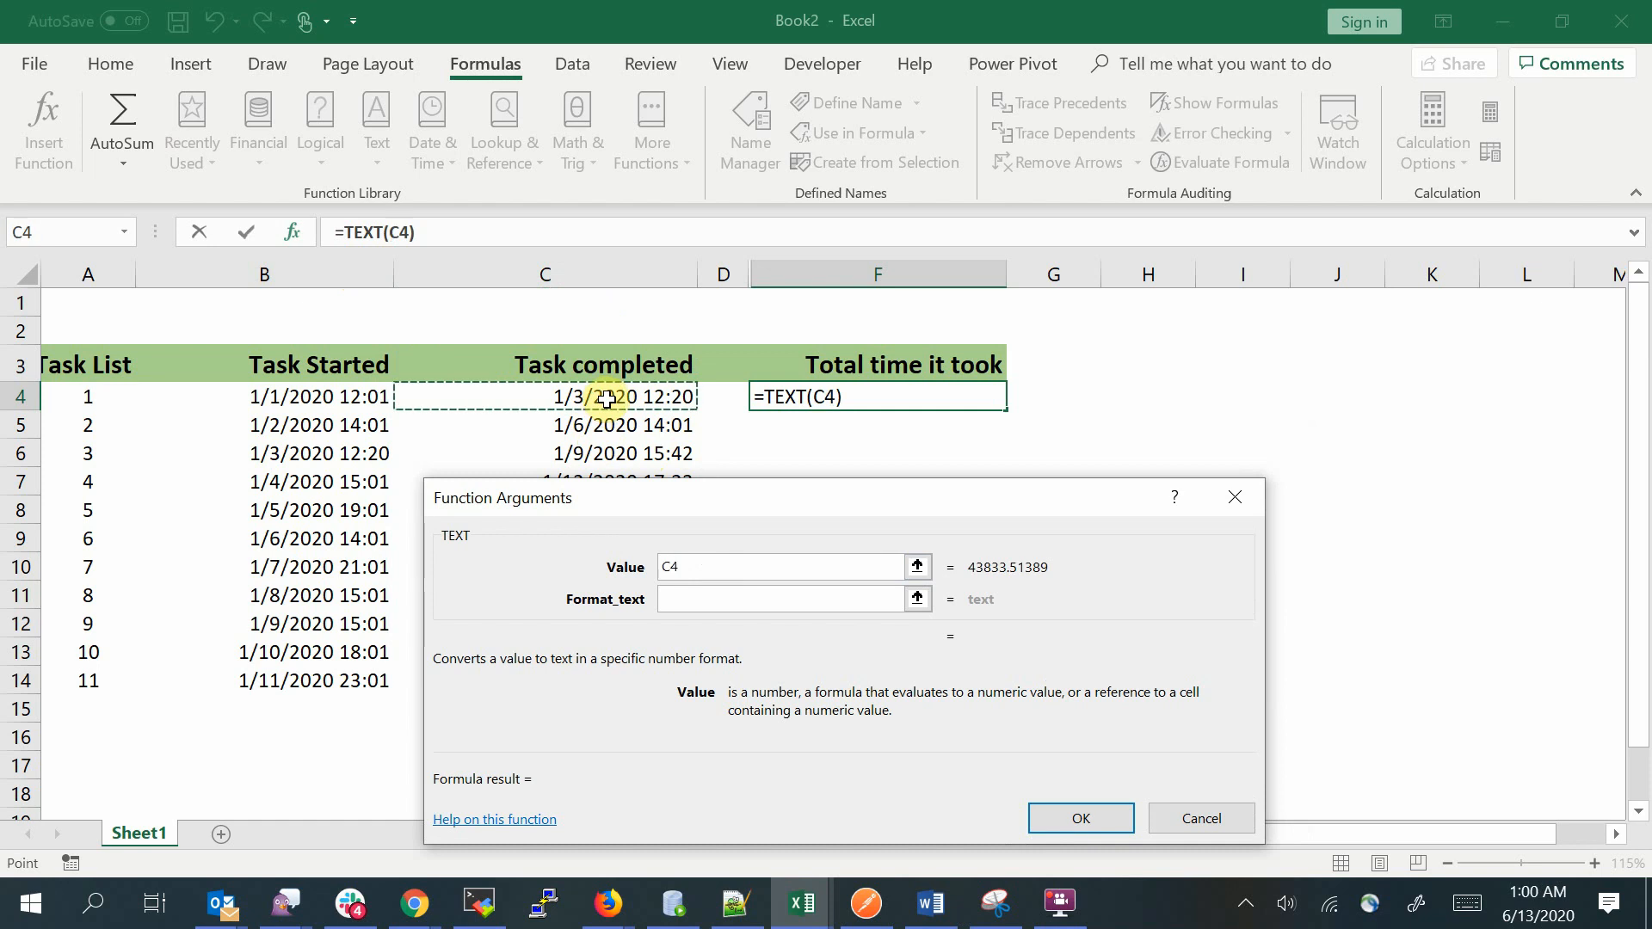
type("-")
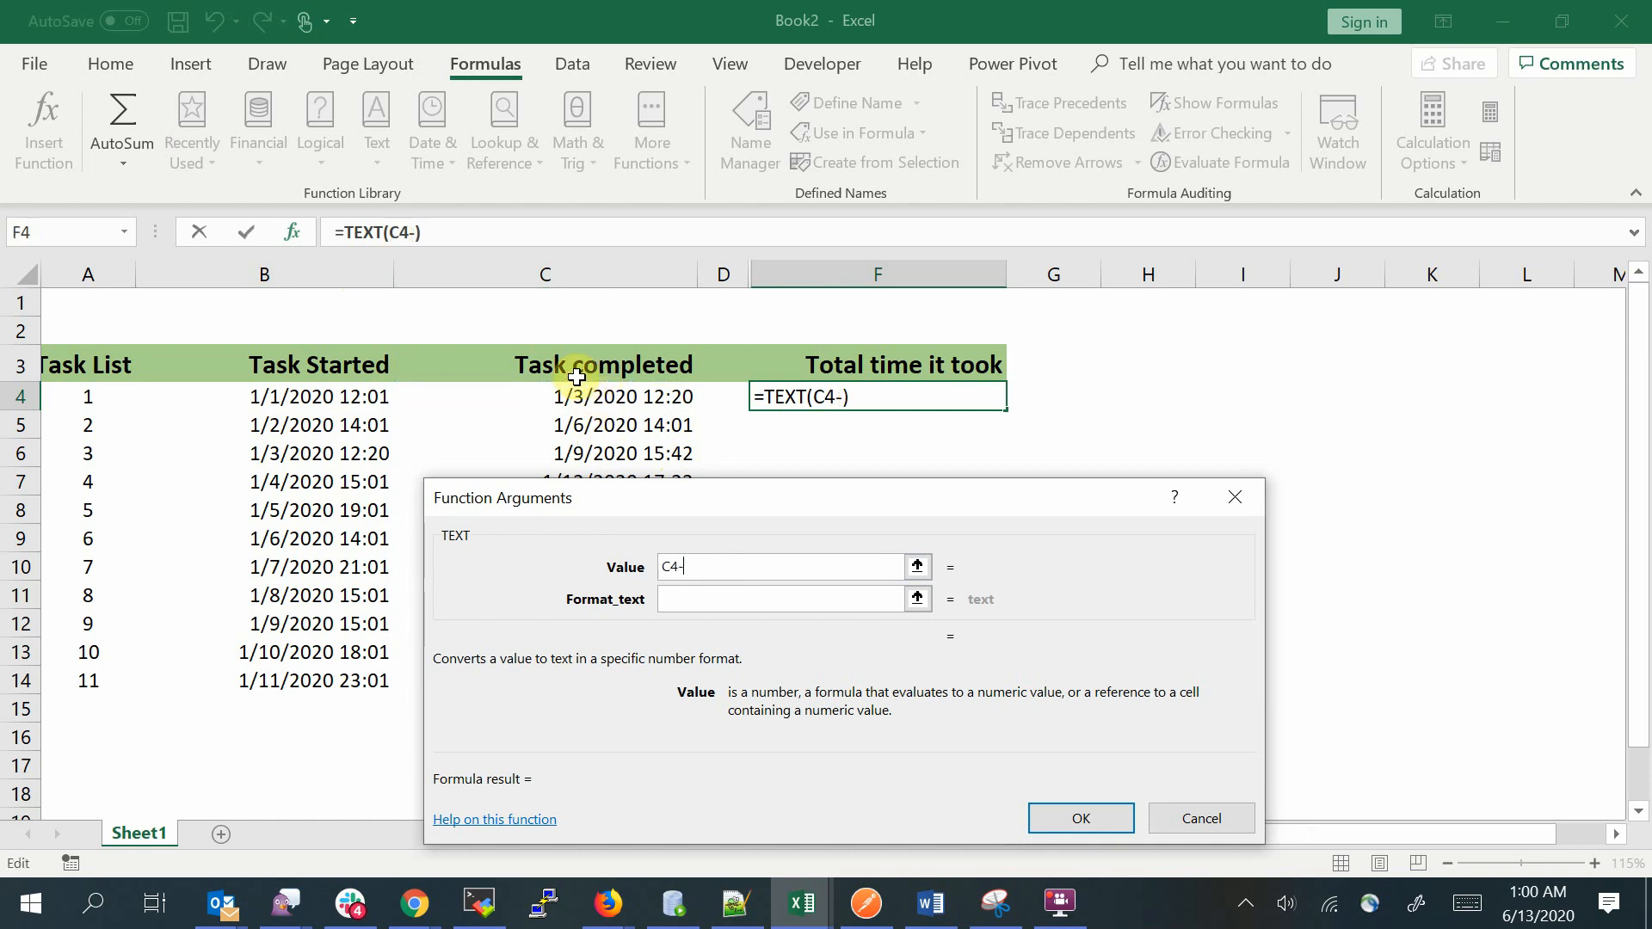
left_click(349, 395)
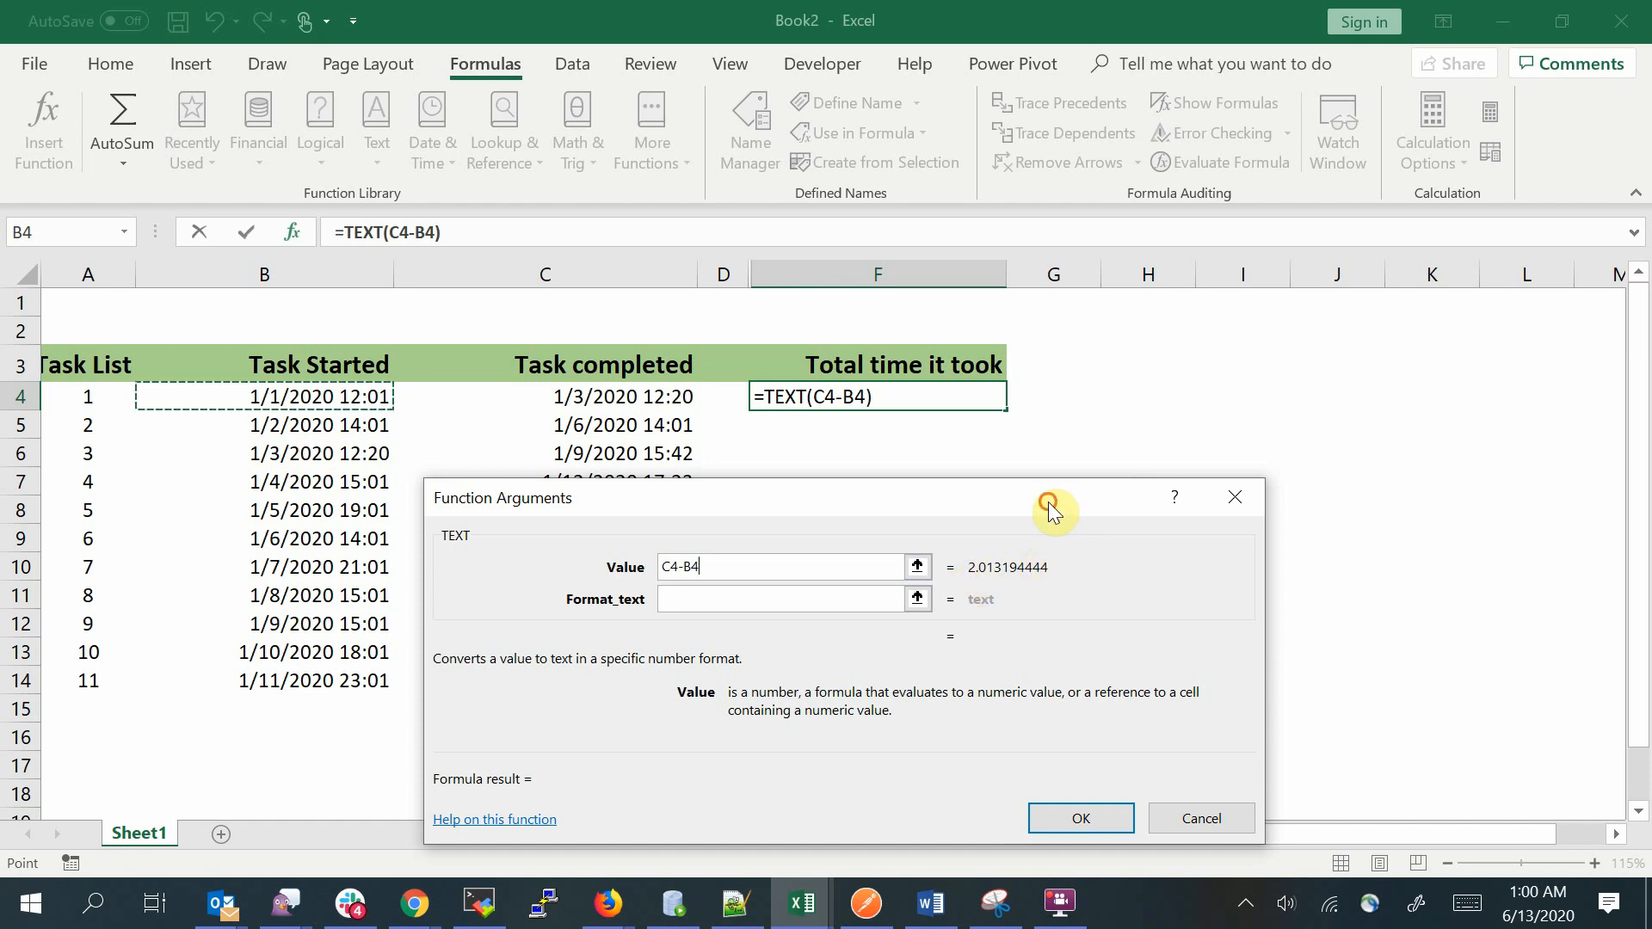
mouse_move(1049, 501)
left_mouse_down()
mouse_move(1058, 467)
mouse_move(1043, 497)
left_mouse_up()
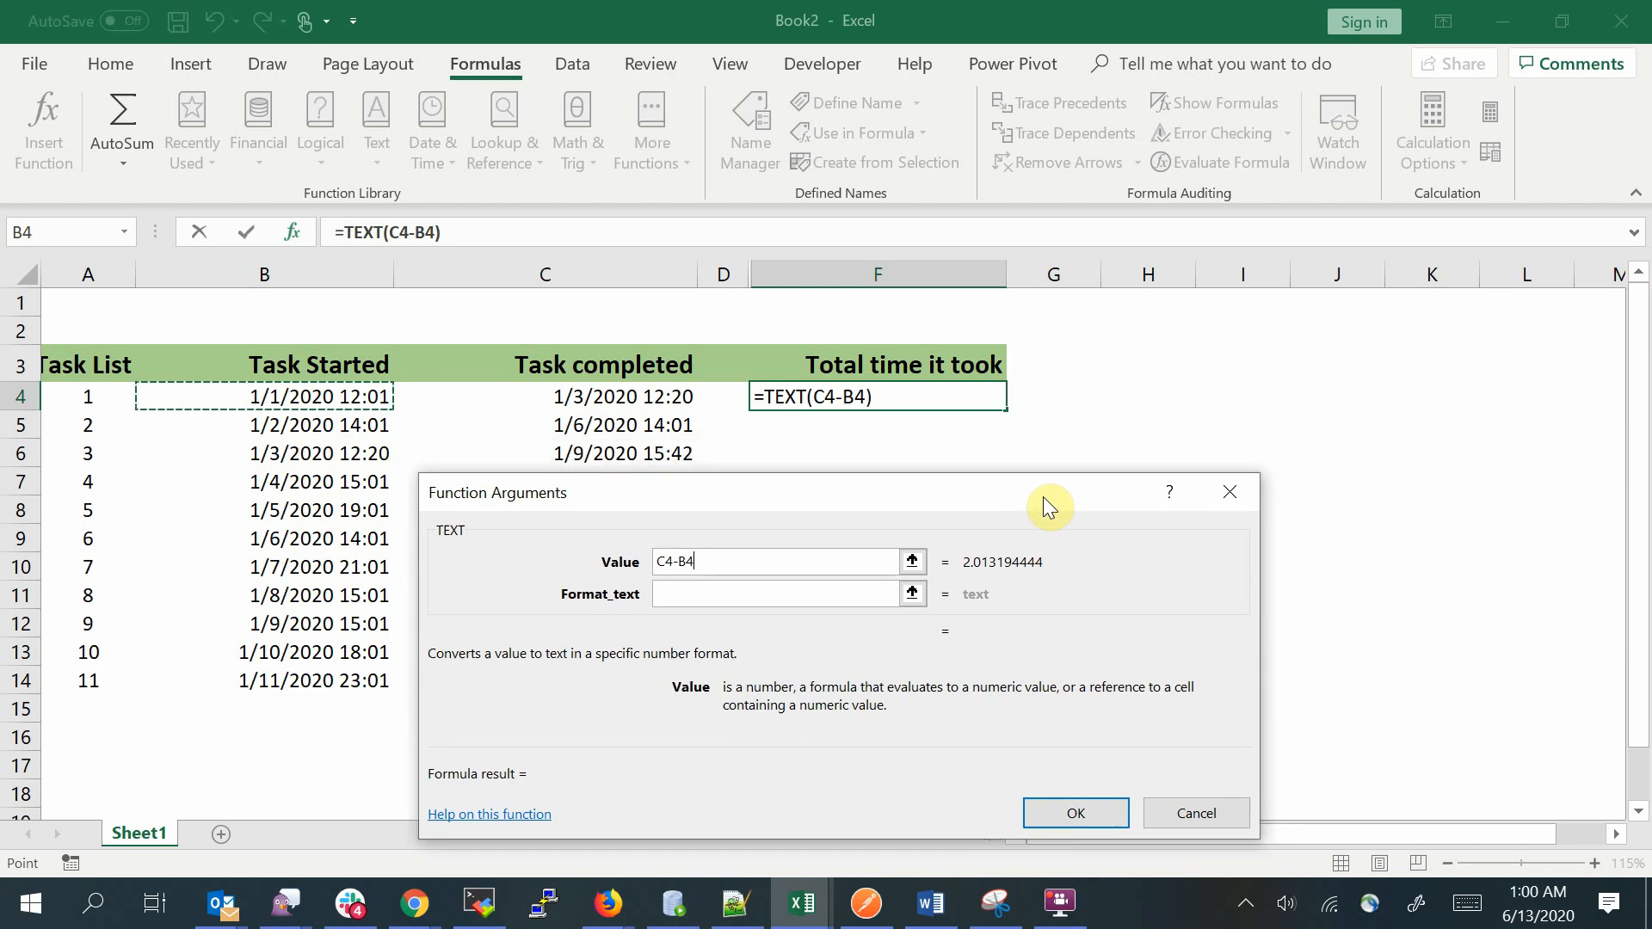
Set the TEXT function's Format_text argument to "DD:h:m:s" for days, hours, minutes and seconds
left_click(728, 600)
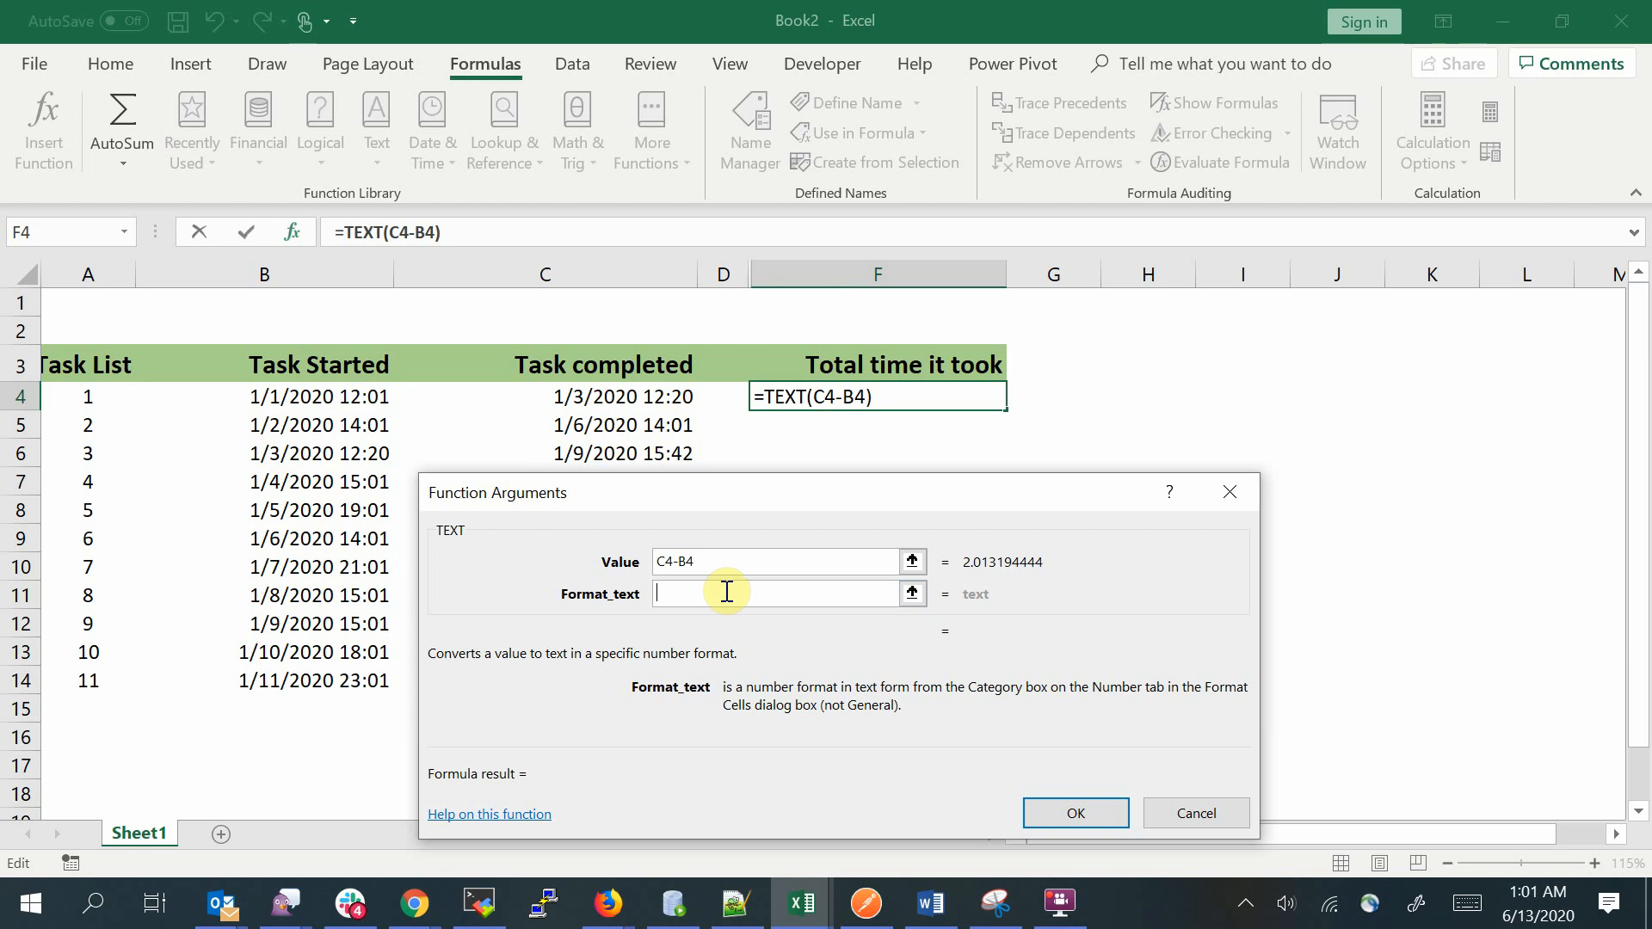
type("\"DD")
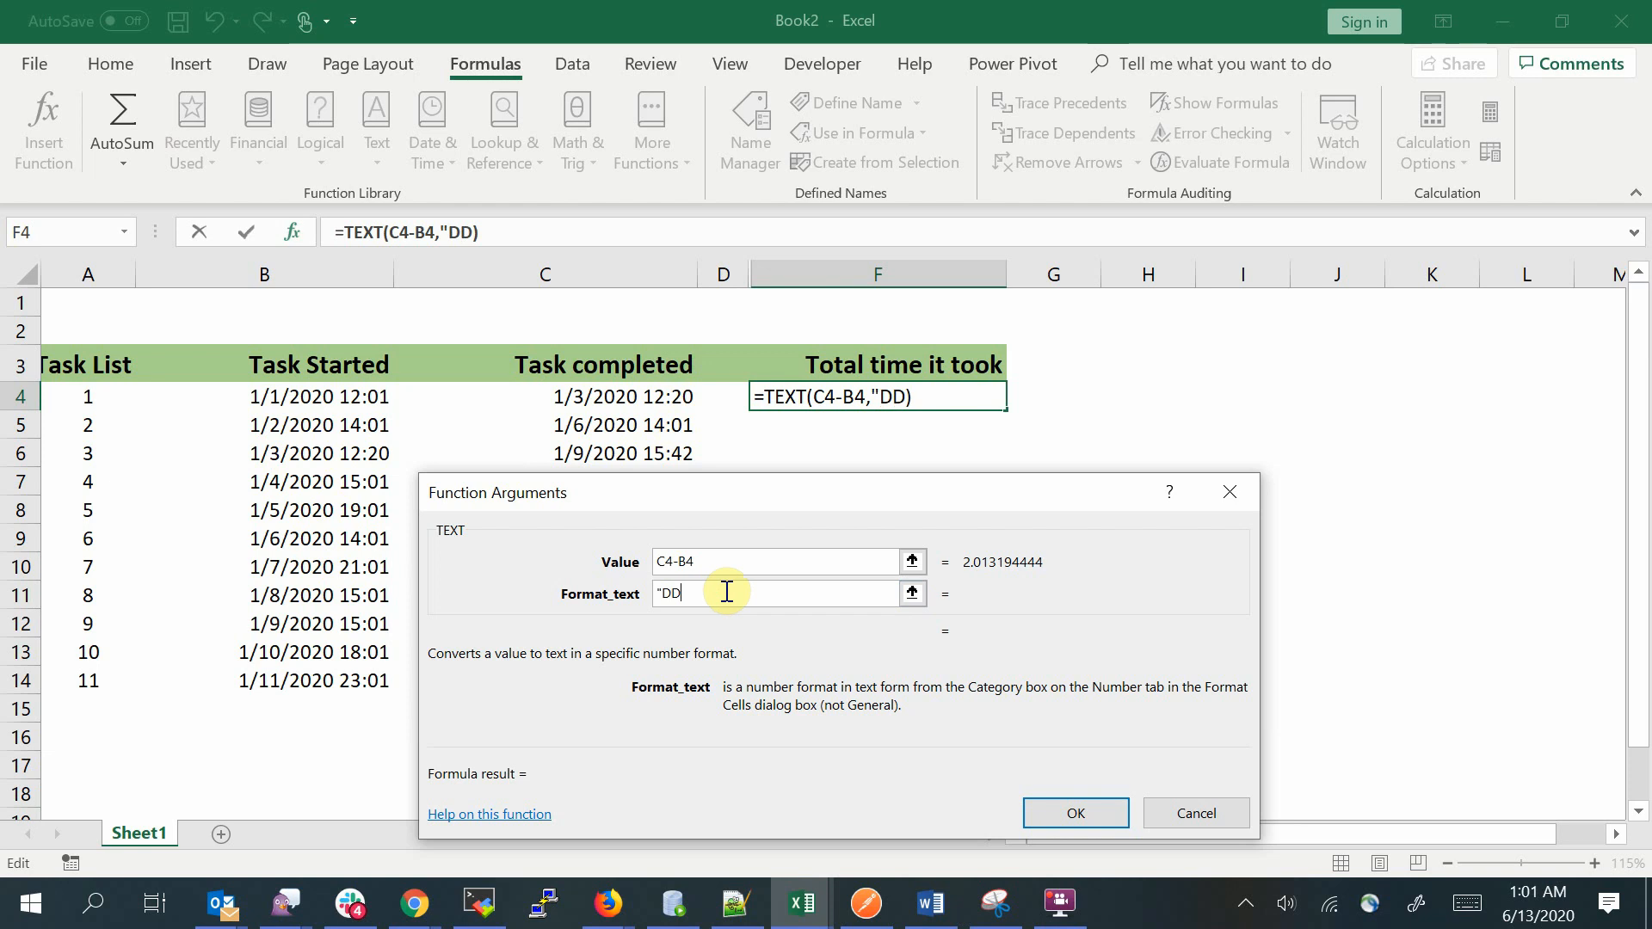
type(":h")
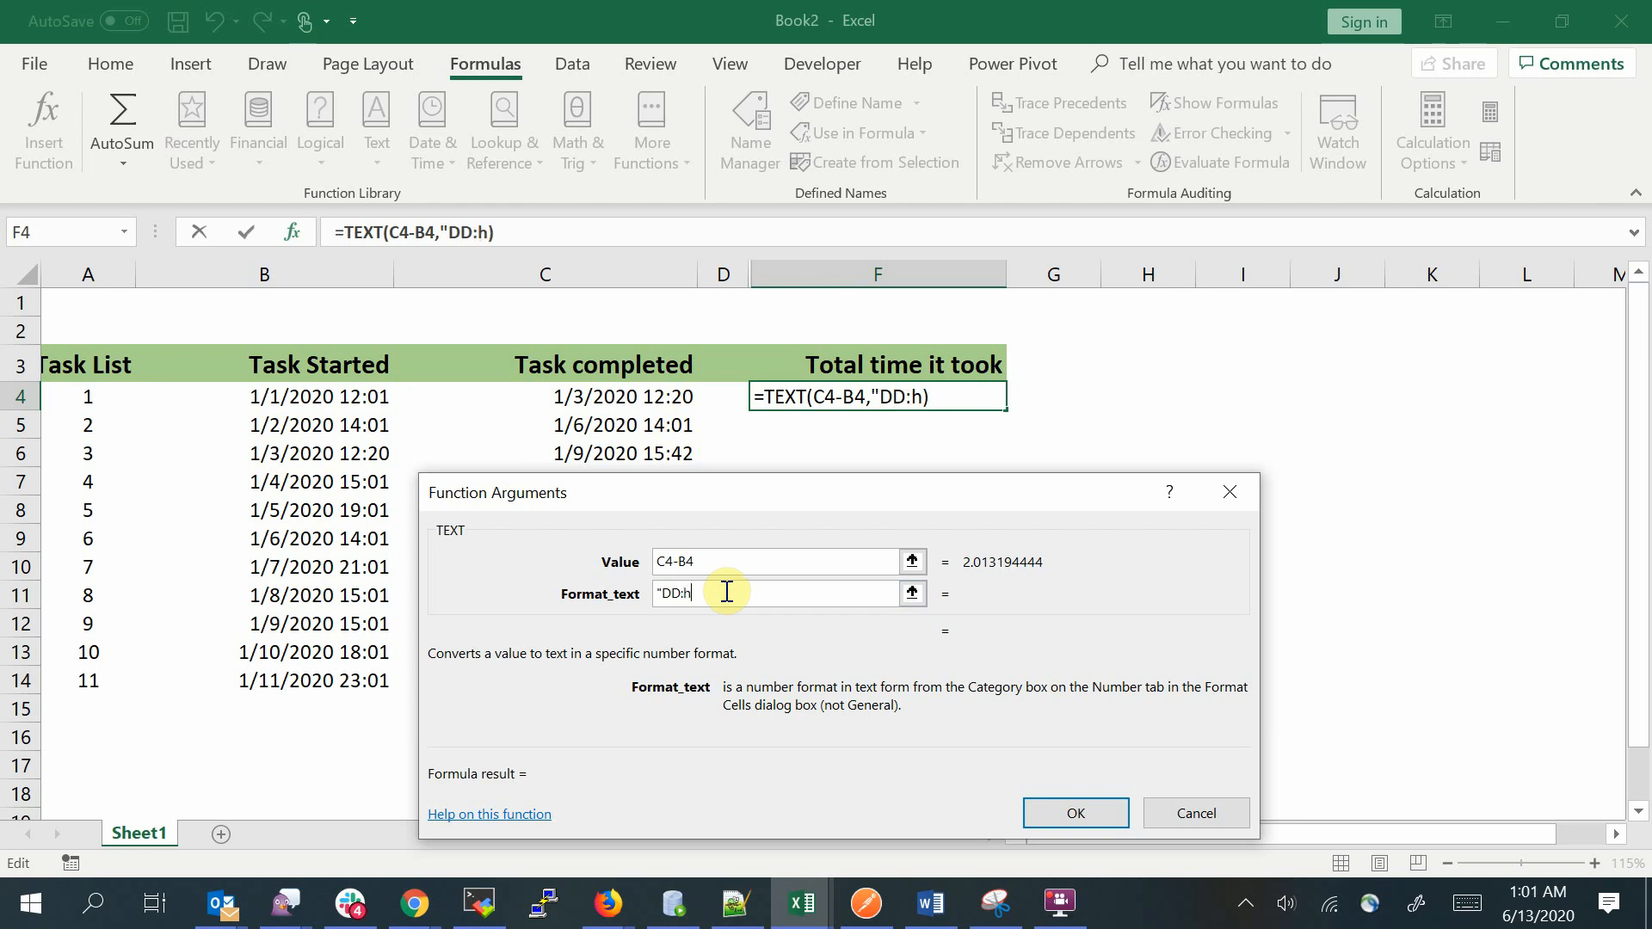
type(":m:s\"")
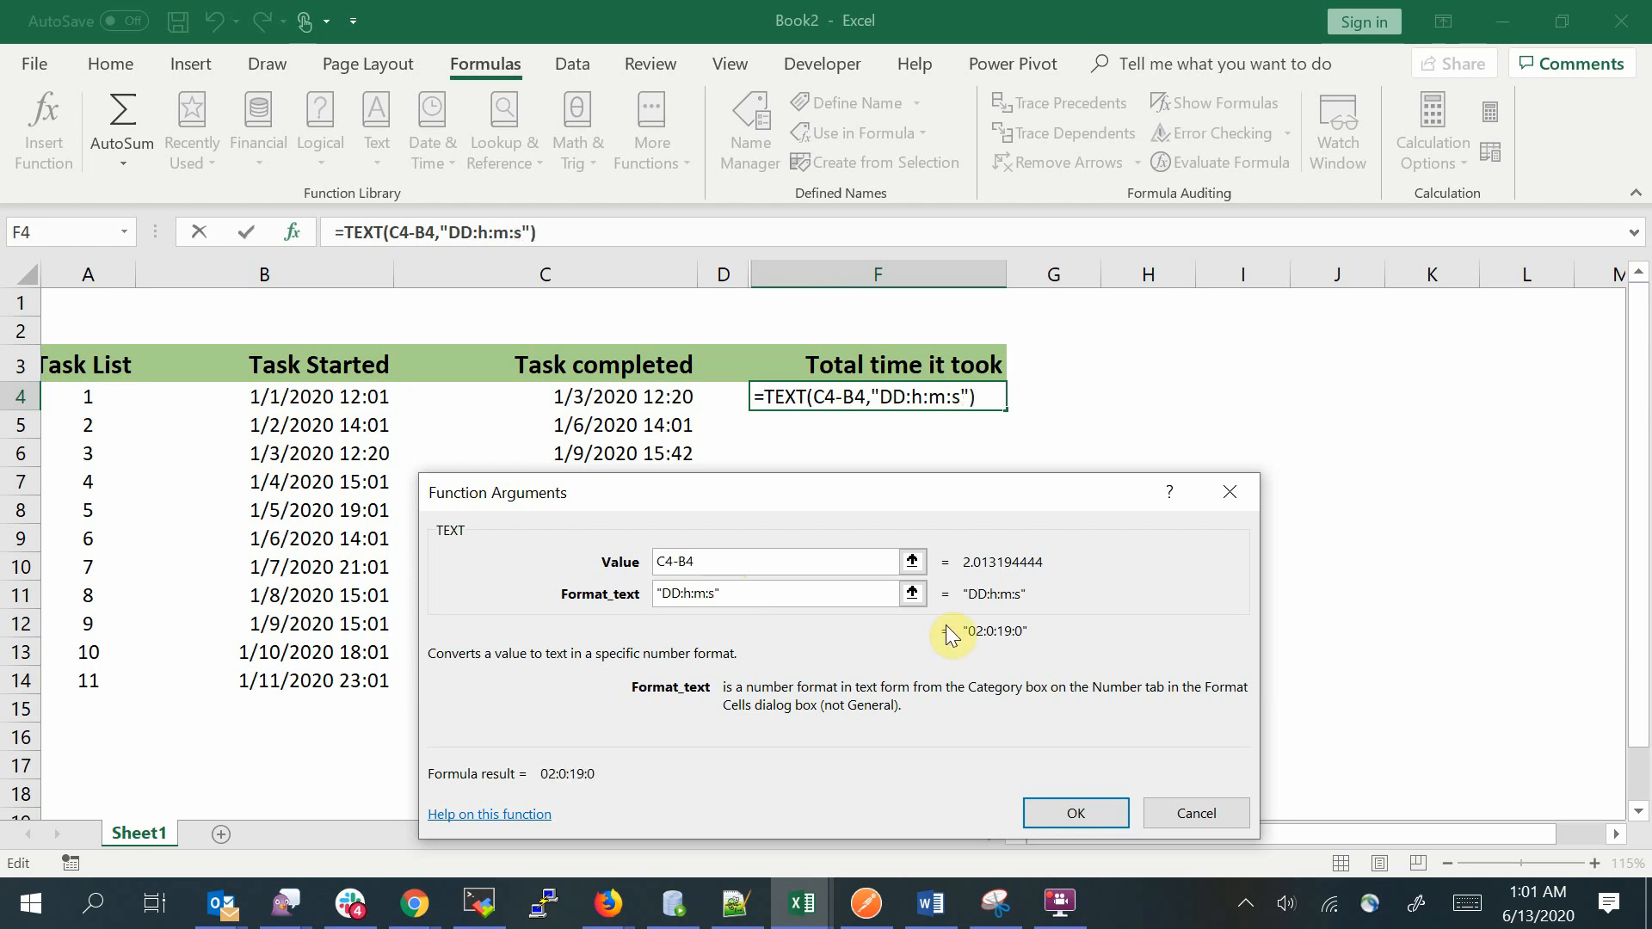
mouse_move(961, 633)
left_mouse_down()
mouse_move(1035, 651)
mouse_move(957, 648)
left_mouse_up()
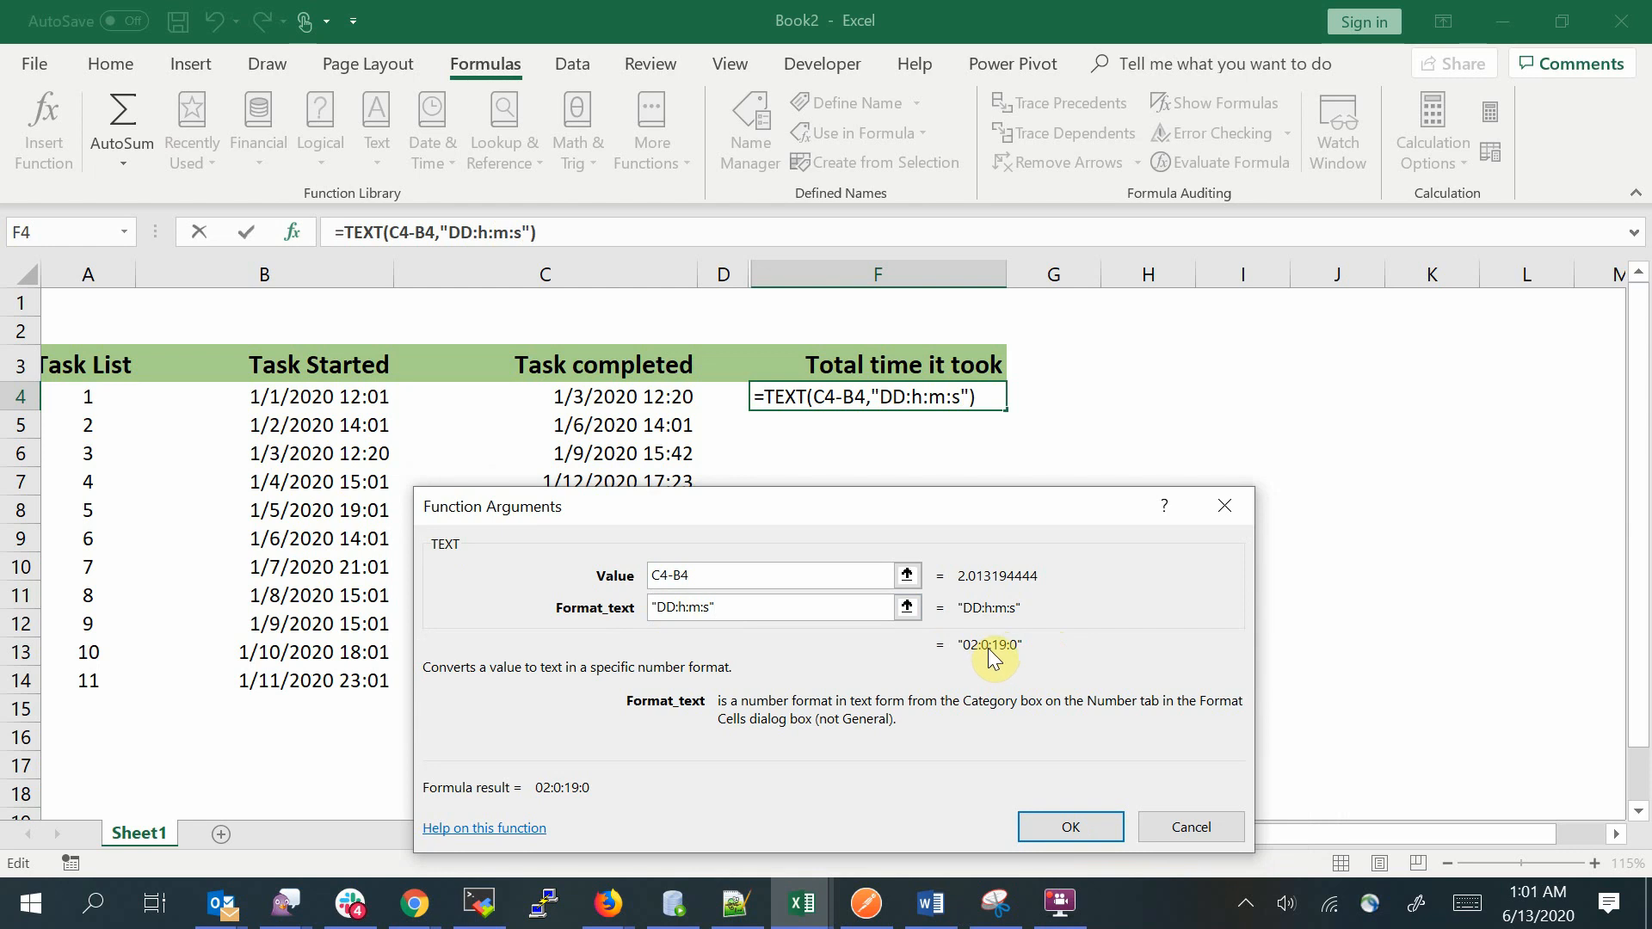
Change the Format_text argument to two-digit parts, "DD:HH:mm:ss", and commit the TEXT formula in F4
left_click(683, 609)
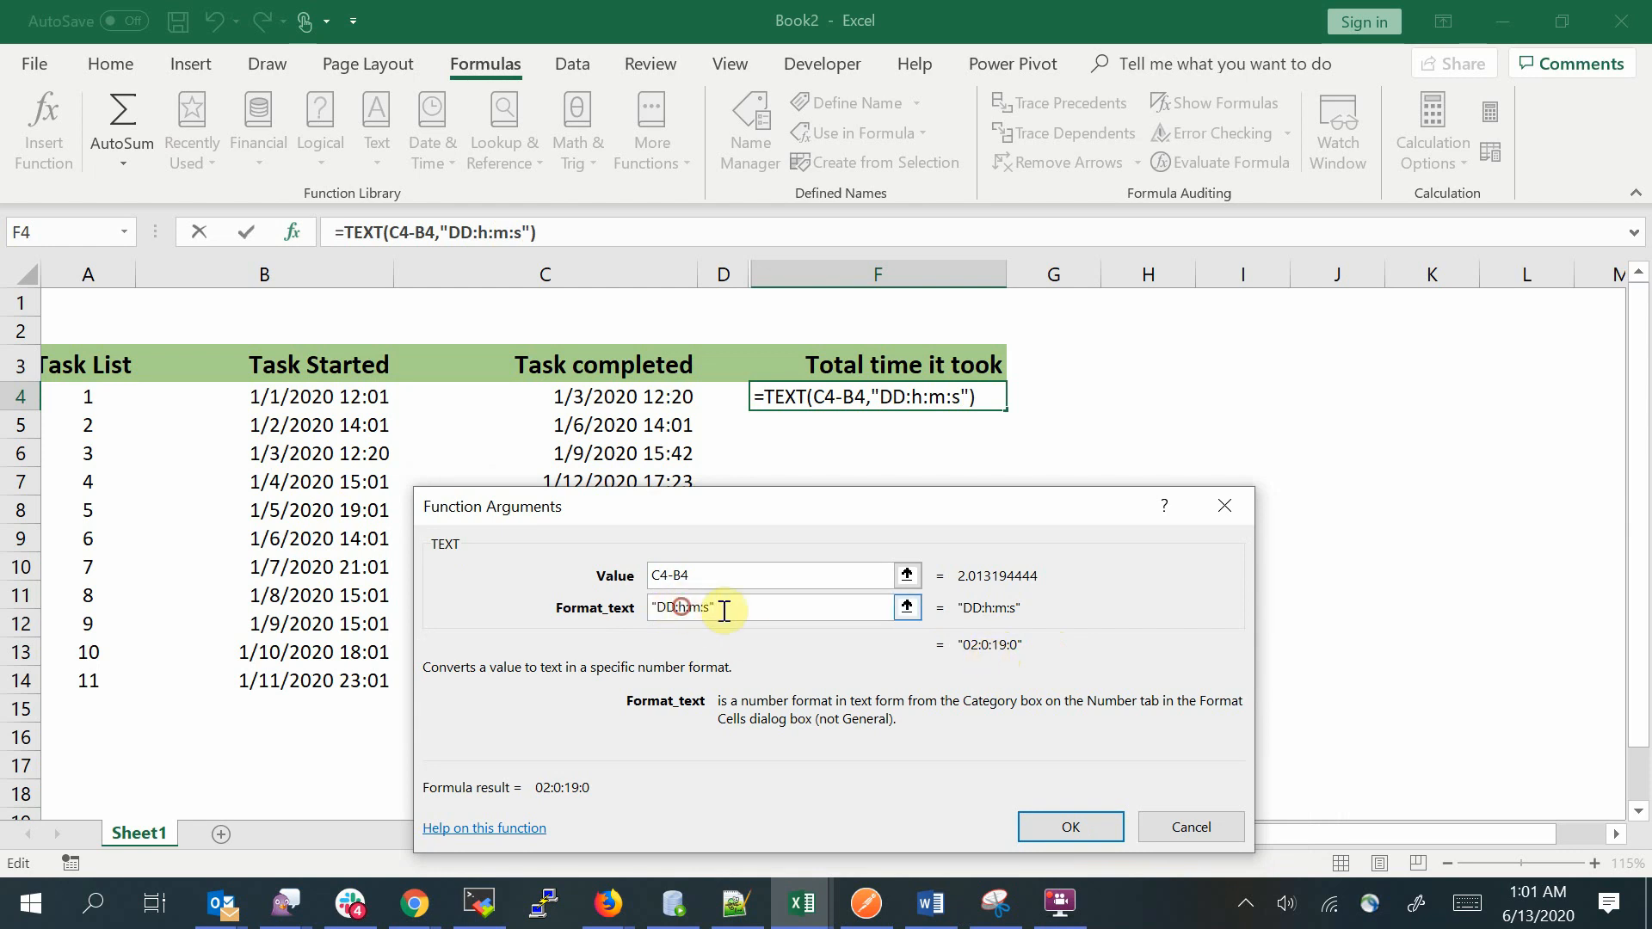
key("BackSpace")
type("HH")
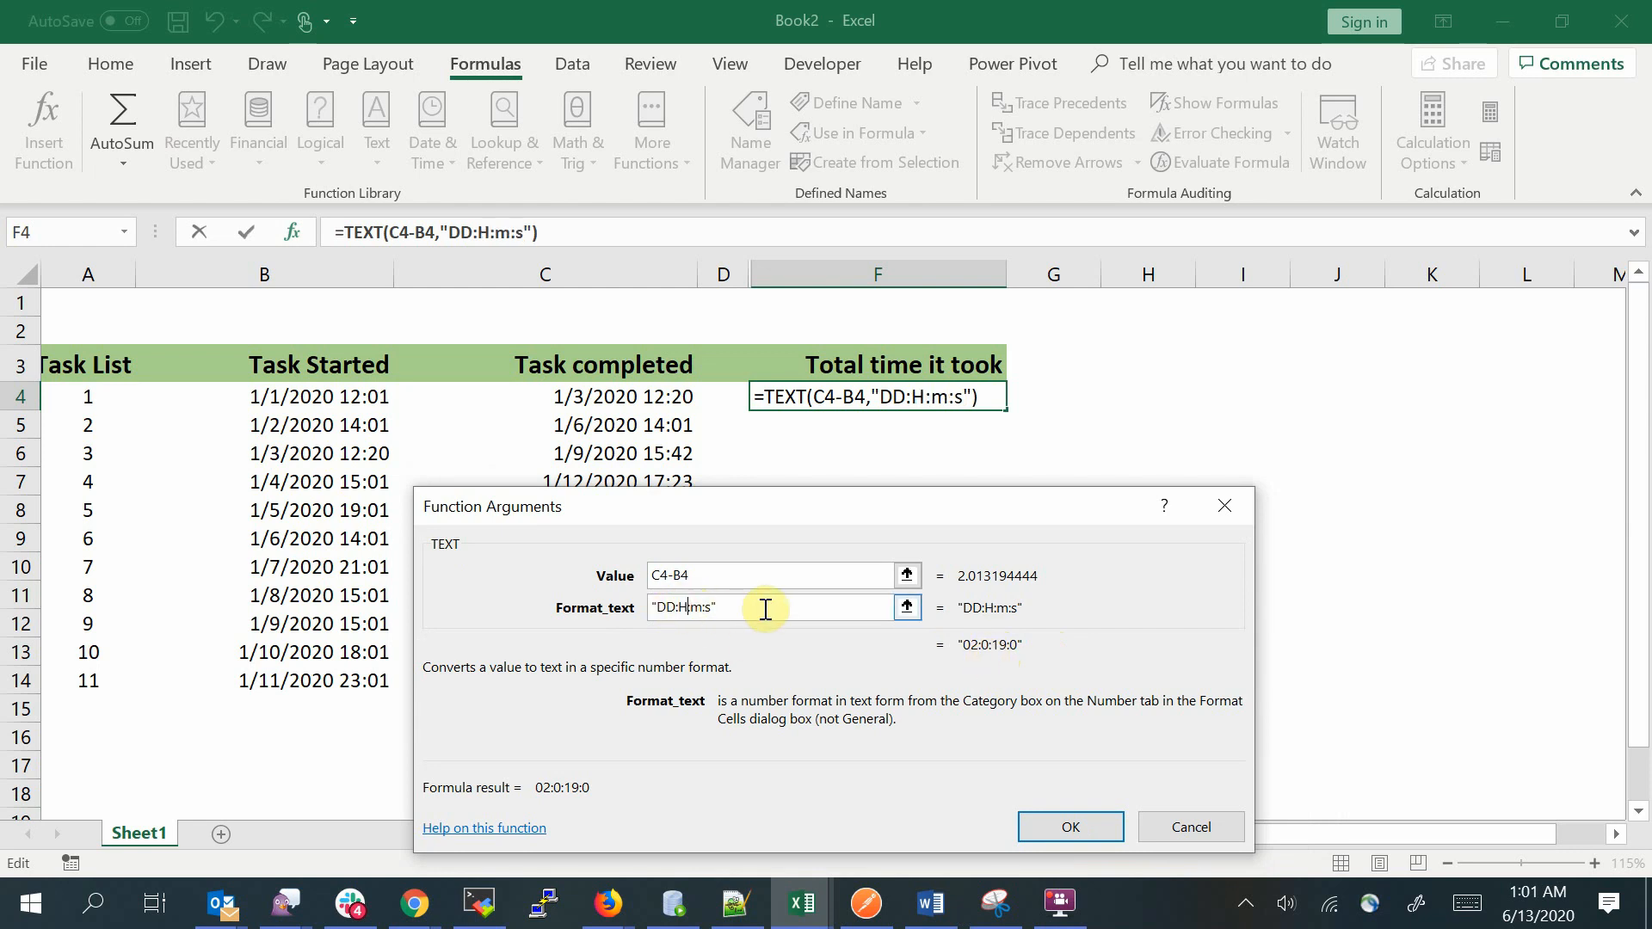
left_click(723, 608)
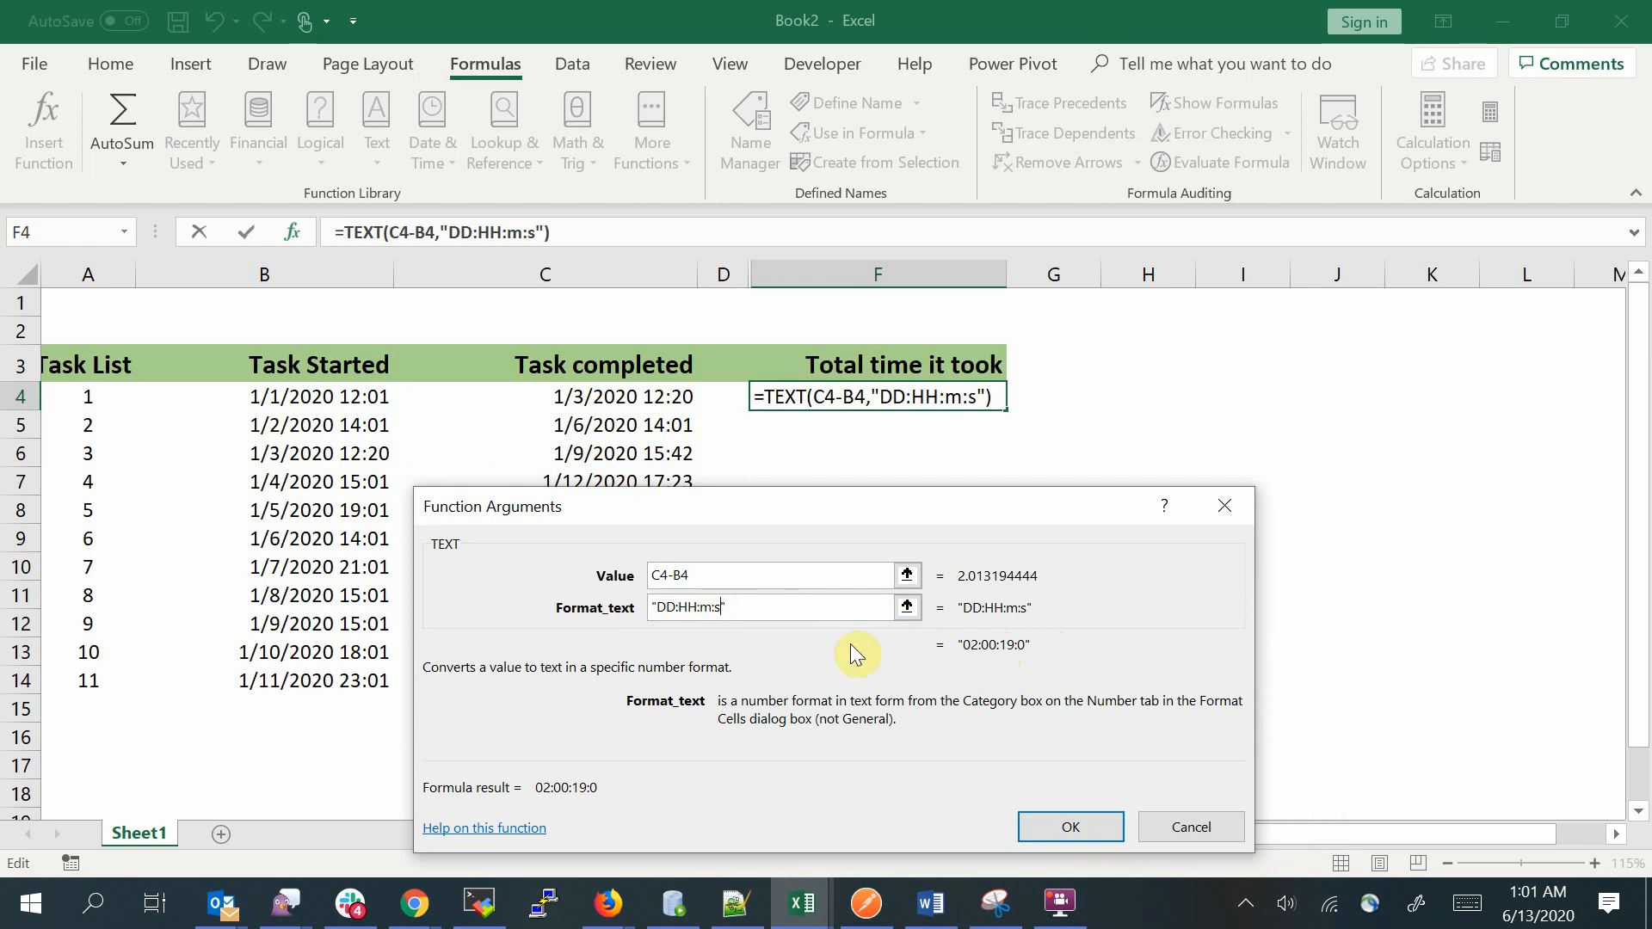
type("s")
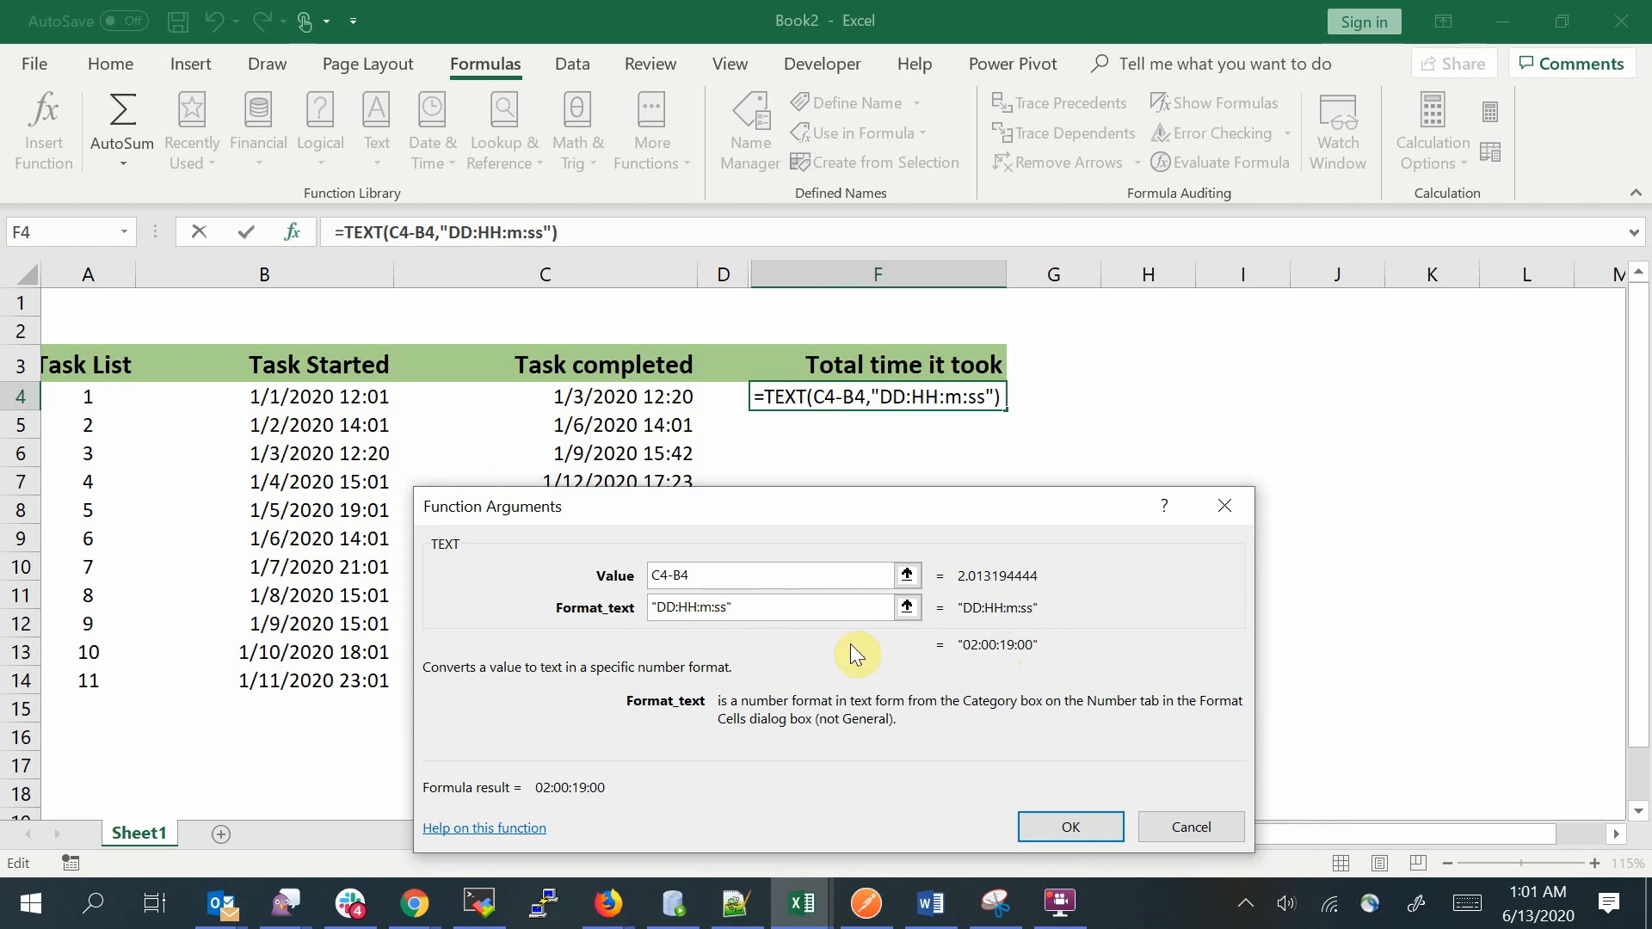
left_click(698, 608)
type("m")
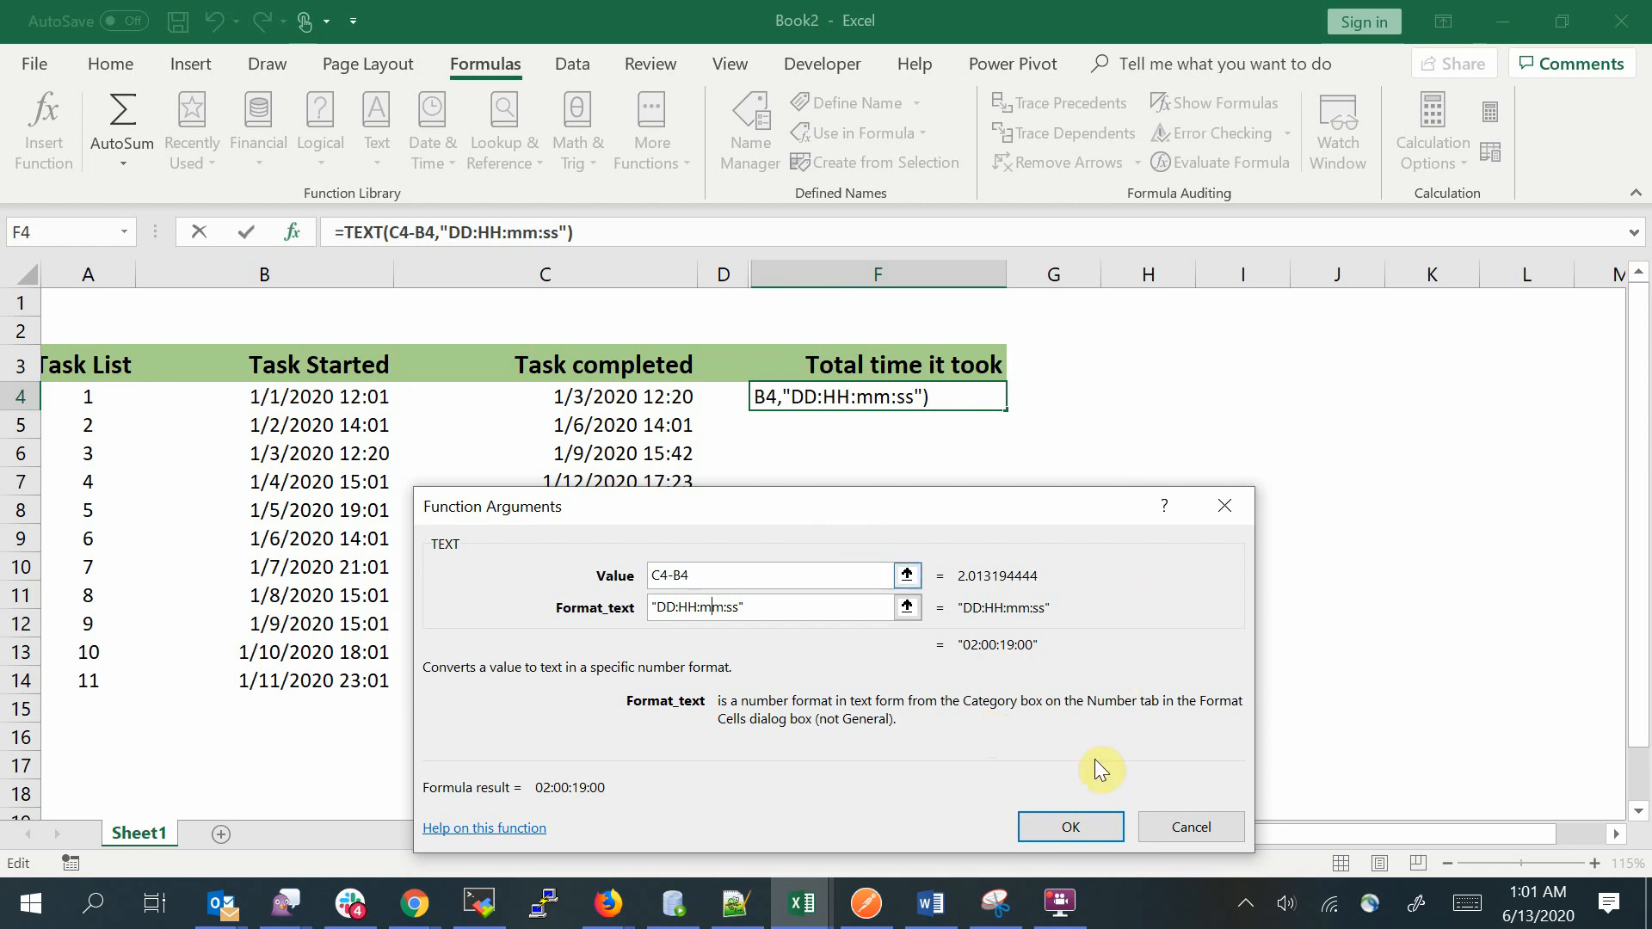
left_click(1075, 821)
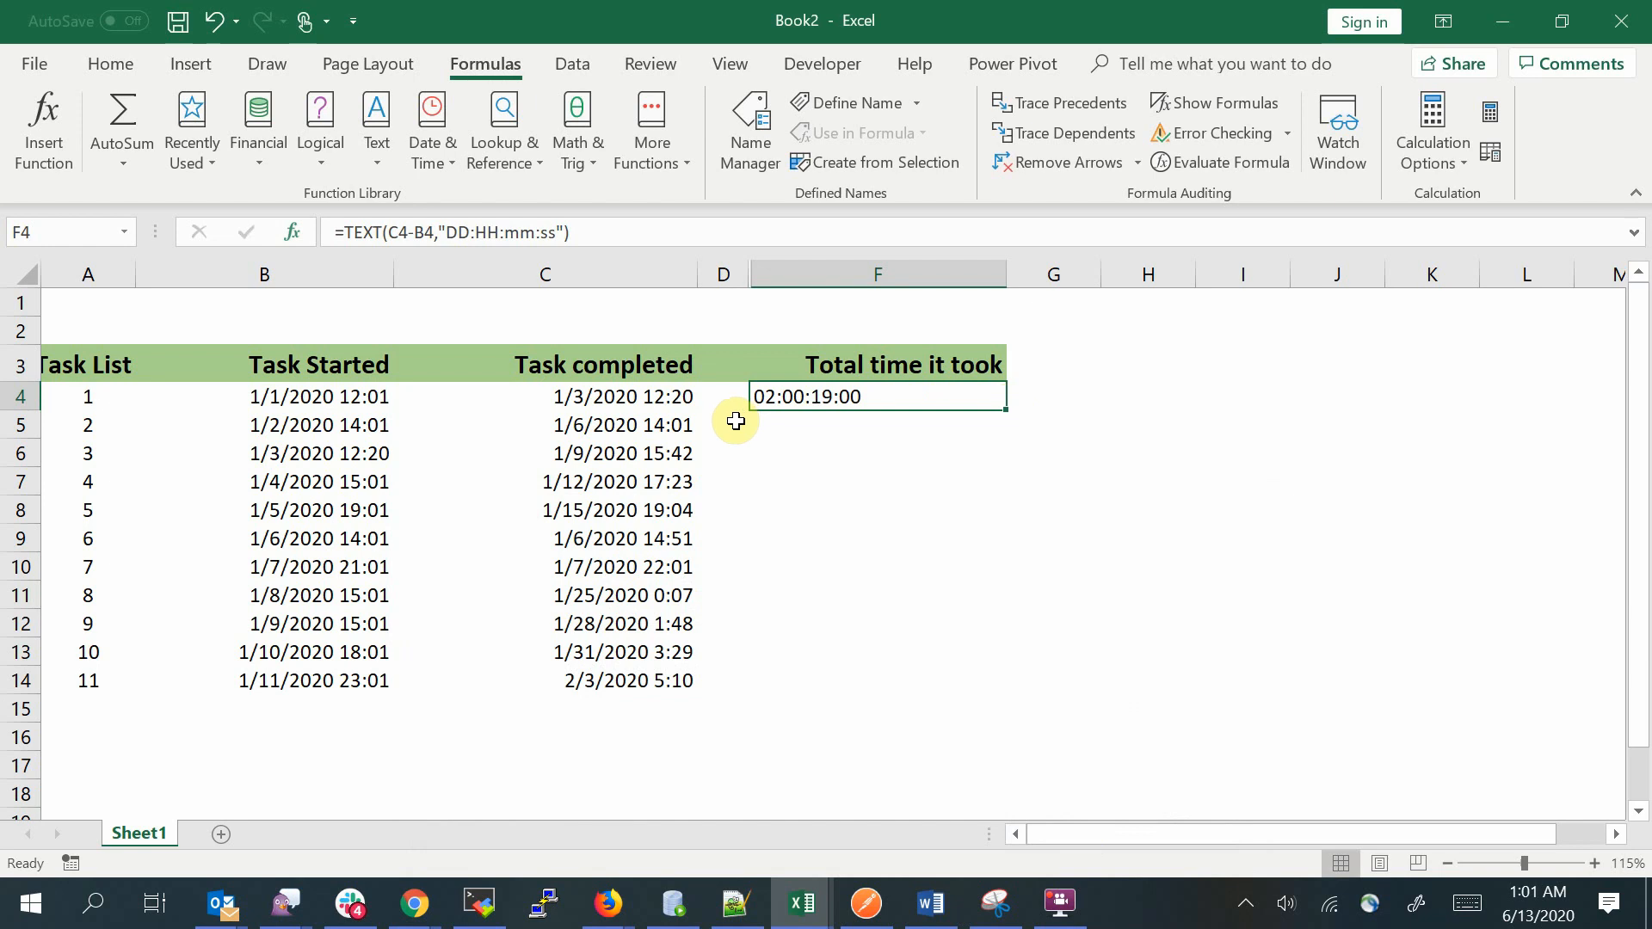
Review the Value and Format_text arguments of F4's TEXT function and accept them without edits
left_click(292, 231)
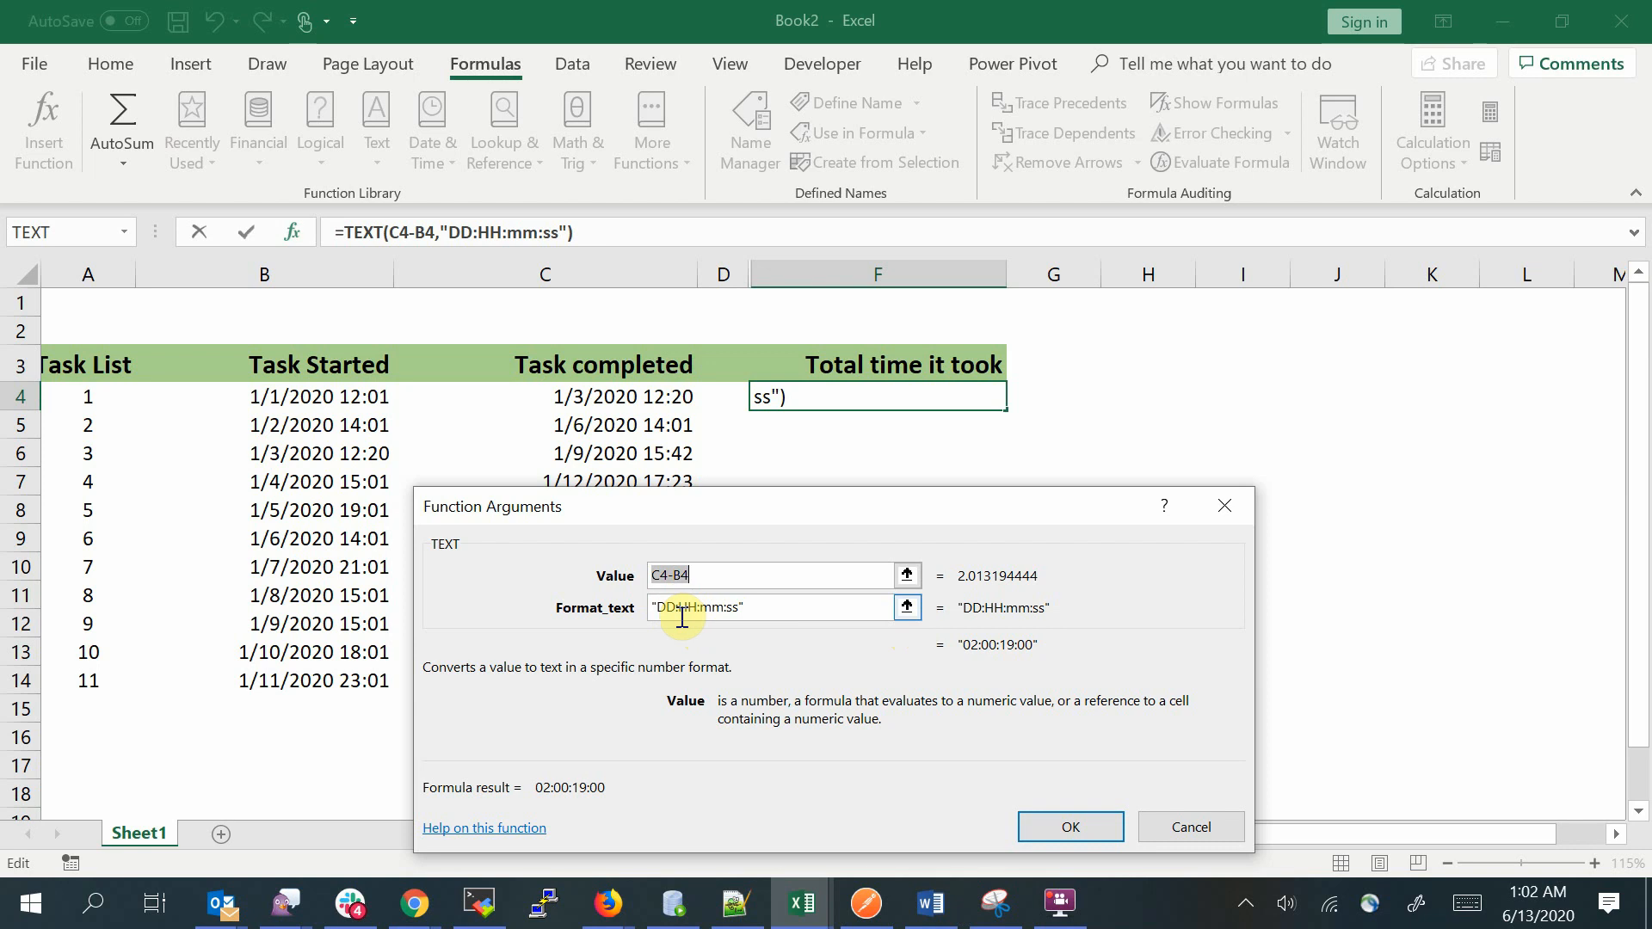
left_click_drag(769, 519, 685, 580)
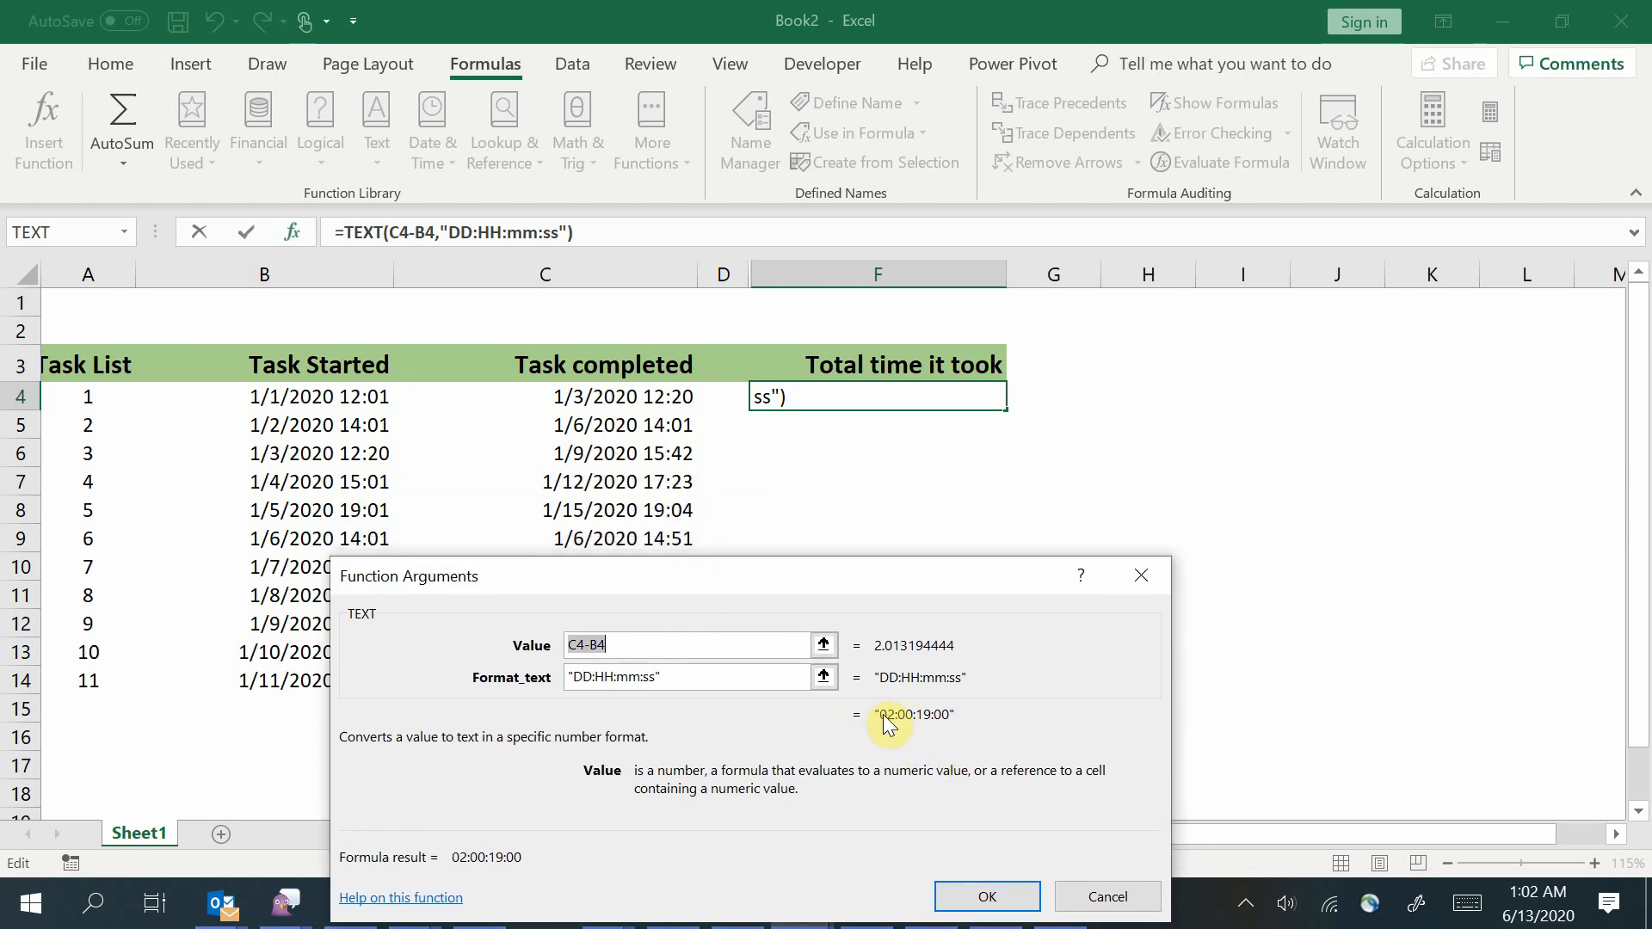
left_click_drag(886, 723, 914, 722)
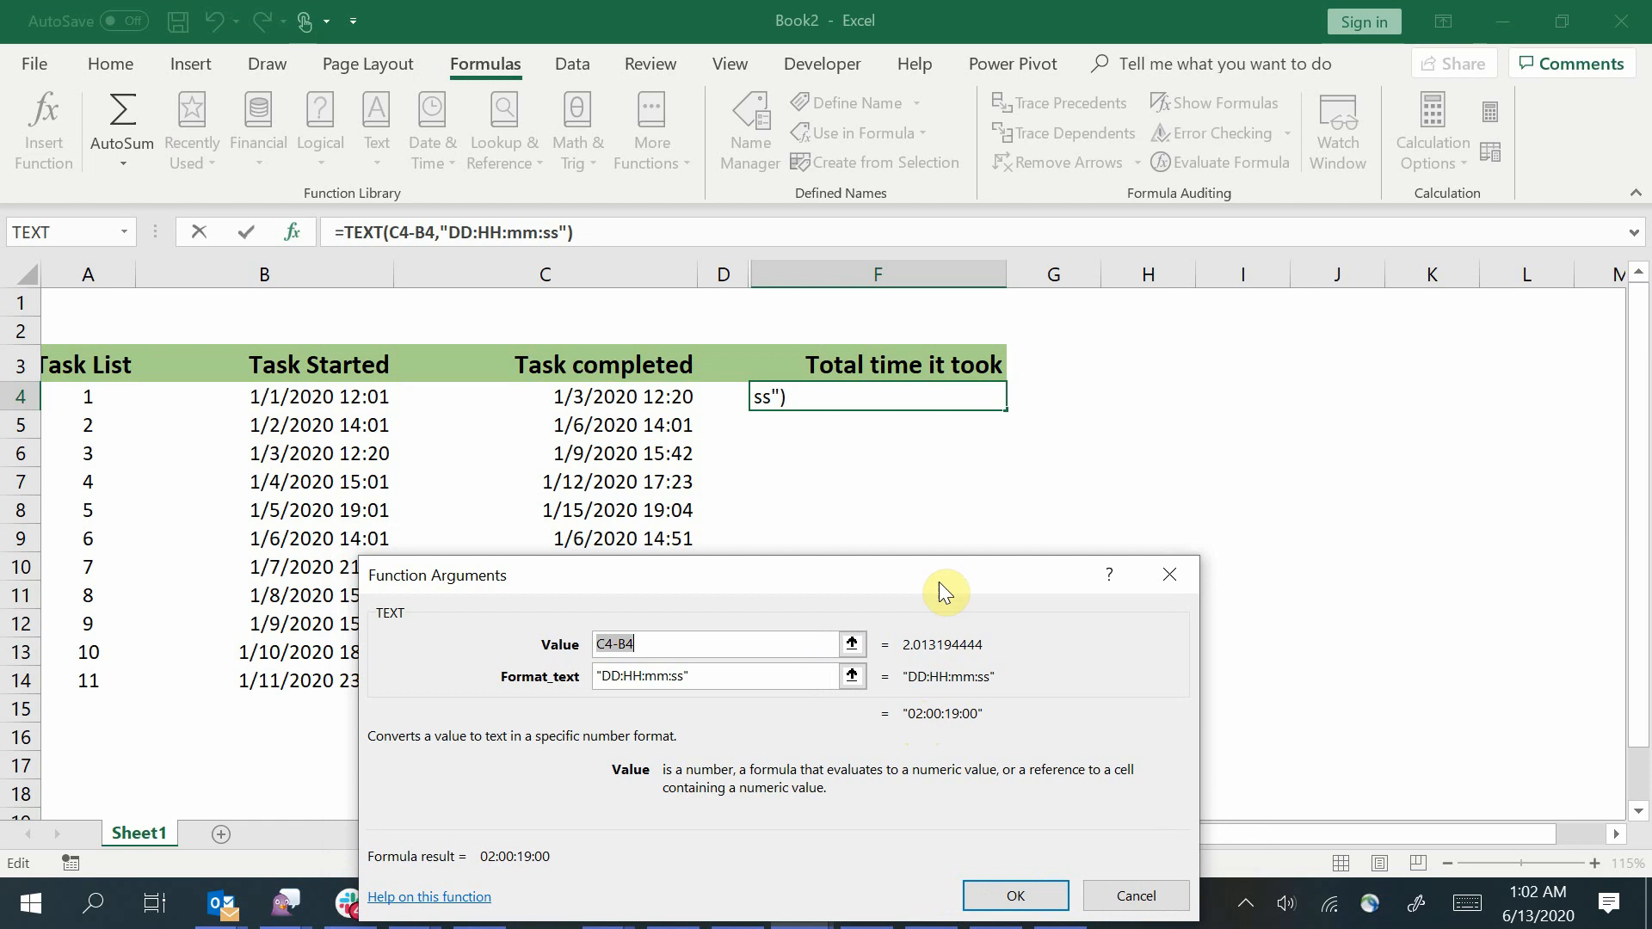
left_click_drag(939, 583, 943, 521)
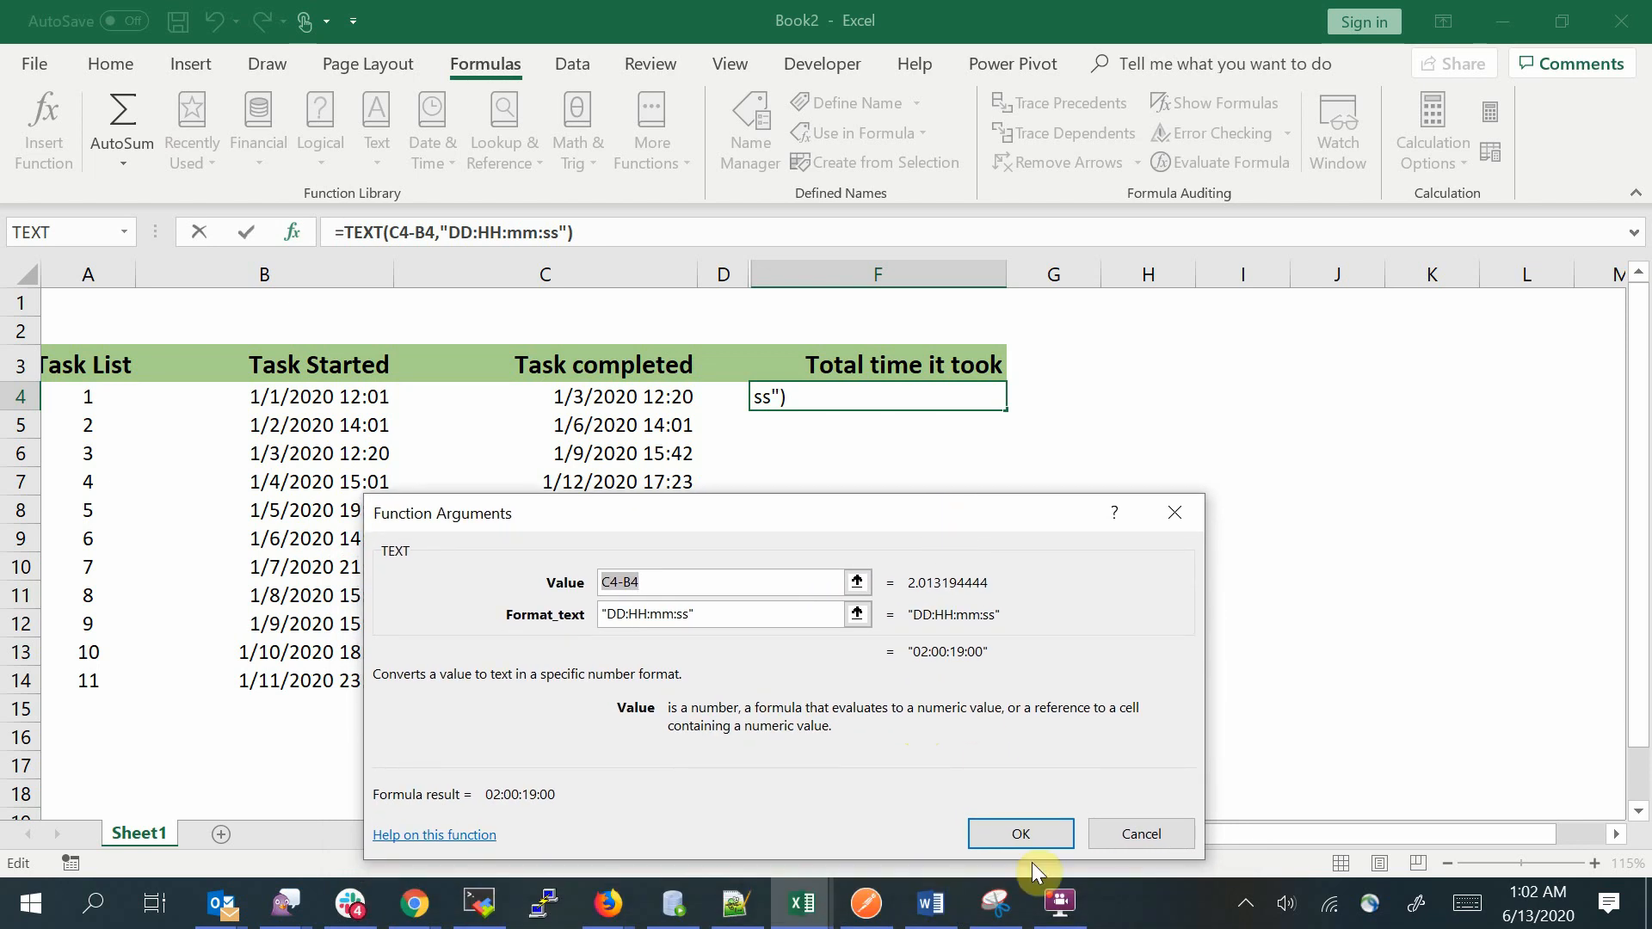
left_click(1024, 836)
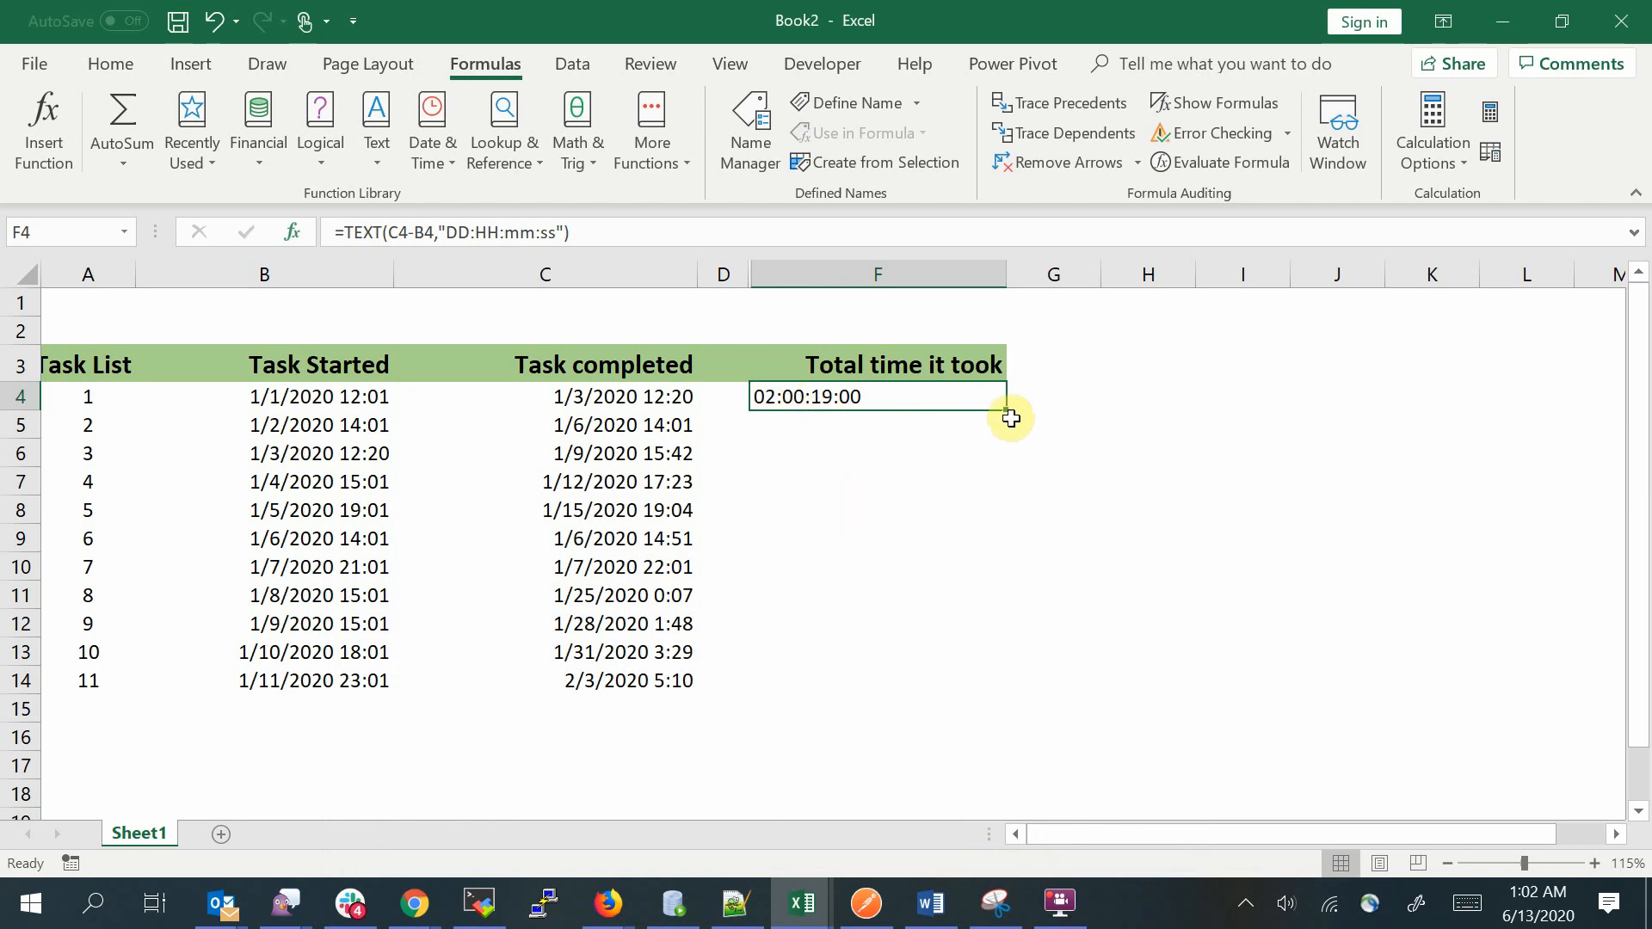
Fill the TEXT formula from F4 down to F14 for all eleven tasks and inspect task 7's formula in F10
left_click_drag(1008, 416, 953, 693)
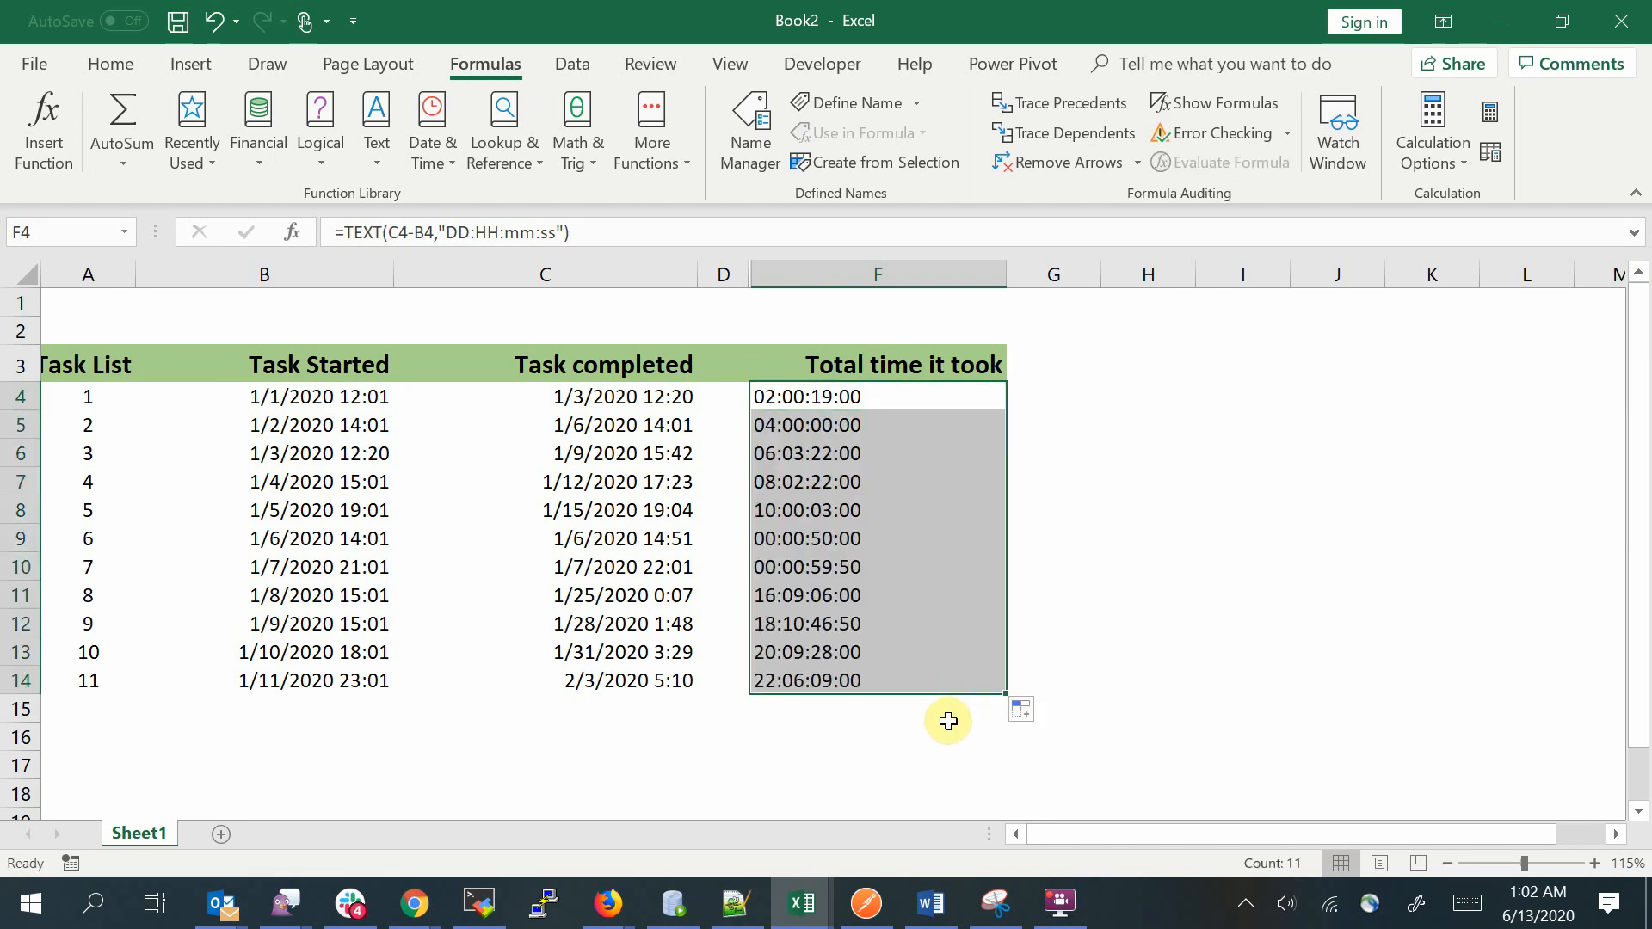
left_click(816, 567)
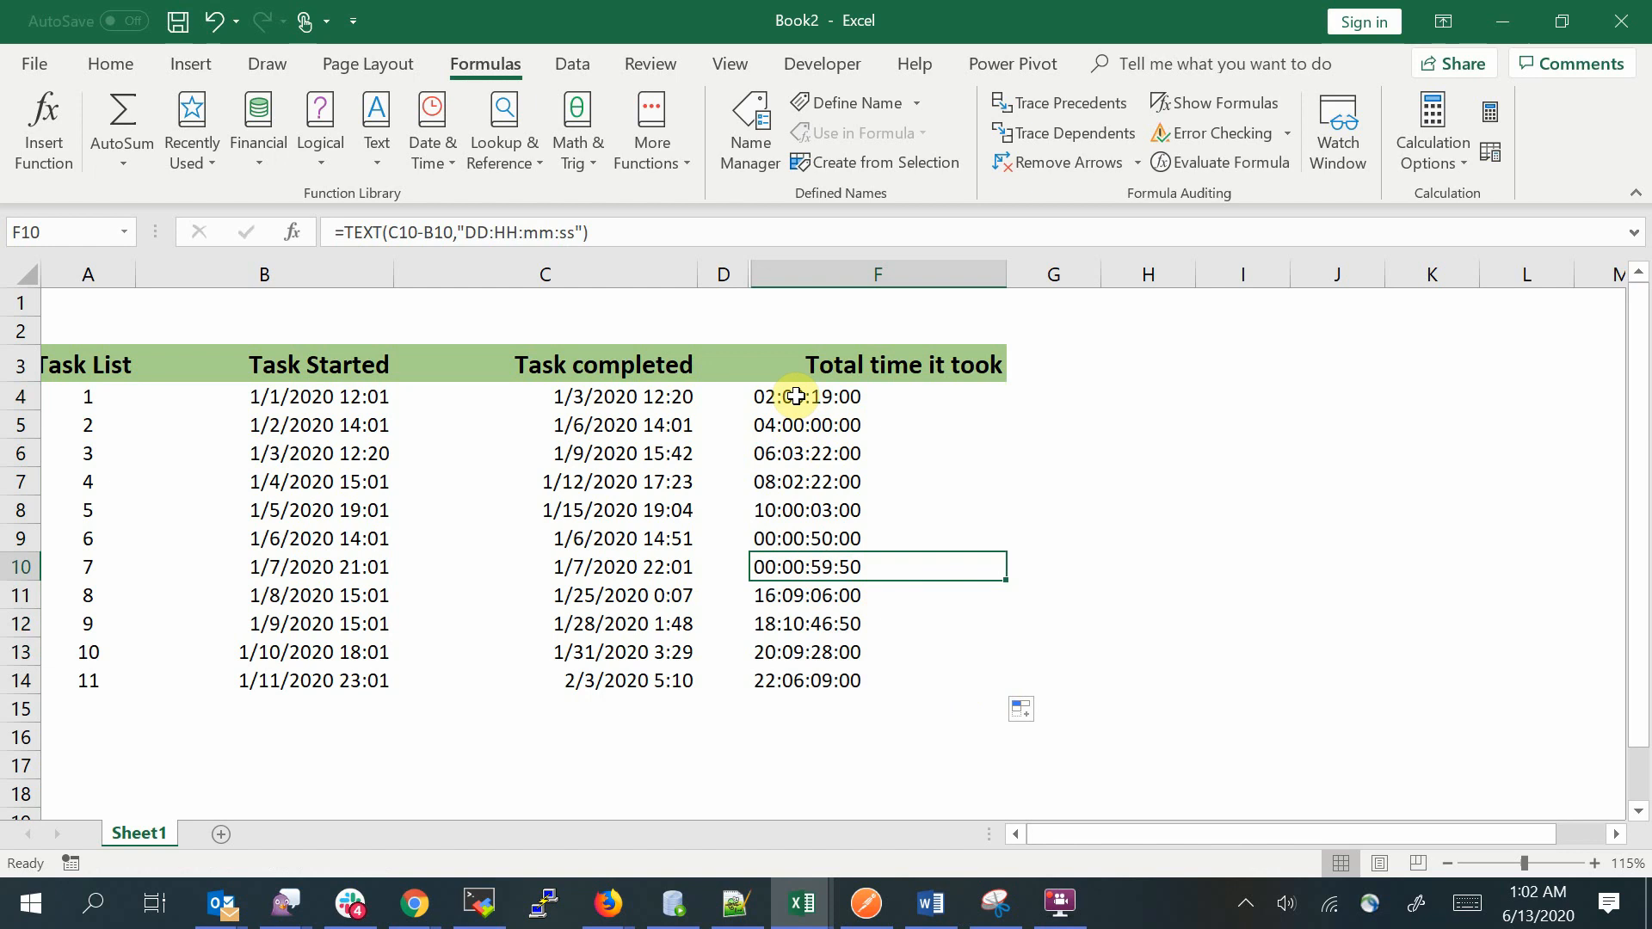
left_click(329, 396)
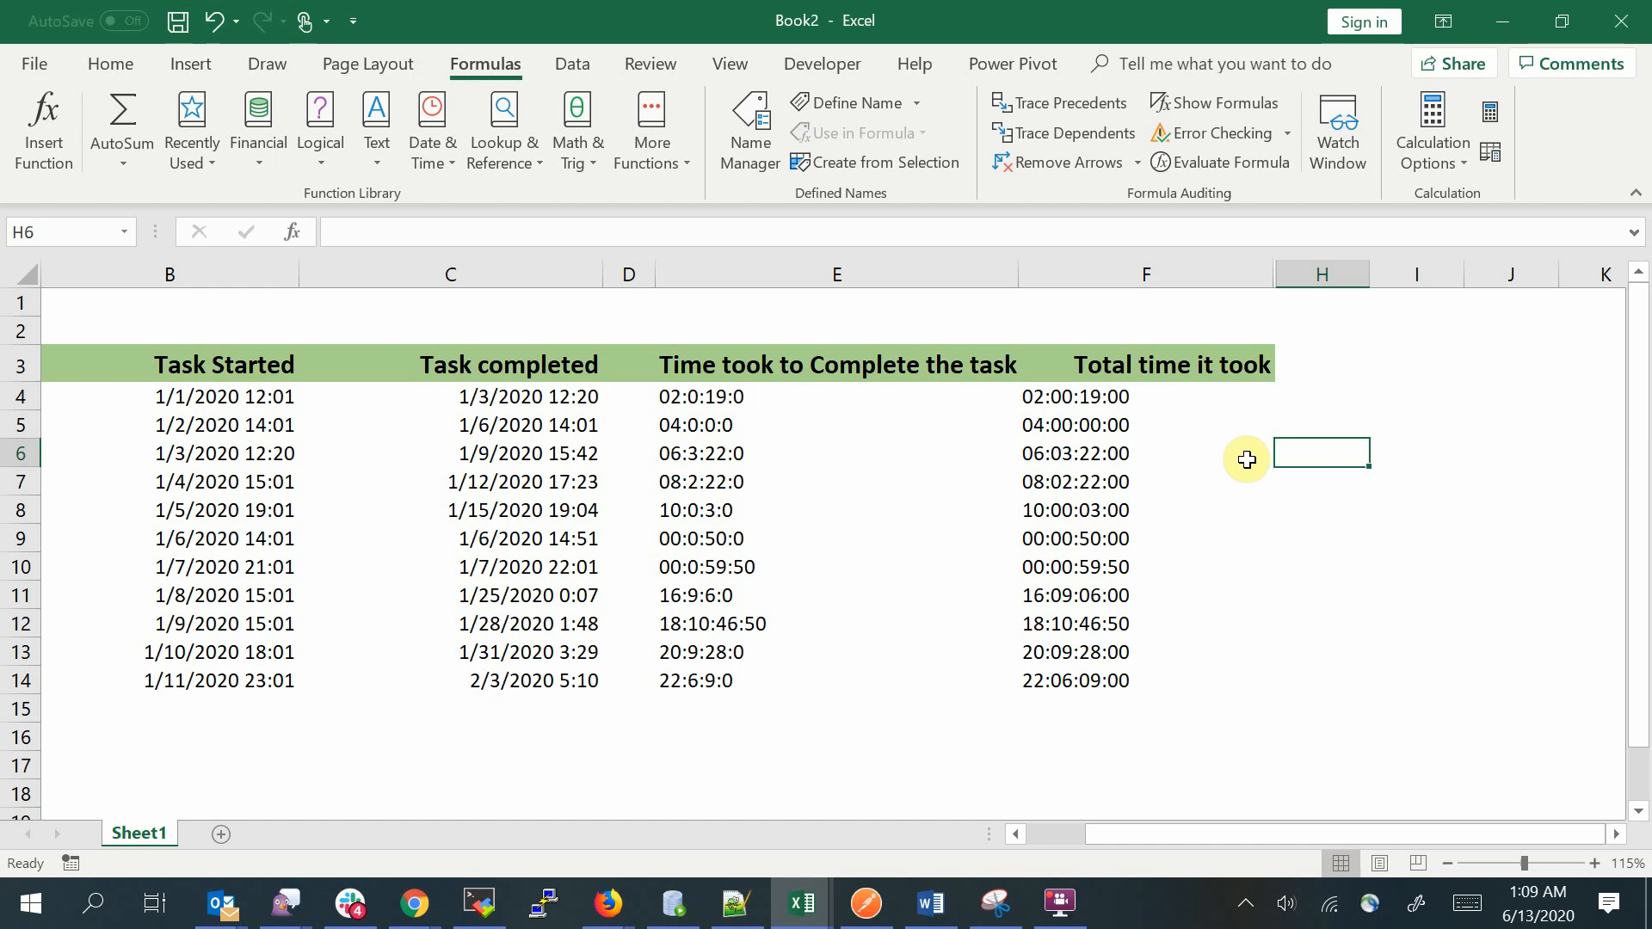
left_click(1060, 913)
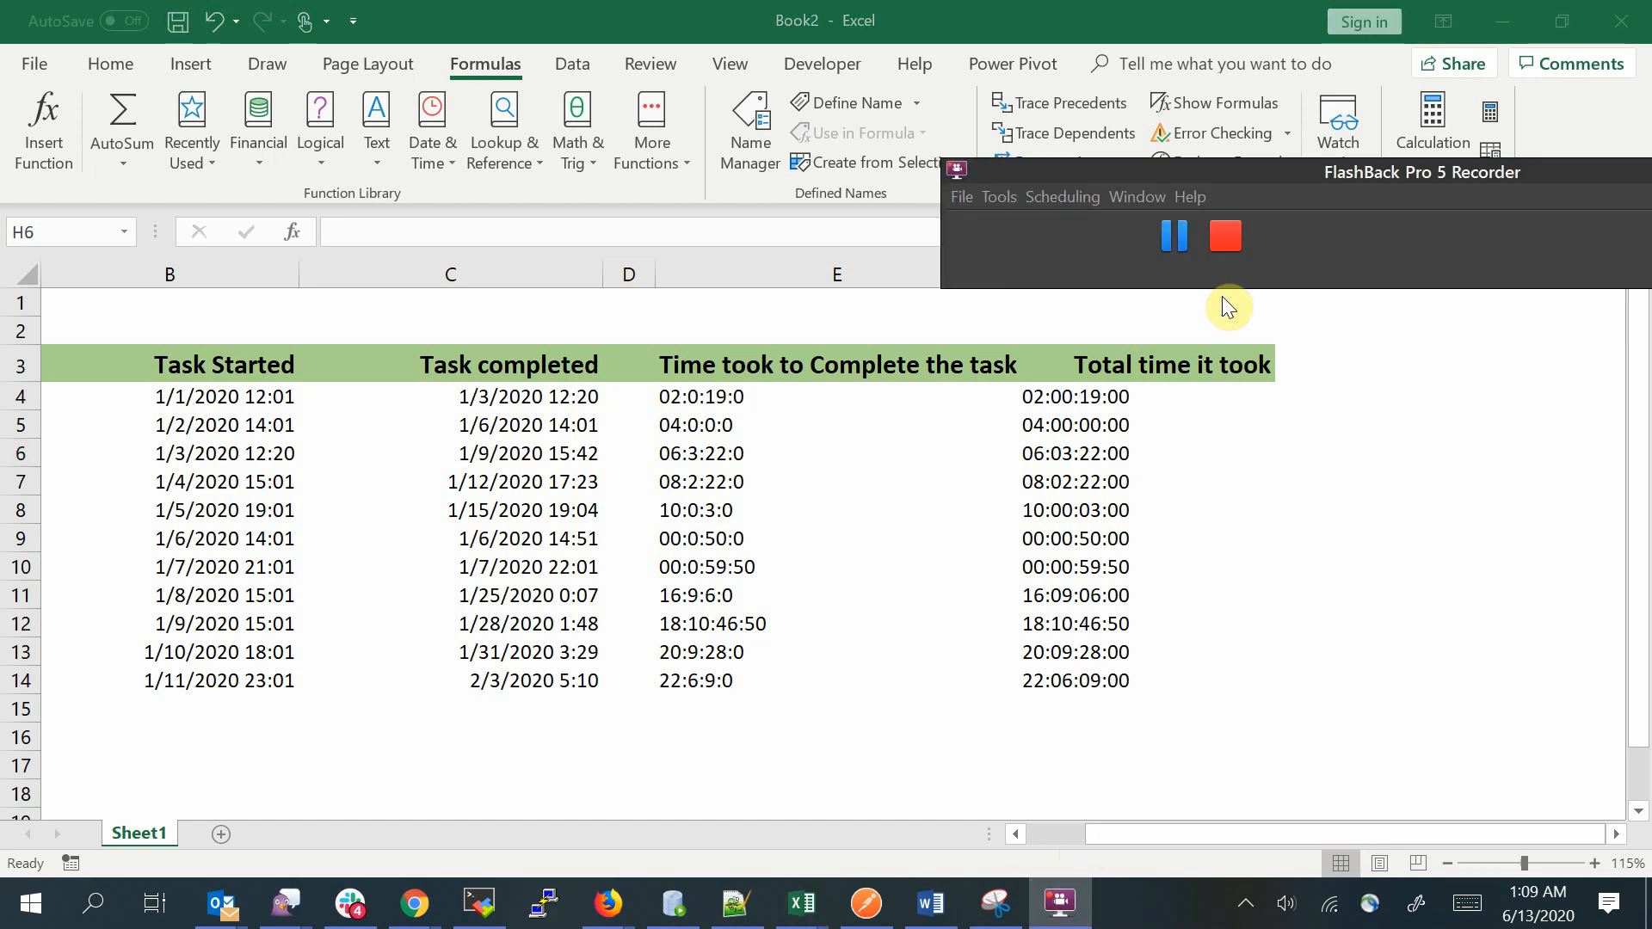